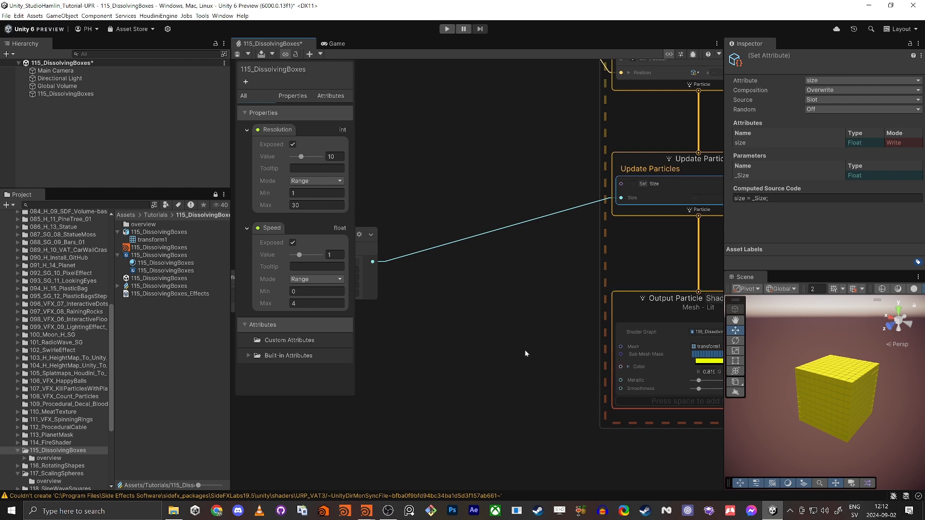
# - Add a new Color property named Color 1 to the graph's blackboard
pyautogui.click(246, 82)
pyautogui.moveTo(288, 89)
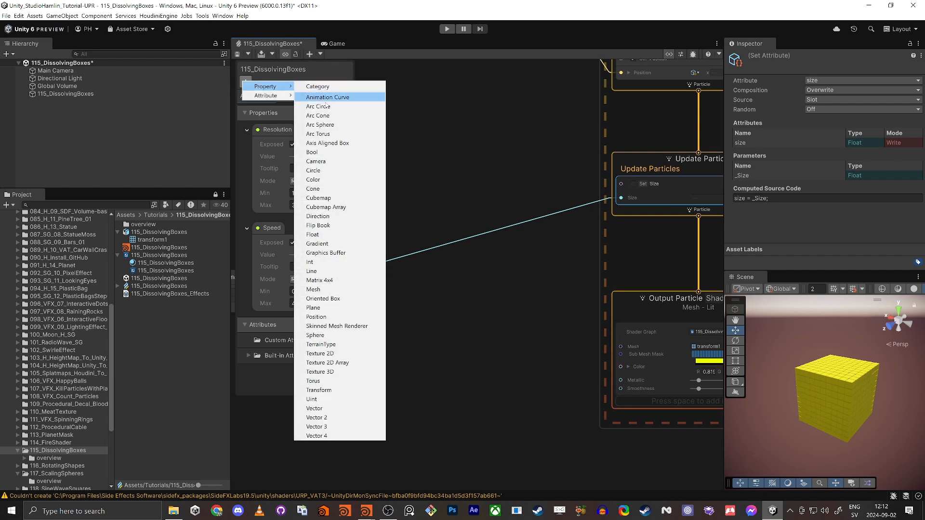
pyautogui.click(334, 179)
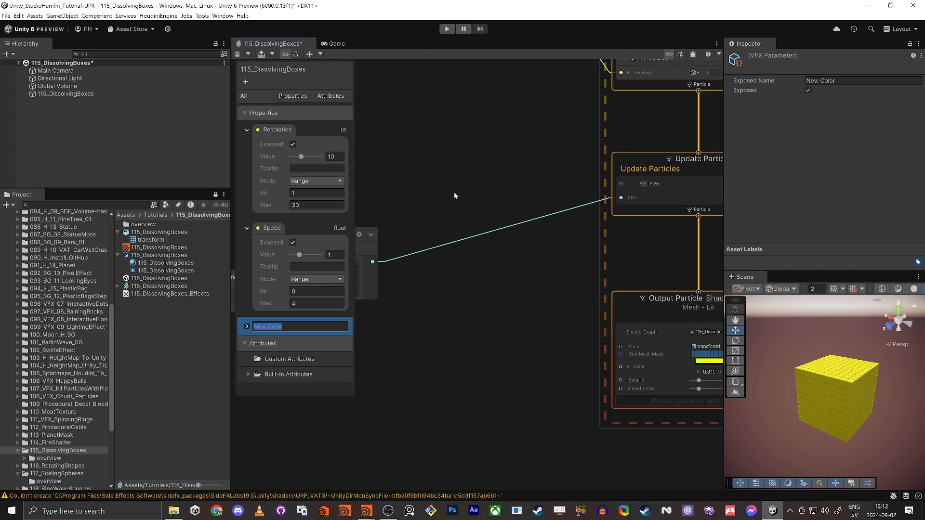
pyautogui.write('Color 1')
pyautogui.press('Return')
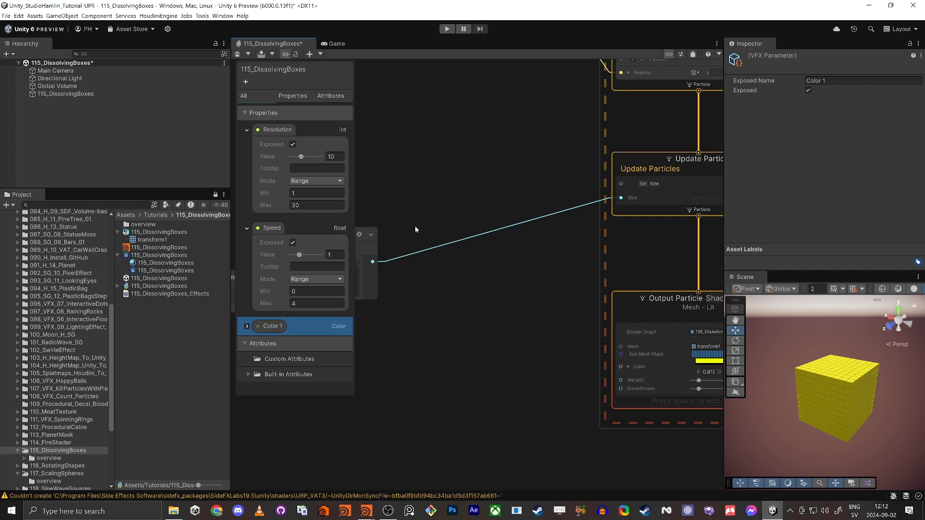
# - Expand the Color 1 property and enlarge the blackboard so all of its RGBA values fit
pyautogui.click(246, 326)
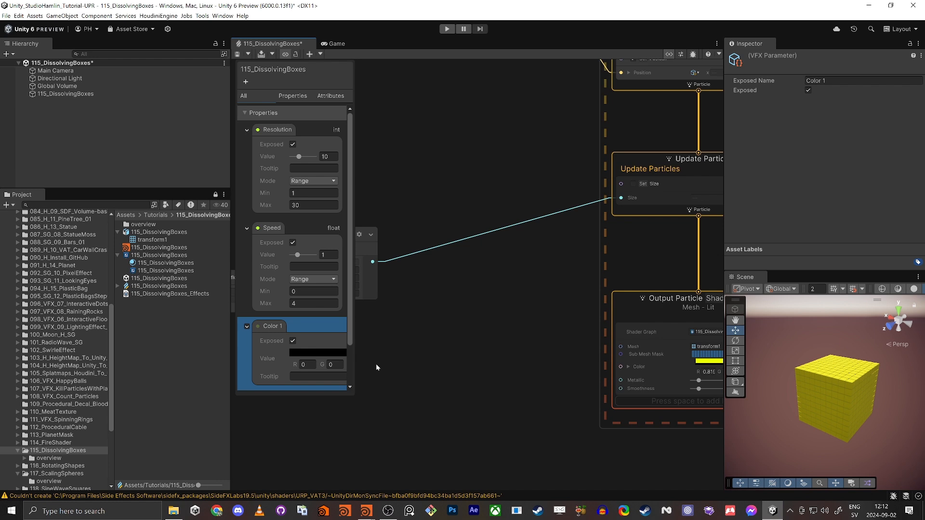
pyautogui.click(376, 368)
pyautogui.click(278, 327)
pyautogui.moveTo(356, 392); pyautogui.dragTo(451, 425)
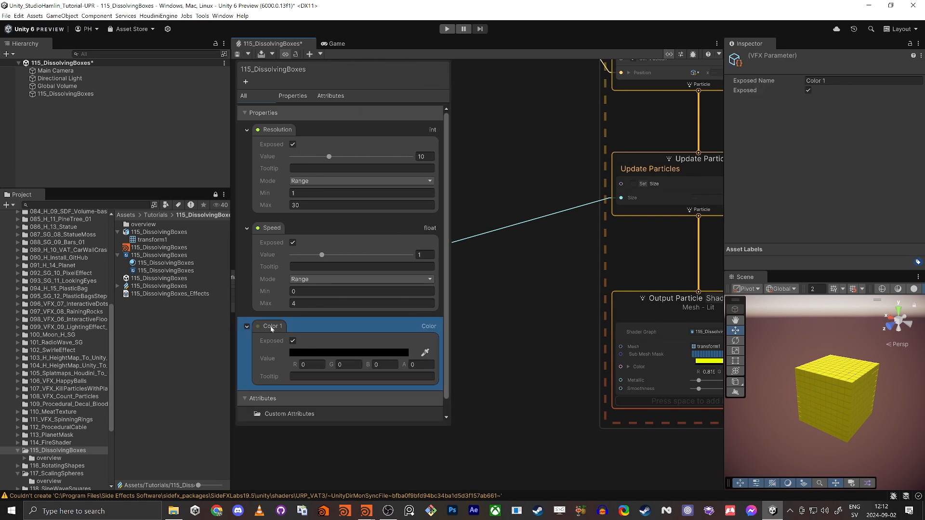
# - Limit the blackboard to properties only and duplicate the Color 1 property
pyautogui.scroll(-1, 346, 328)
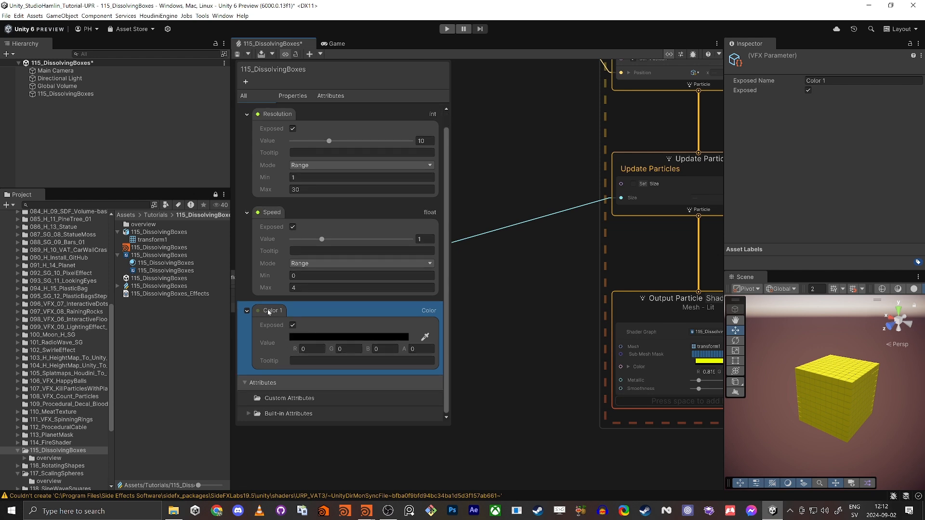
pyautogui.click(292, 96)
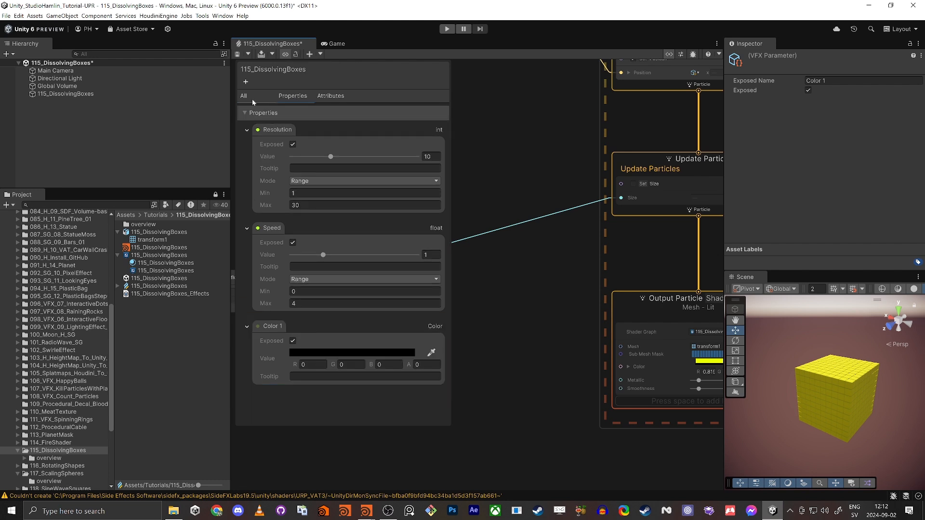
pyautogui.click(277, 320)
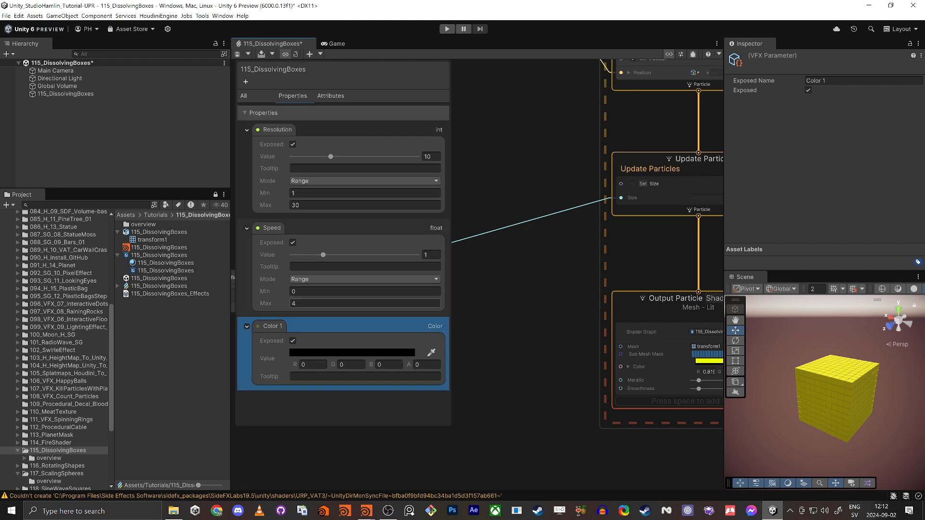
pyautogui.click(271, 229)
pyautogui.click(273, 327)
pyautogui.hotkey('ctrl', 'd')
# - Order the properties as Resolution, Speed, Color 1, Color 2, collapsing Resolution and Speed and keeping both colors expanded
pyautogui.scroll(-3, 273, 320)
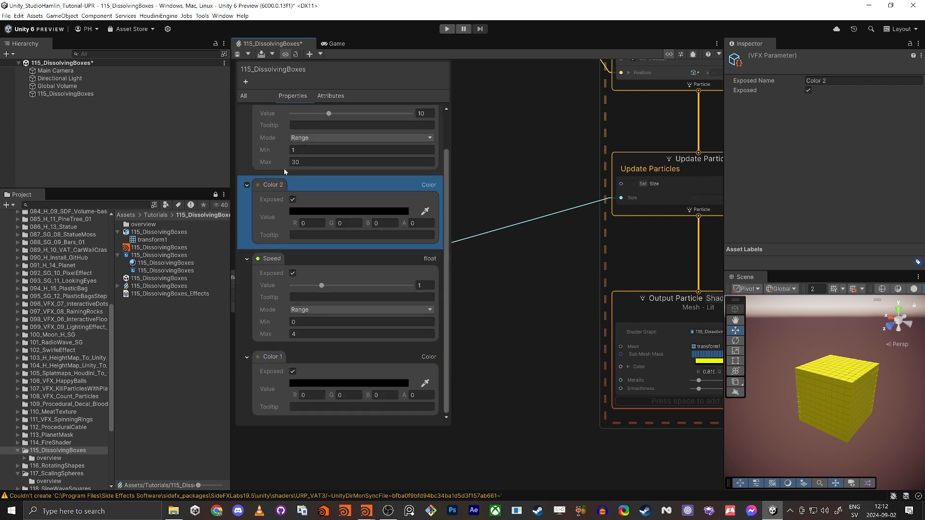
pyautogui.click(247, 259)
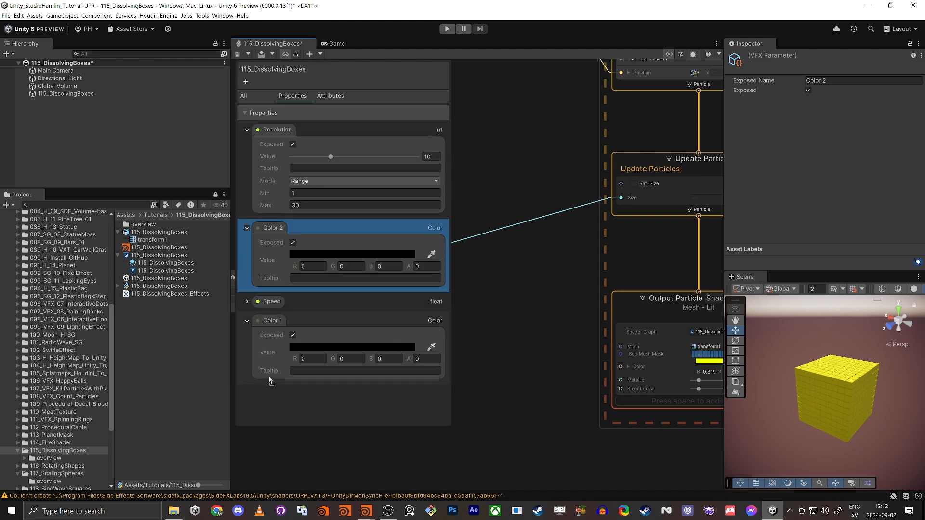
pyautogui.moveTo(277, 308); pyautogui.dragTo(270, 240)
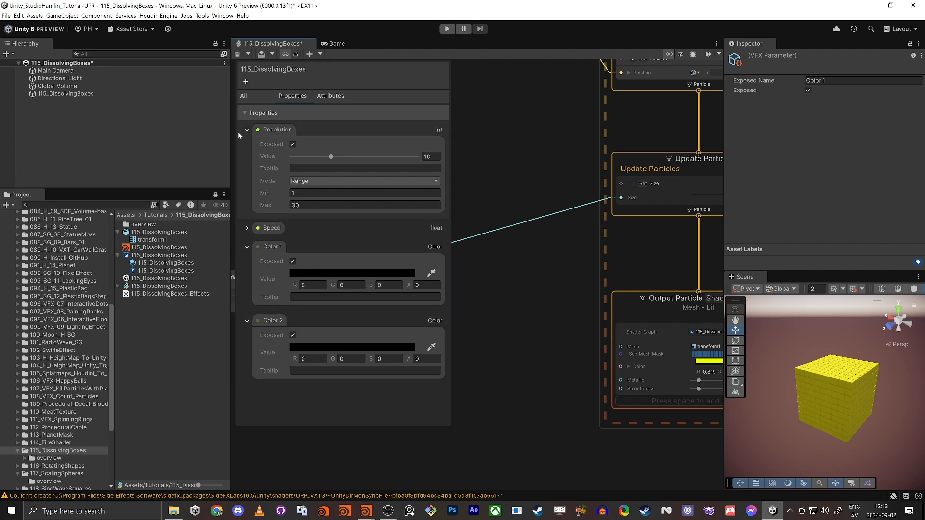
pyautogui.click(247, 130)
pyautogui.click(247, 167)
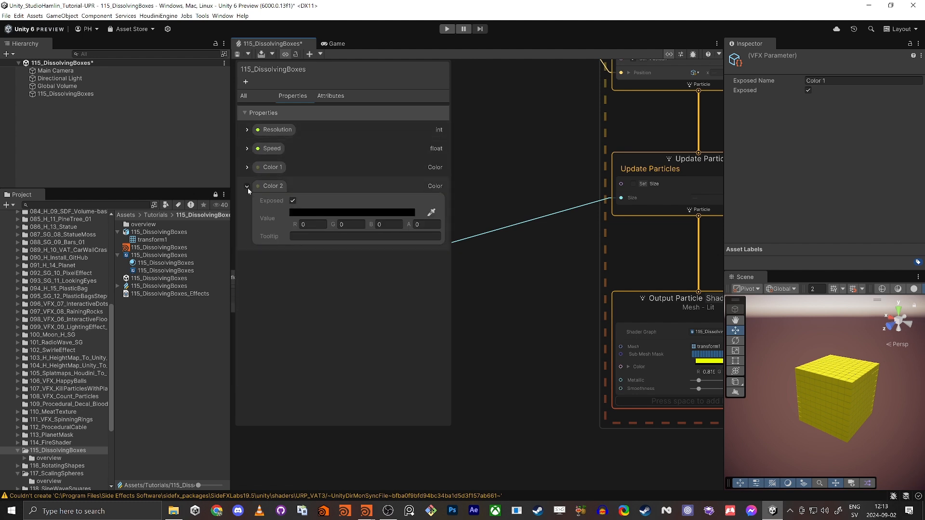
pyautogui.click(247, 187)
pyautogui.click(245, 168)
pyautogui.click(248, 242)
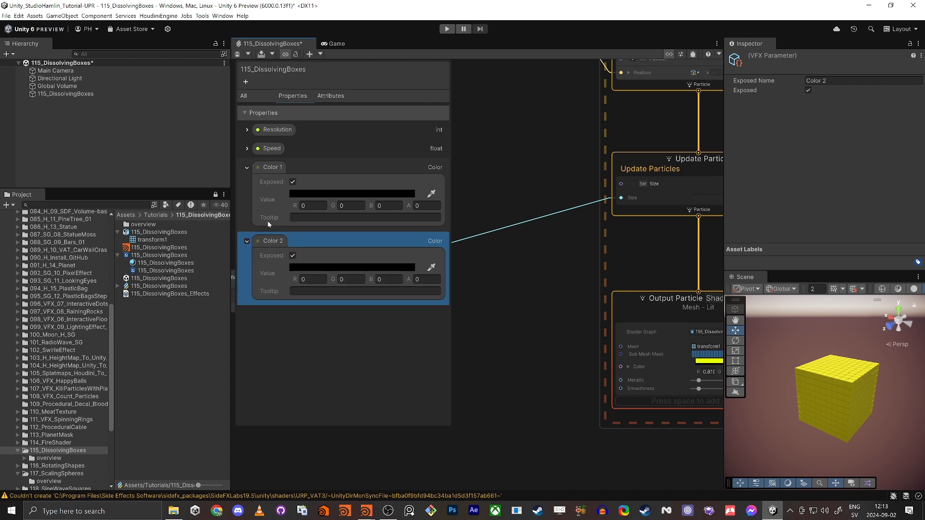
# - Set Color 1 to an HDR orange-red with RGB 121, 3, 0 and intensity 1.4
pyautogui.click(313, 195)
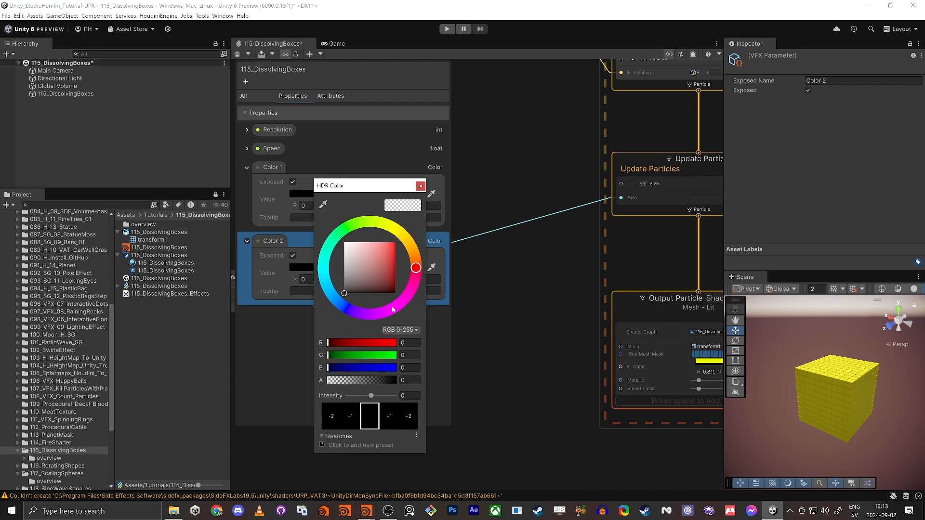
pyautogui.moveTo(363, 226); pyautogui.dragTo(372, 222)
pyautogui.click(395, 243)
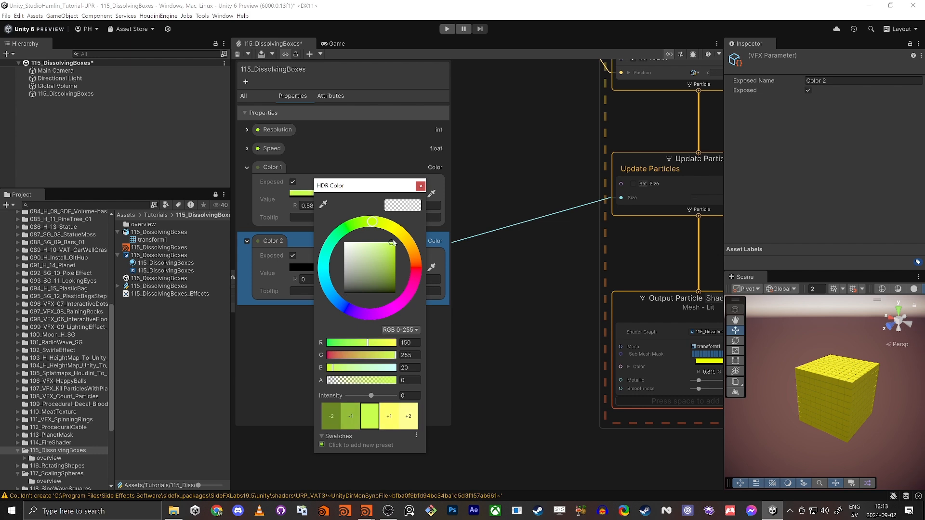
pyautogui.click(388, 415)
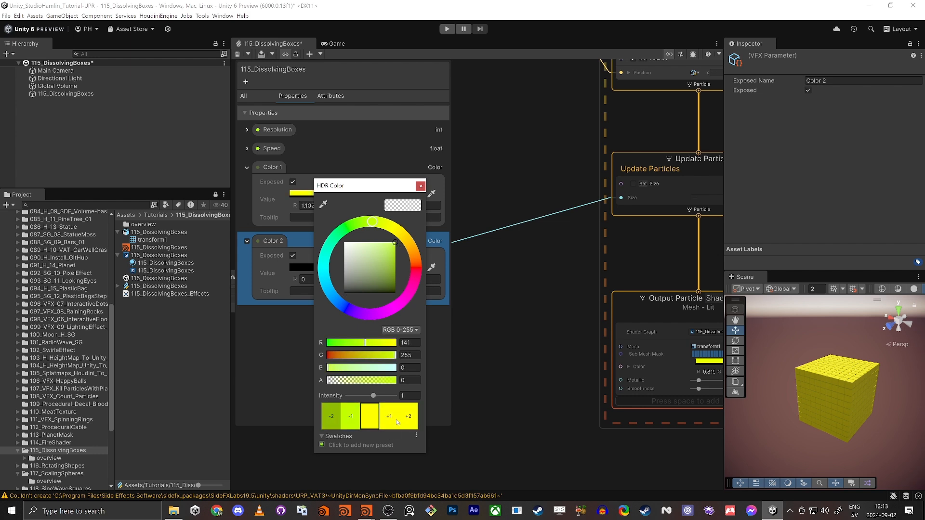
pyautogui.click(398, 422)
pyautogui.moveTo(387, 269)
pyautogui.mouseDown()
pyautogui.moveTo(426, 261)
pyautogui.moveTo(403, 266)
pyautogui.moveTo(420, 276)
pyautogui.moveTo(415, 268)
pyautogui.mouseUp()
pyautogui.click(372, 396)
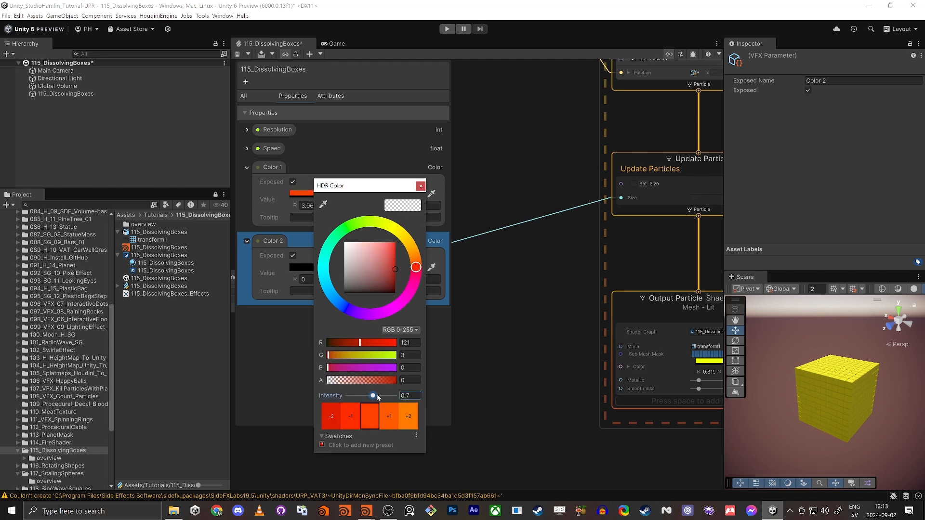
pyautogui.moveTo(375, 396); pyautogui.dragTo(378, 397)
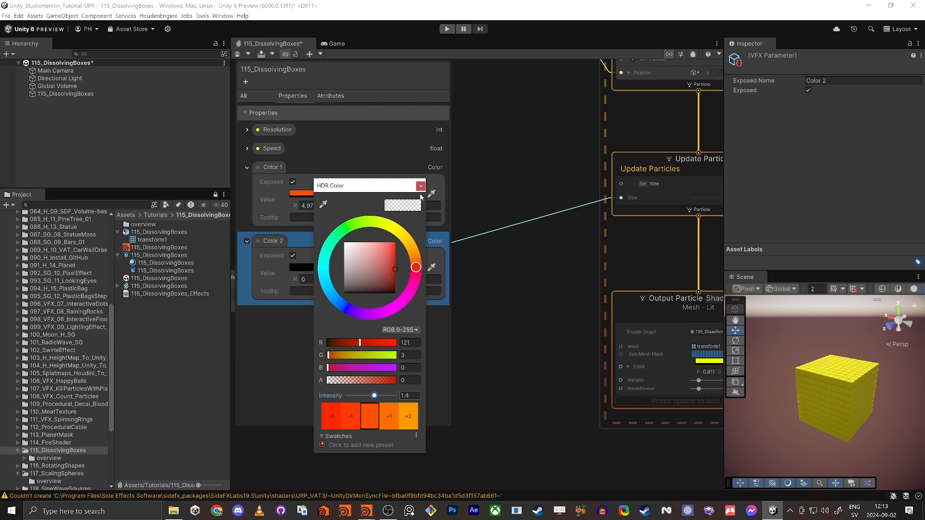
pyautogui.click(421, 186)
# - Set Color 2 to an HDR cyan with RGB 0, 255, 252 and intensity 1.4
pyautogui.click(385, 267)
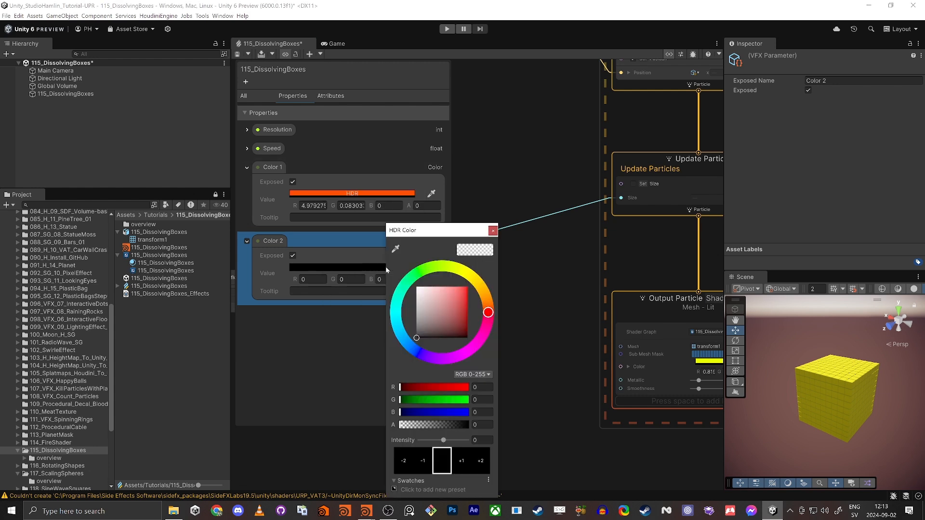
pyautogui.click(399, 313)
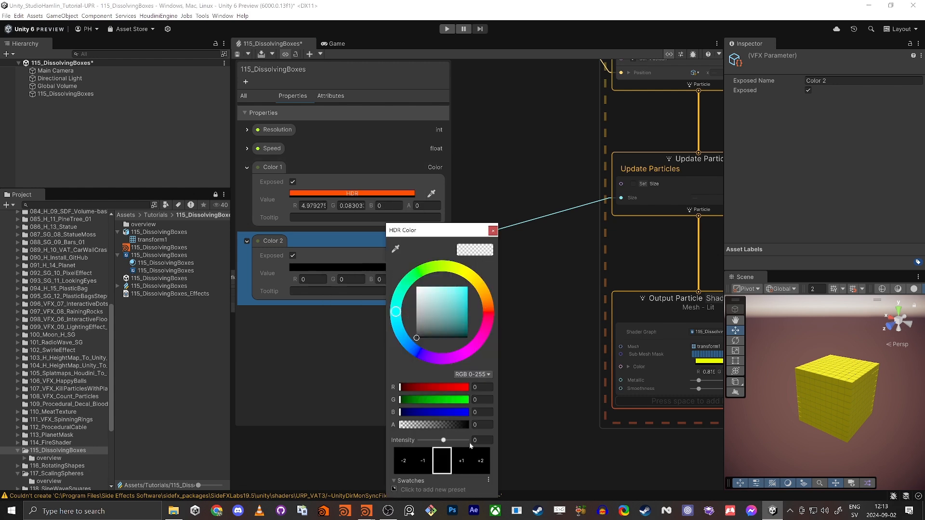
pyautogui.moveTo(444, 441); pyautogui.dragTo(447, 444)
pyautogui.moveTo(434, 309); pyautogui.dragTo(480, 279)
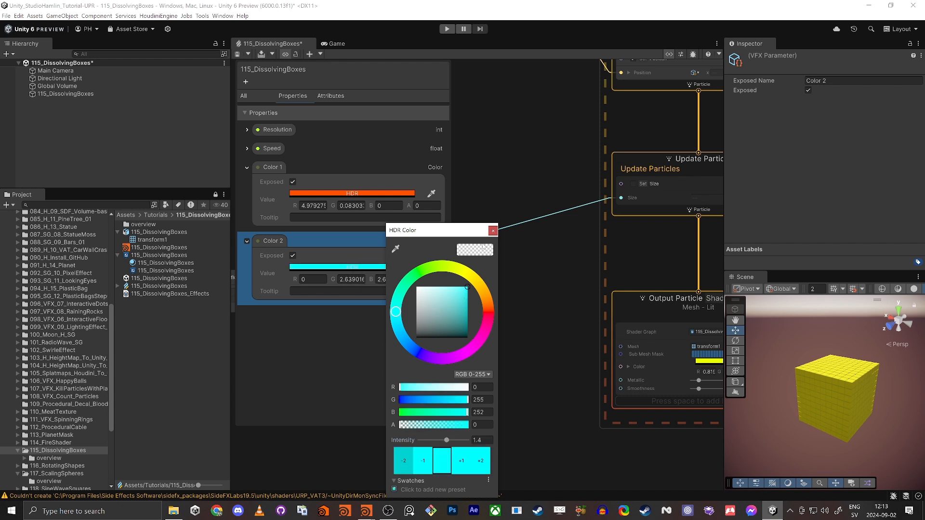
pyautogui.click(493, 231)
# - Maximize the 115_DissolvingBoxes graph window
pyautogui.moveTo(508, 320); pyautogui.dragTo(591, 291, button='middle')
pyautogui.scroll(-3, 591, 291)
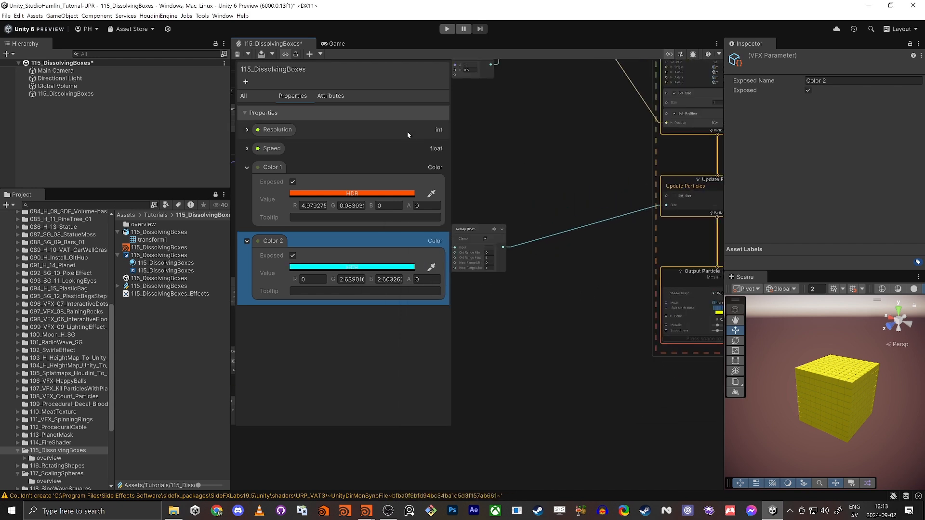
pyautogui.rightClick(266, 45)
pyautogui.click(284, 48)
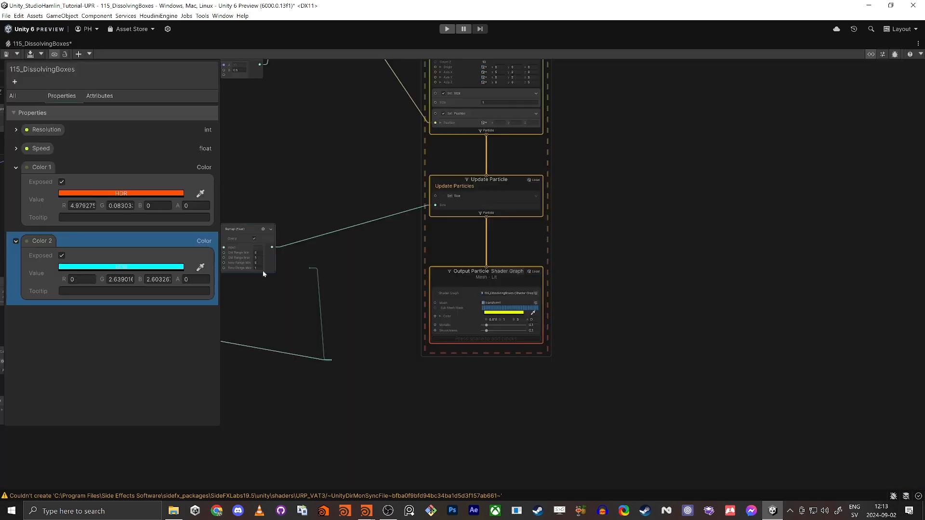
# - Place Color 1 and Color 2 property nodes in the graph below the Remap node
pyautogui.moveTo(369, 368); pyautogui.dragTo(504, 331, button='middle')
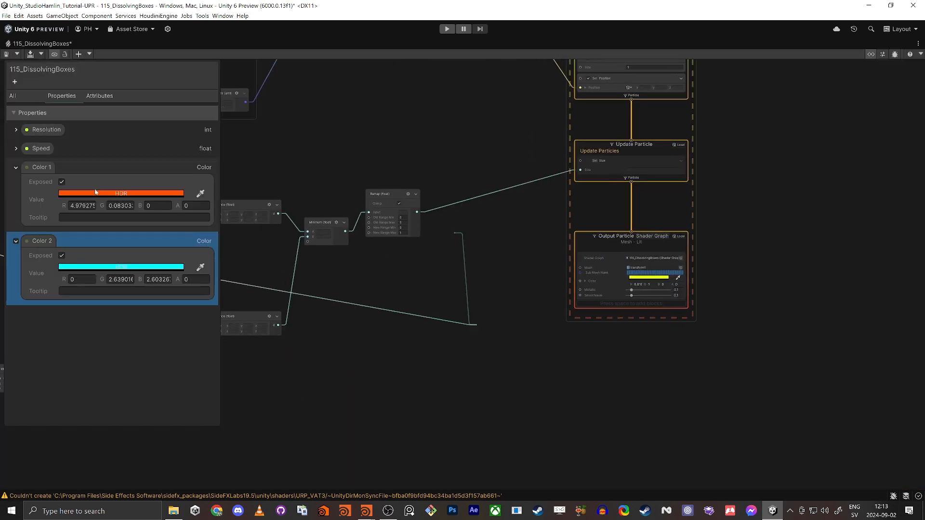
pyautogui.moveTo(43, 166); pyautogui.dragTo(372, 296)
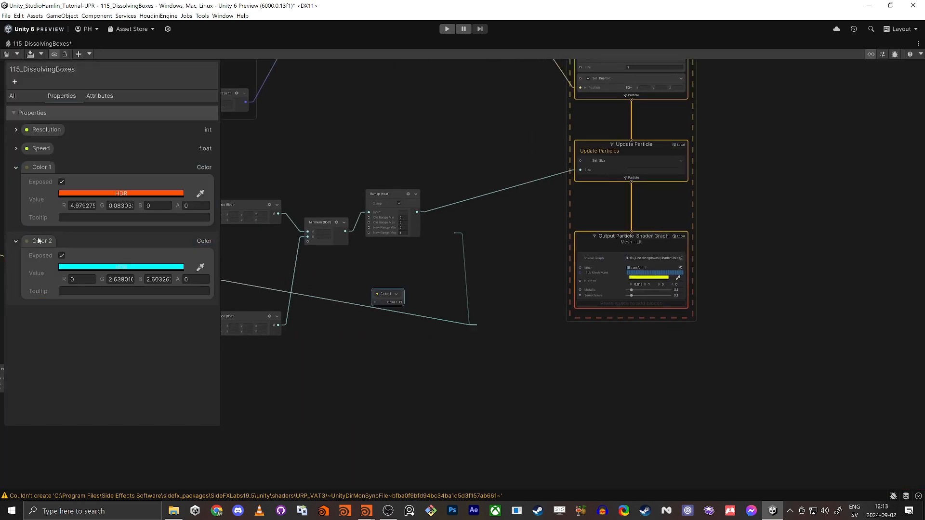
pyautogui.moveTo(38, 241); pyautogui.dragTo(381, 320)
# - Add a Lerp node beside the two color nodes
pyautogui.scroll(3, 412, 340)
pyautogui.press('space')
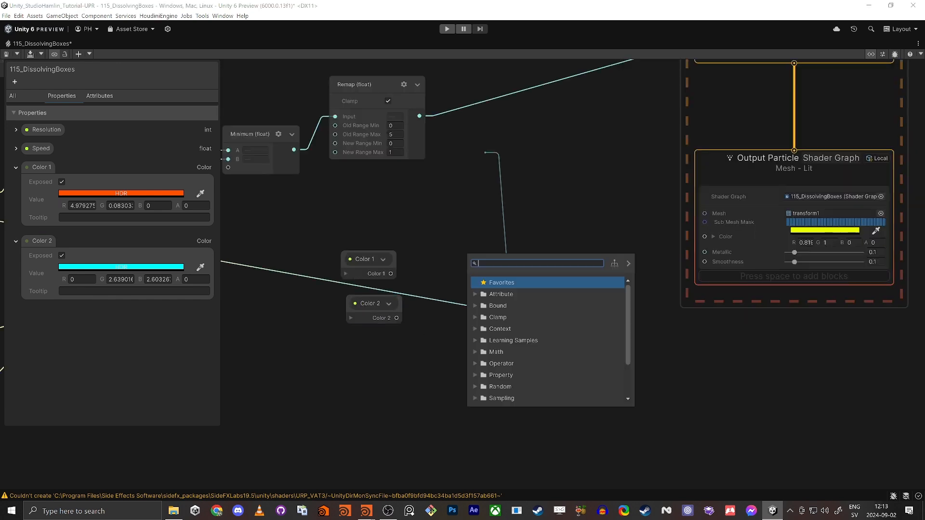
pyautogui.write('lerp')
pyautogui.press('Return')
pyautogui.press('Return')
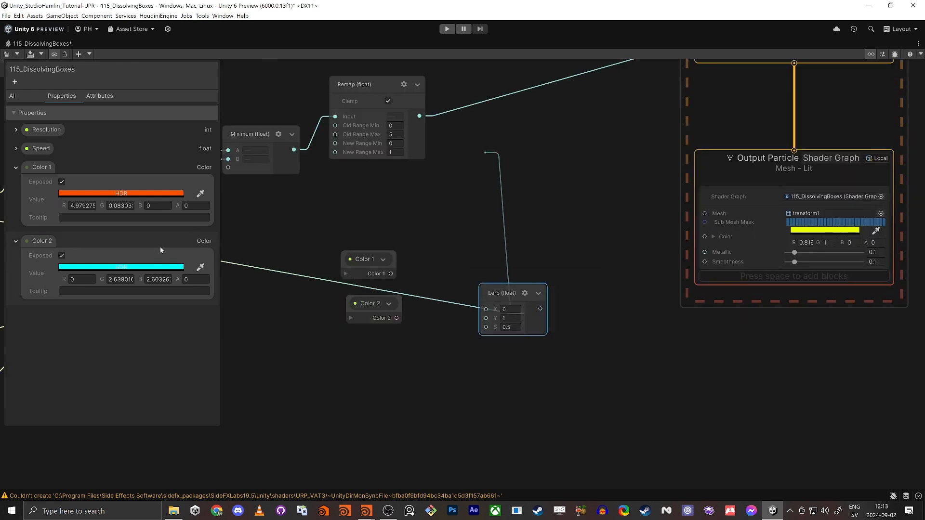
# - Examine the loose link near the Lerp node and trace it back through the Distance and Add nodes
pyautogui.click(498, 211)
pyautogui.moveTo(498, 211); pyautogui.dragTo(586, 243, button='middle')
pyautogui.scroll(1, 587, 243)
pyautogui.click(300, 309)
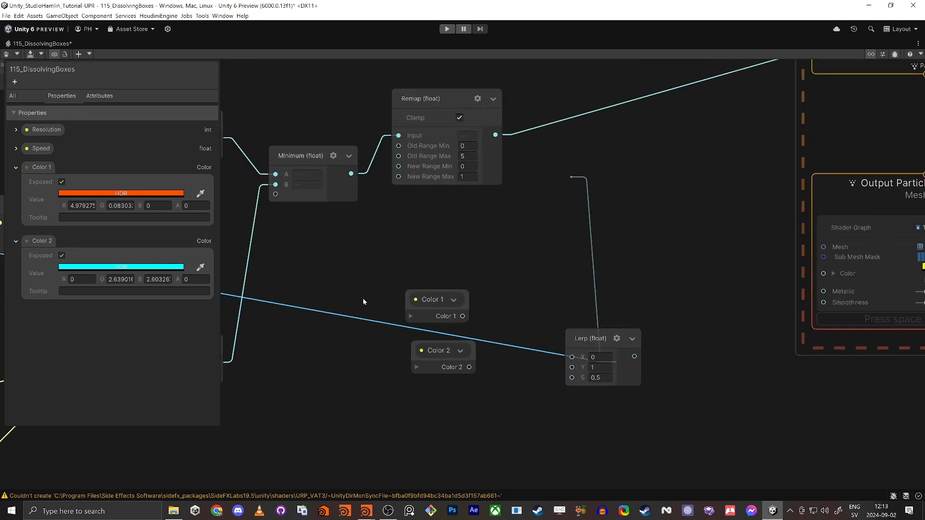
pyautogui.moveTo(339, 292); pyautogui.dragTo(450, 258, button='middle')
pyautogui.scroll(-5, 450, 258)
pyautogui.moveTo(354, 217); pyautogui.dragTo(556, 221, button='middle')
pyautogui.scroll(4, 478, 235)
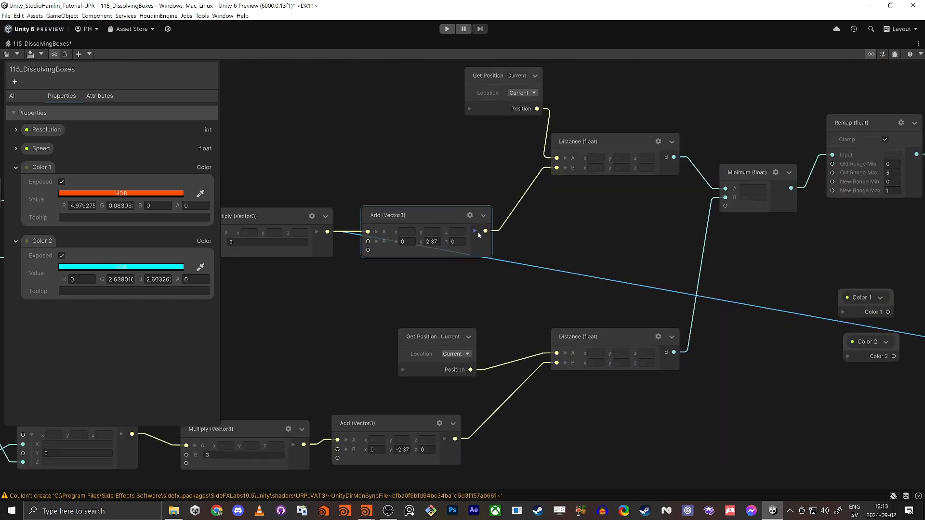
pyautogui.scroll(1, 478, 234)
pyautogui.moveTo(628, 295); pyautogui.dragTo(342, 278, button='middle')
pyautogui.moveTo(782, 210); pyautogui.dragTo(837, 108)
pyautogui.click(817, 187)
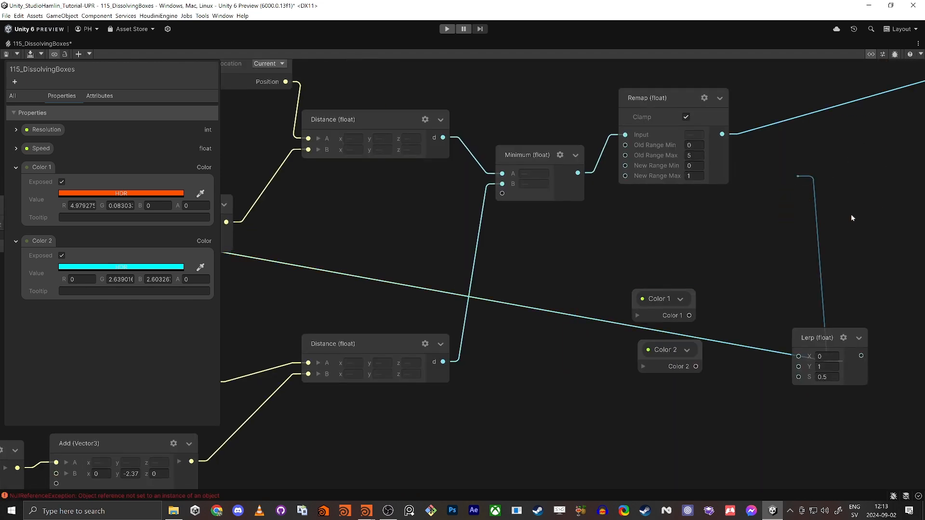
# - Move the Lerp node up slightly, then connect Color 1 to its X input and Color 2 to its Y input
pyautogui.moveTo(795, 189); pyautogui.dragTo(722, 207, button='middle')
pyautogui.click(731, 357)
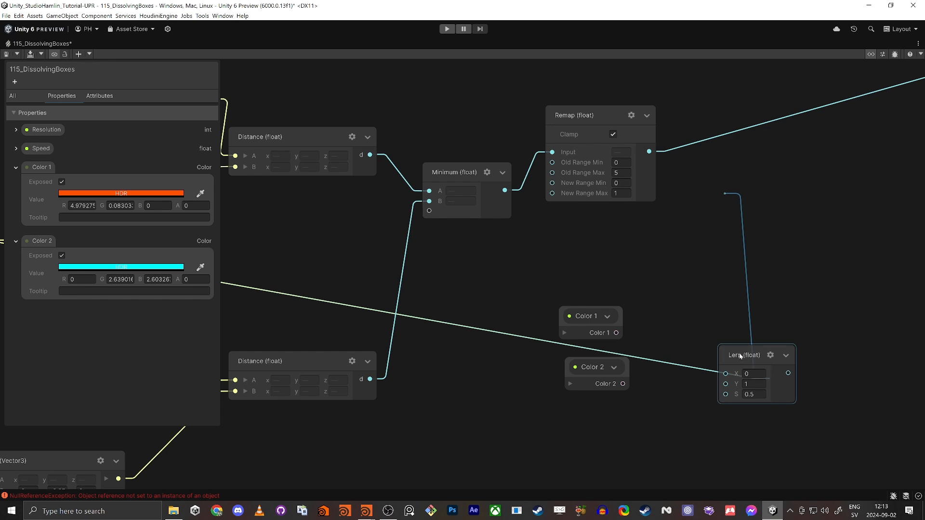
pyautogui.moveTo(731, 357); pyautogui.dragTo(733, 329)
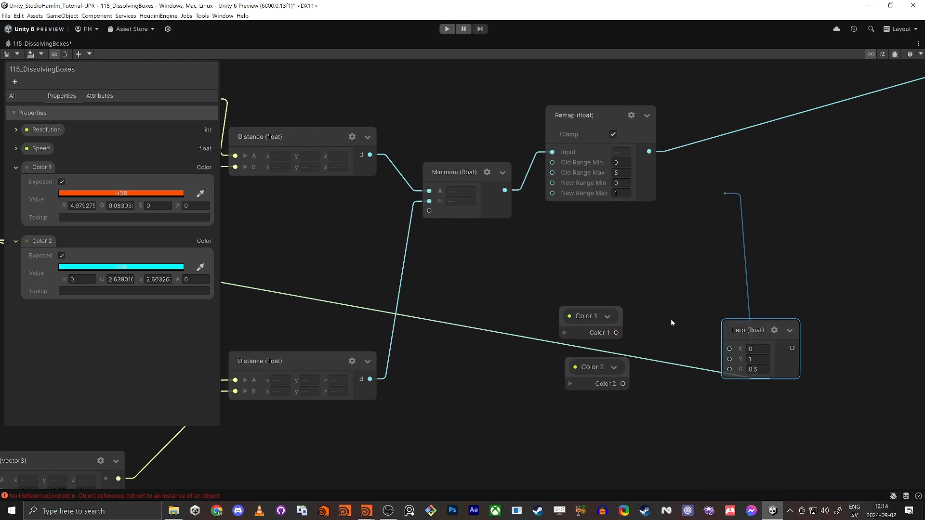
pyautogui.scroll(2, 671, 319)
pyautogui.click(603, 338)
pyautogui.moveTo(604, 338); pyautogui.dragTo(752, 359)
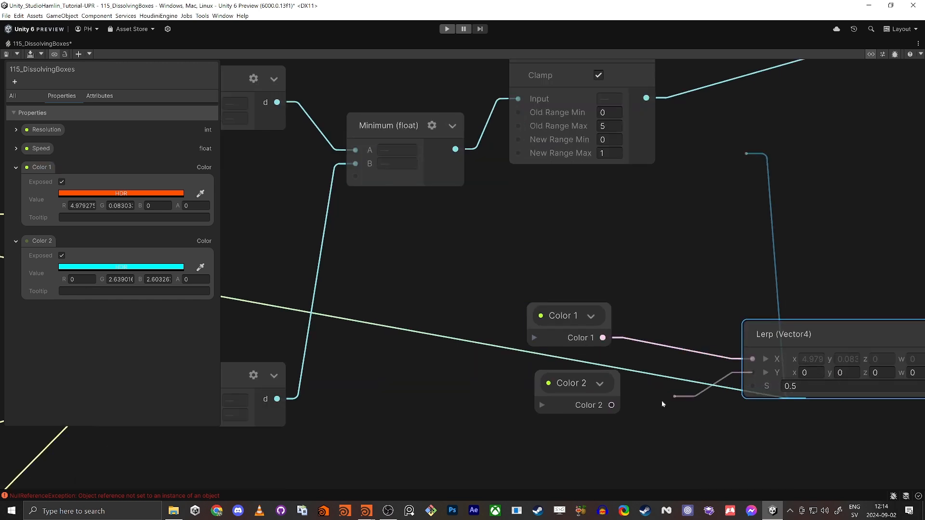
pyautogui.moveTo(612, 405); pyautogui.dragTo(753, 372)
# - Connect the Remap output to the Lerp's S input and the Lerp output to the Color input of Output Particle
pyautogui.moveTo(659, 254); pyautogui.dragTo(621, 254, button='middle')
pyautogui.scroll(-2, 386, 187)
pyautogui.click(386, 183)
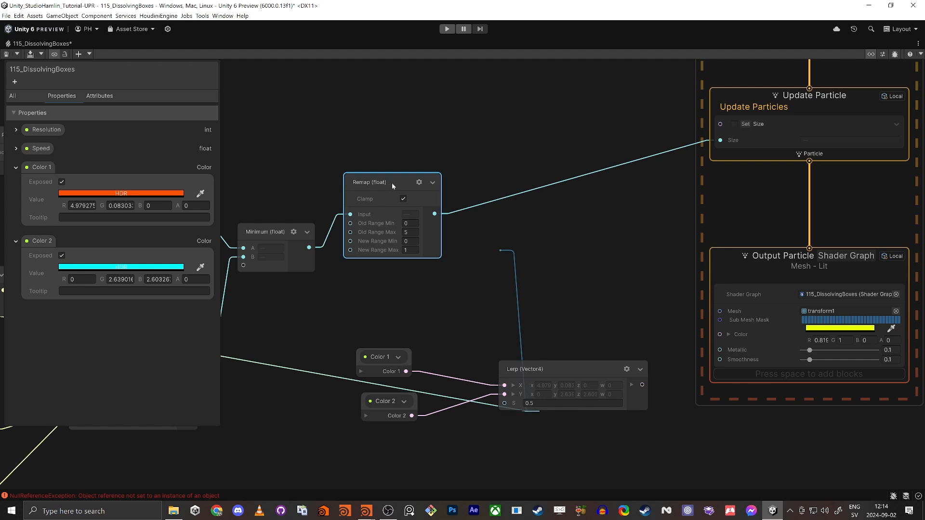
pyautogui.moveTo(433, 214); pyautogui.dragTo(505, 403)
pyautogui.moveTo(642, 385); pyautogui.dragTo(720, 335)
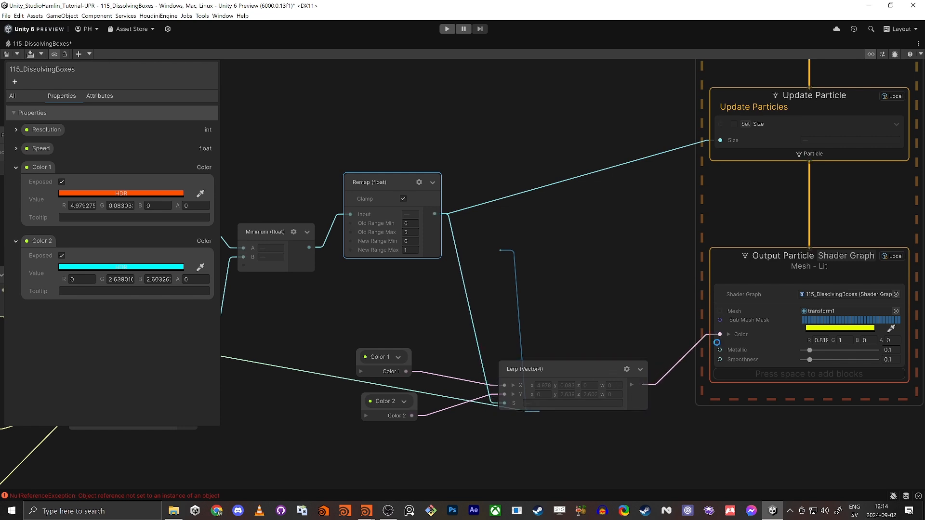
# - Restore the maximized VFX graph window to the docked layout and inspect the cube's blended colors closely in the Scene view
pyautogui.rightClick(40, 44)
pyautogui.click(67, 49)
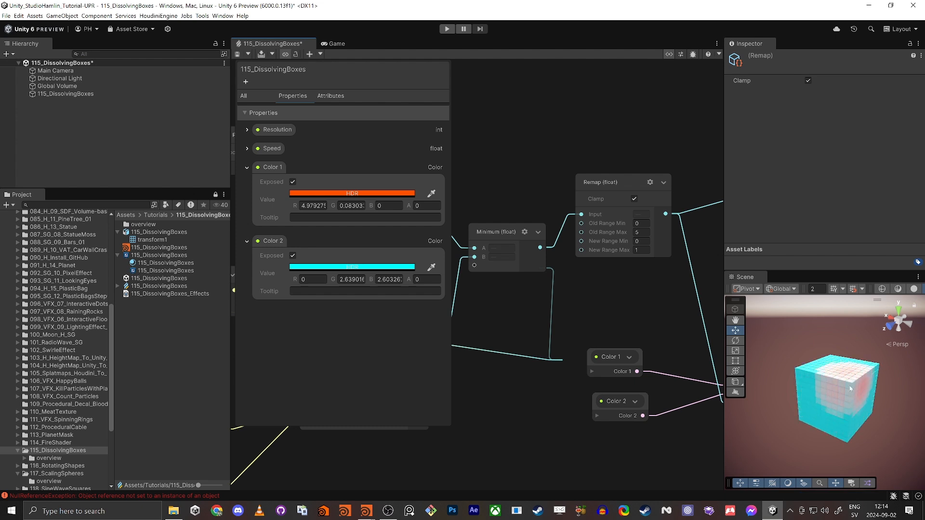
pyautogui.keyDown('alt'); pyautogui.moveTo(823, 410); pyautogui.dragTo(801, 420); pyautogui.keyUp('alt')
pyautogui.scroll(5, 801, 420)
pyautogui.click(52, 397)
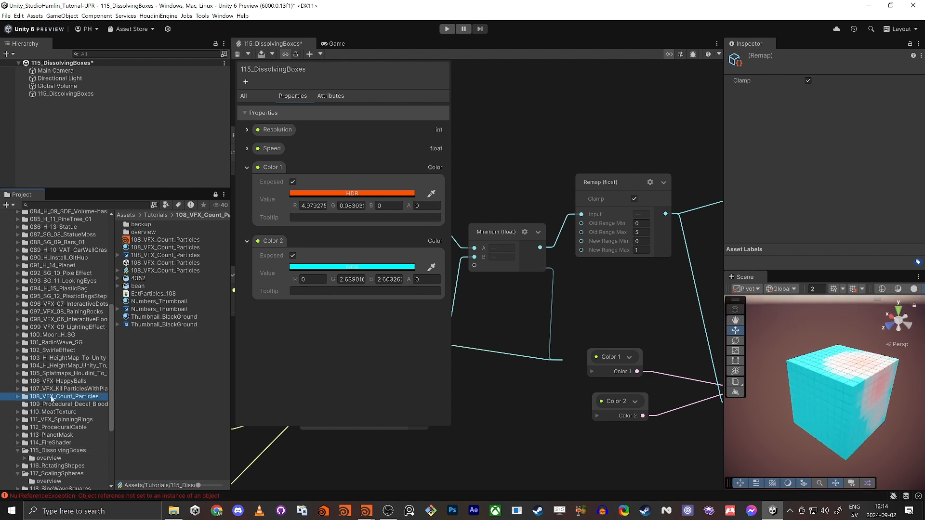
pyautogui.keyDown('alt'); pyautogui.moveTo(789, 389); pyautogui.dragTo(813, 385); pyautogui.keyUp('alt')
pyautogui.scroll(4, 853, 389)
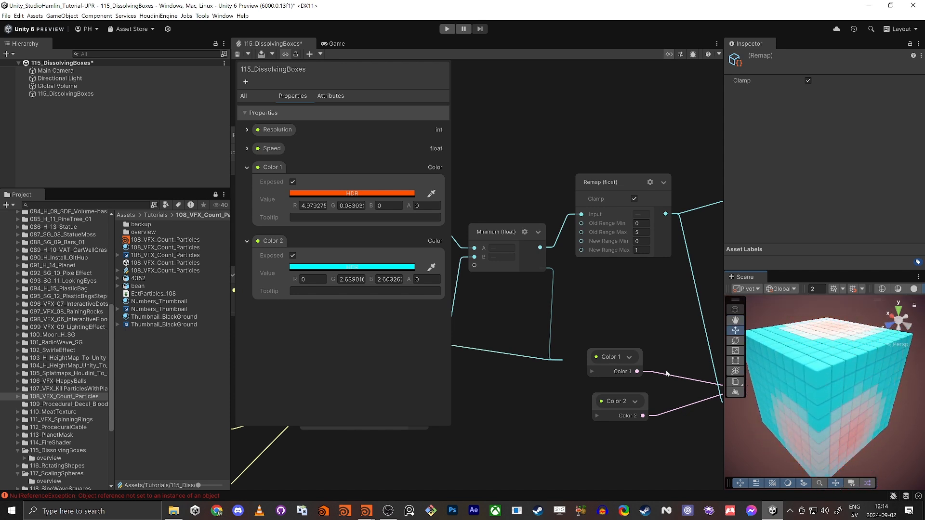
# - Narrow the Hierarchy and Project area and the graph's property blackboard to give the node graph more room
pyautogui.moveTo(675, 298); pyautogui.dragTo(558, 282, button='middle')
pyautogui.scroll(-1, 530, 268)
pyautogui.scroll(-3, 495, 284)
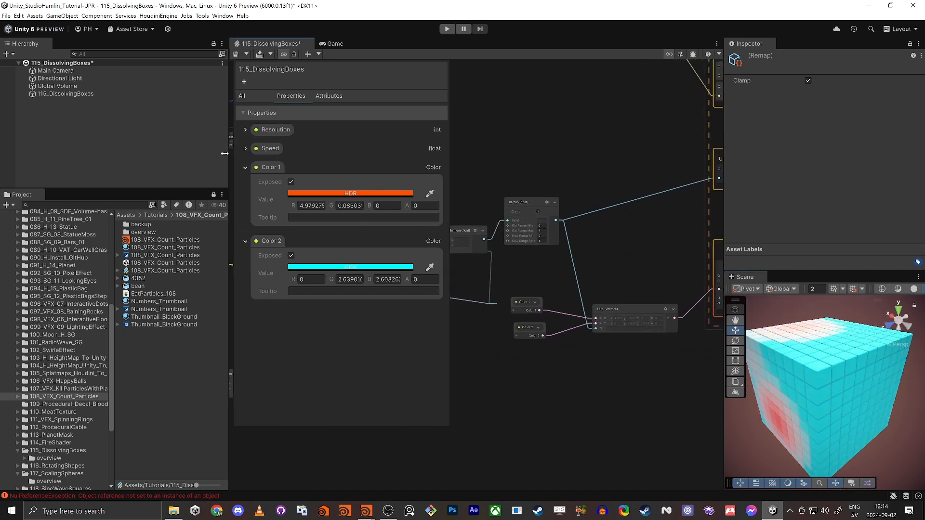
pyautogui.moveTo(230, 153); pyautogui.dragTo(116, 140)
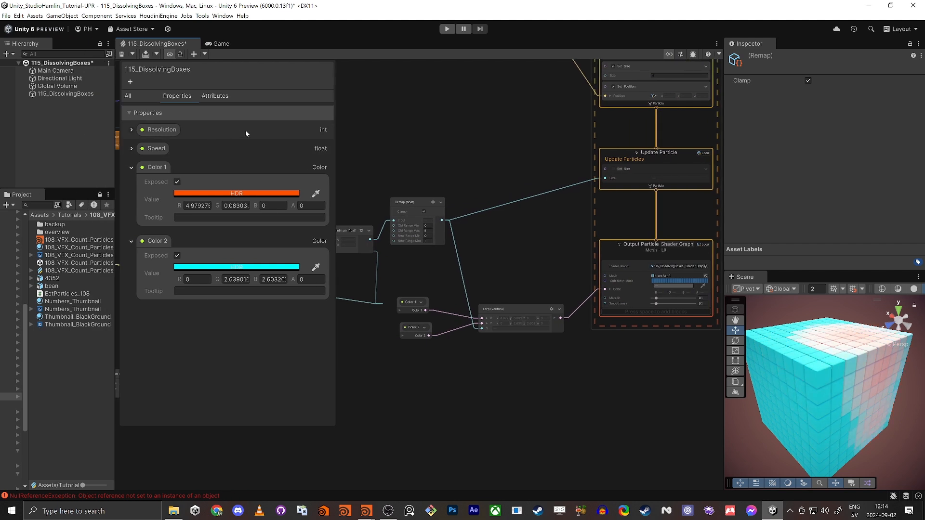
pyautogui.click(337, 123)
pyautogui.moveTo(337, 123); pyautogui.dragTo(255, 125)
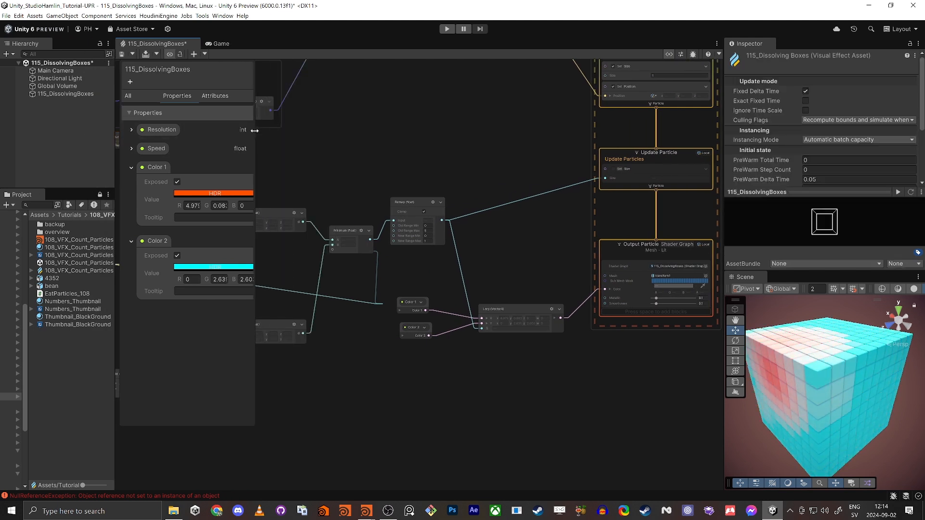
pyautogui.moveTo(449, 398); pyautogui.dragTo(487, 376, button='middle')
pyautogui.scroll(3, 487, 372)
pyautogui.scroll(-2, 485, 323)
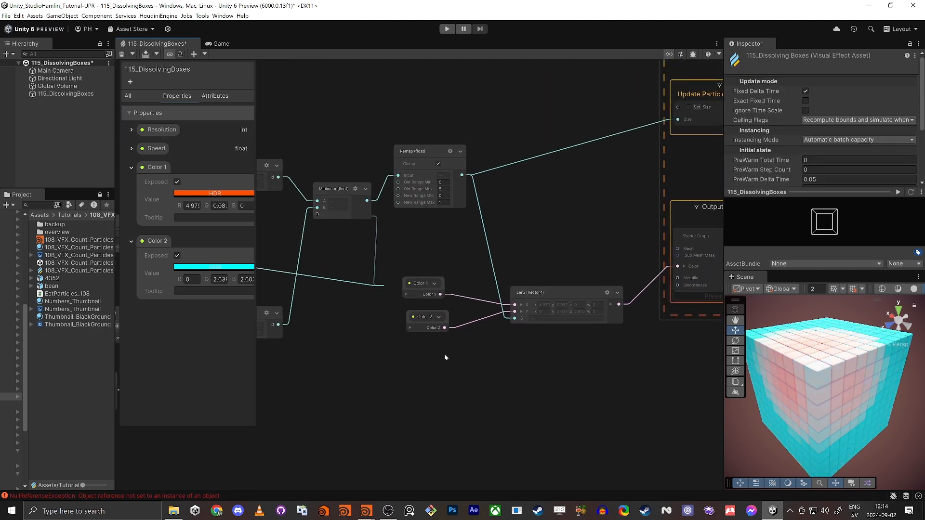
# - Nudge the Color 1 node slightly toward the Lerp node and deselect it
pyautogui.click(419, 283)
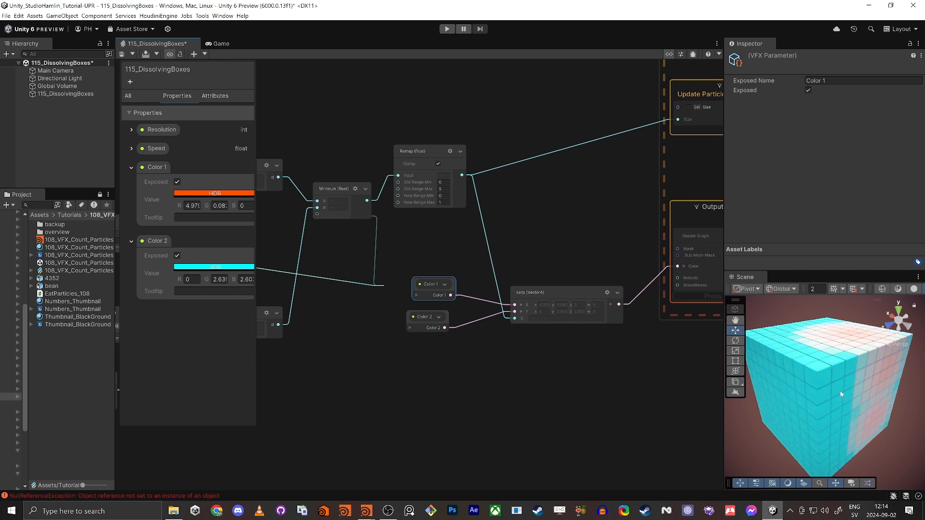
pyautogui.click(427, 229)
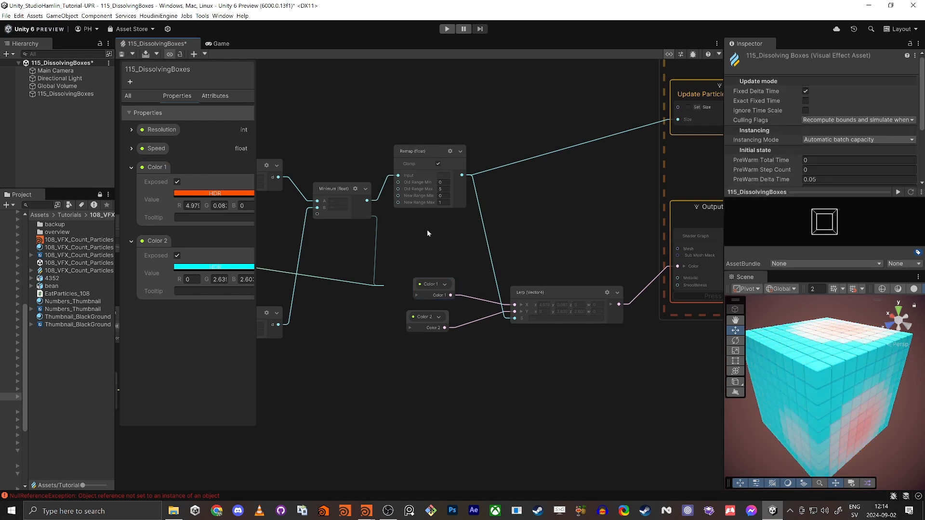
# - Add a second Remap node above the Lerp node and feed the first Remap's output into its Input
pyautogui.scroll(2, 450, 232)
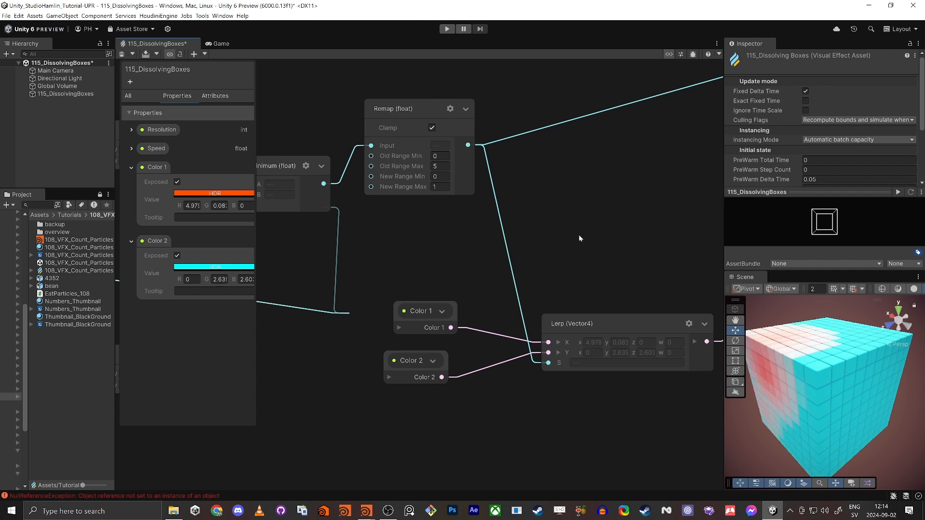
pyautogui.press('space')
pyautogui.write('remap')
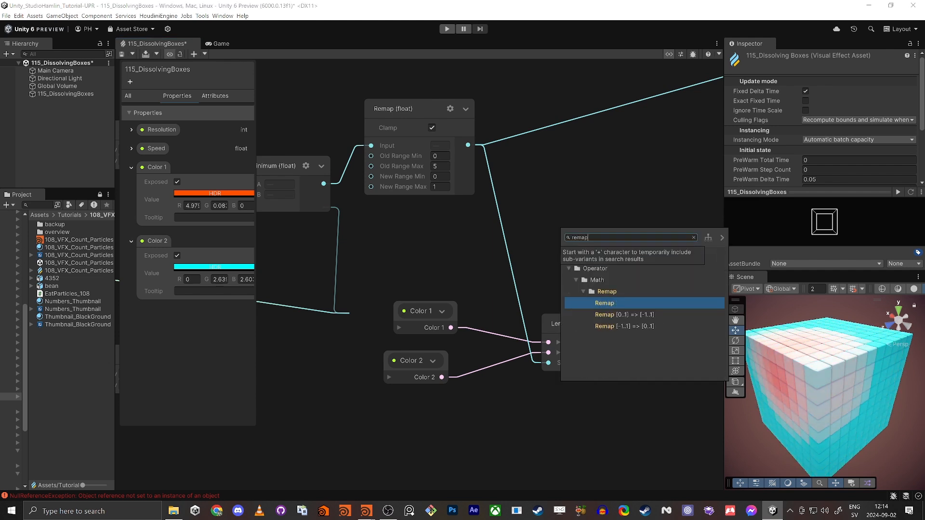
pyautogui.press('Return')
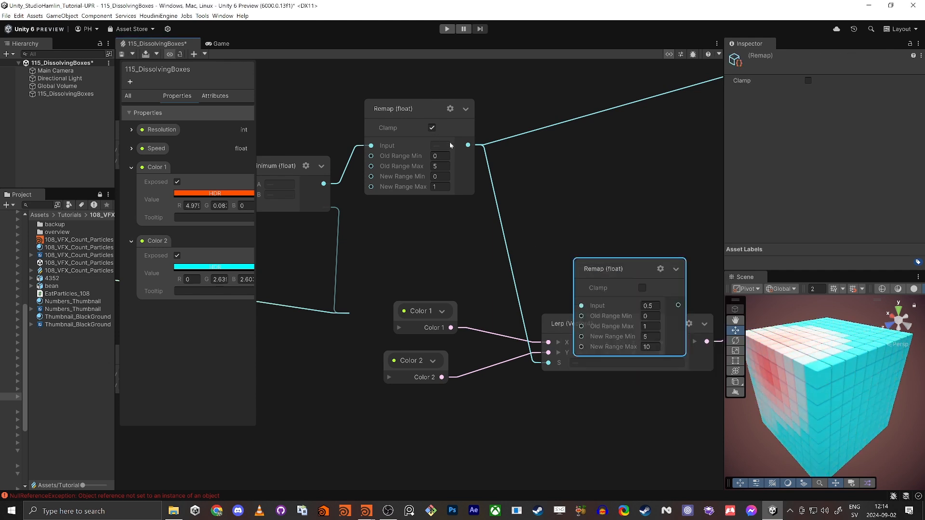
pyautogui.moveTo(467, 146); pyautogui.dragTo(581, 305)
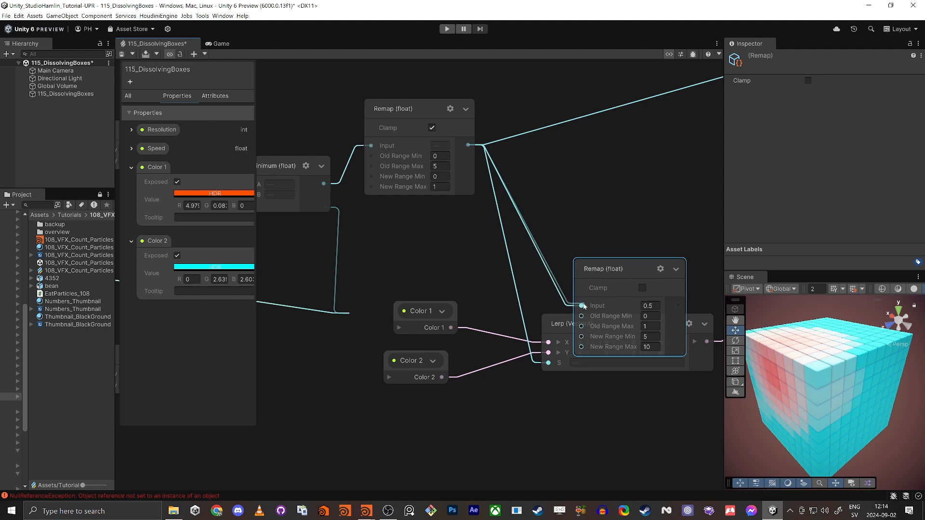
pyautogui.moveTo(593, 270); pyautogui.dragTo(591, 167)
# - Set the second Remap's New Range Min to 0 and New Range Max to 1
pyautogui.click(436, 176)
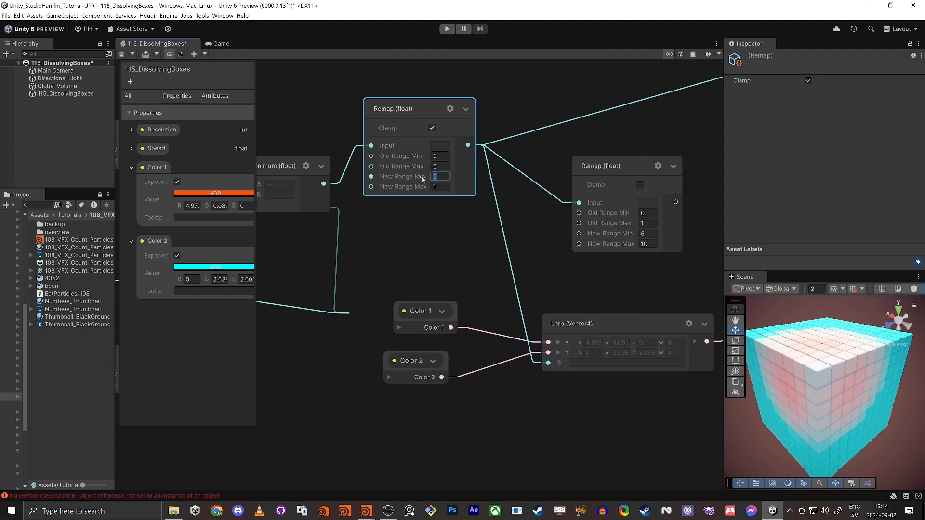
pyautogui.click(440, 186)
pyautogui.click(643, 215)
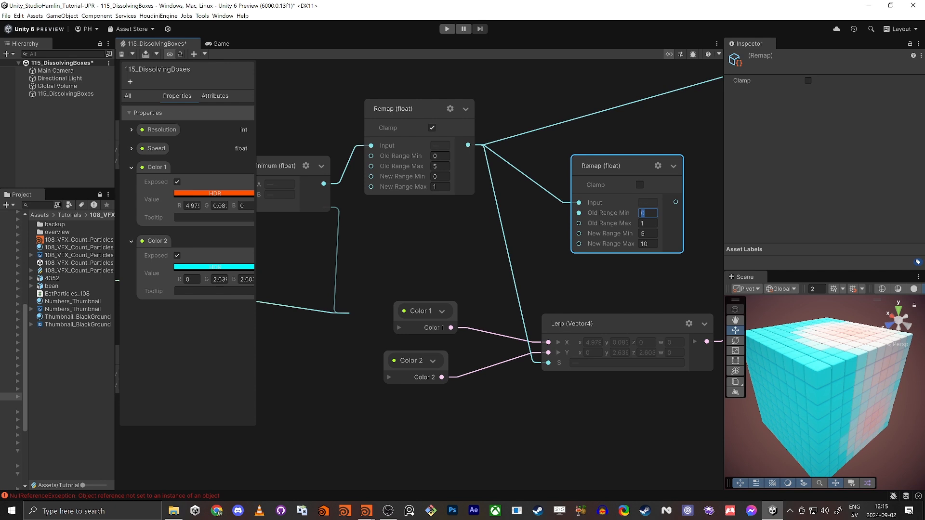
pyautogui.press('Tab')
pyautogui.press('Tab')
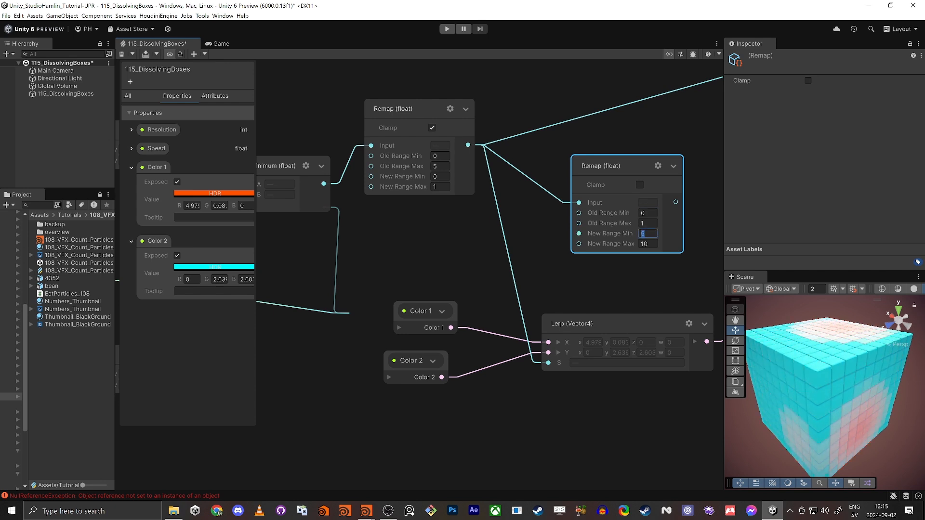
pyautogui.write('0')
pyautogui.press('Tab')
pyautogui.write('1')
pyautogui.press('Return')
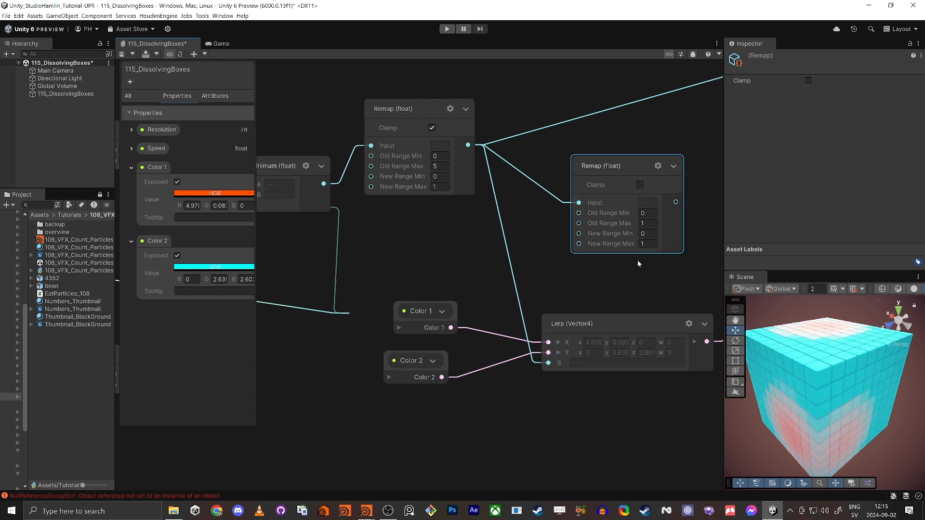
# - Connect the second Remap's output to the Lerp's S input and shift that Remap node closer to the first one
pyautogui.moveTo(637, 261); pyautogui.dragTo(594, 262, button='middle')
pyautogui.moveTo(639, 203); pyautogui.dragTo(507, 362)
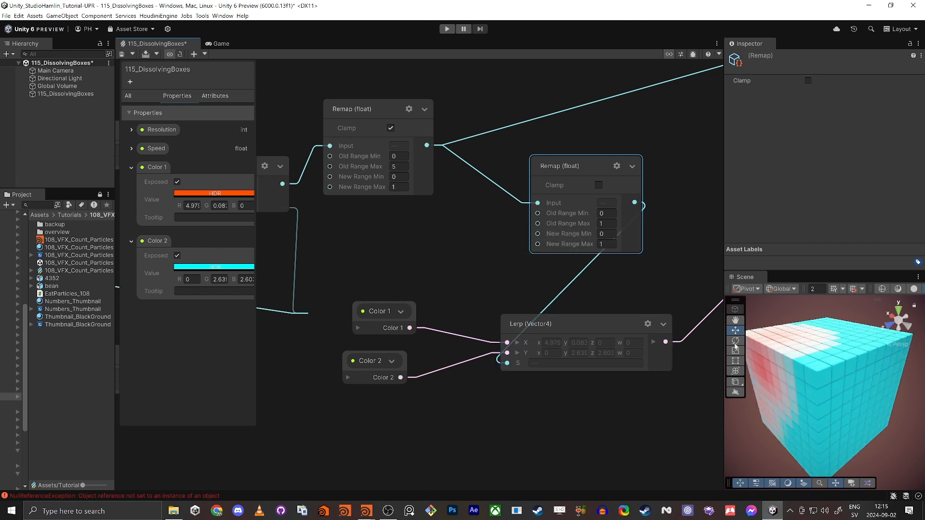
pyautogui.moveTo(559, 167); pyautogui.dragTo(525, 177)
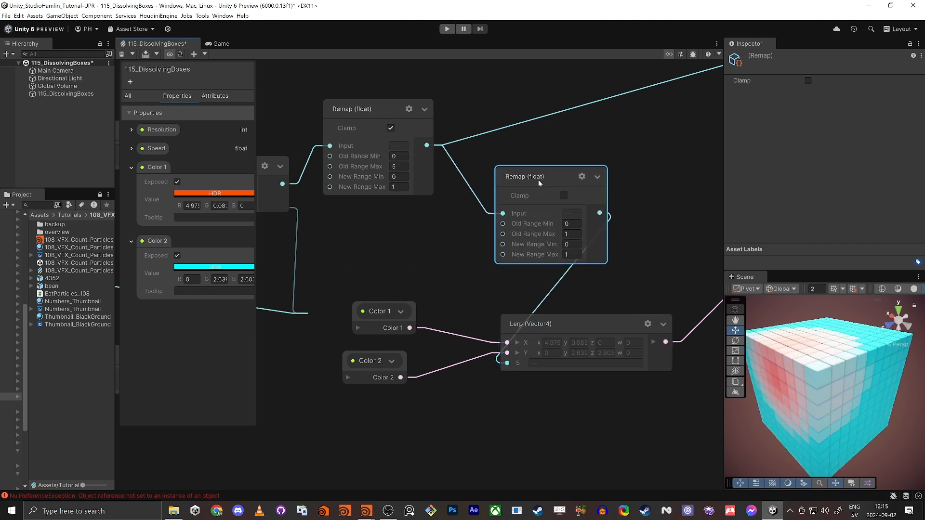
# - Set the second Remap's Old Range Min to 0.5 and Old Range Max to 0.63, and check the colors on the cube
pyautogui.moveTo(531, 224); pyautogui.dragTo(537, 226)
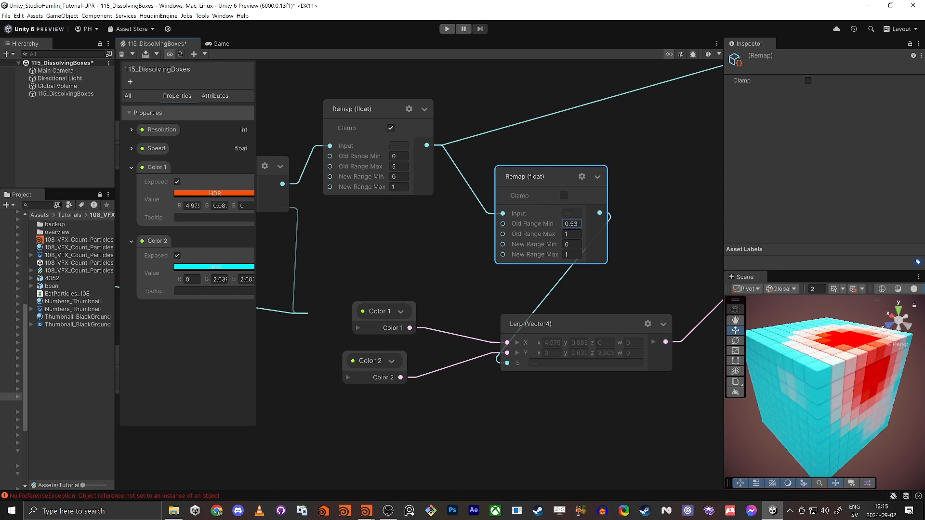
pyautogui.moveTo(574, 224); pyautogui.dragTo(583, 229)
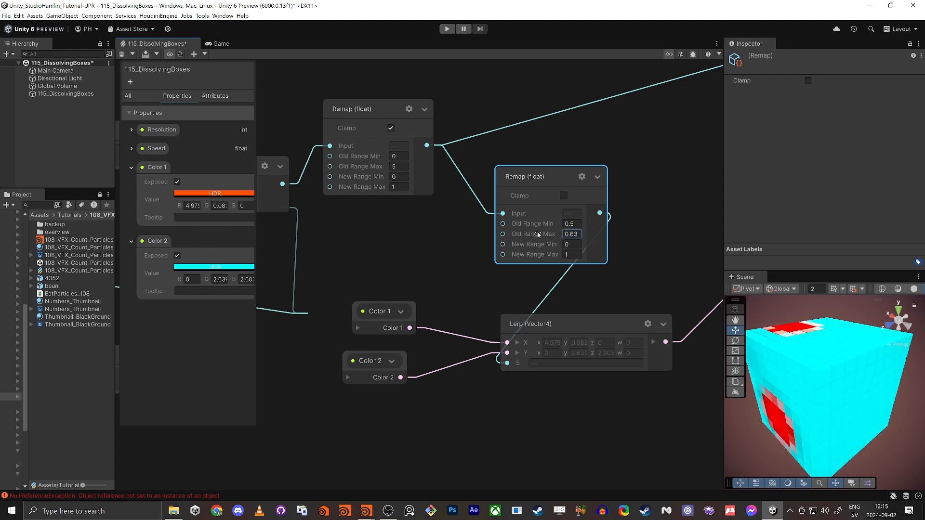
pyautogui.keyDown('alt'); pyautogui.moveTo(781, 370); pyautogui.dragTo(817, 388); pyautogui.keyUp('alt')
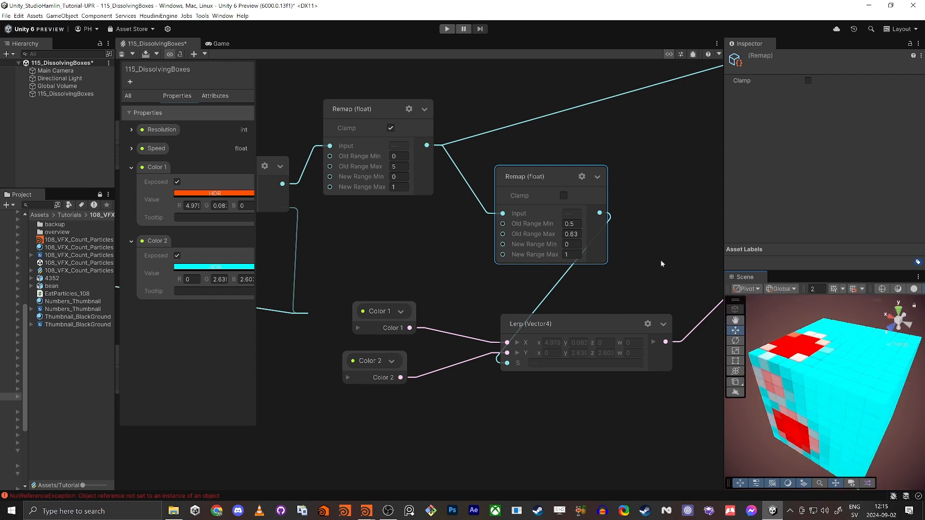
# - Try 0.6 as the second Remap's Old Range Max, and settle on 0.7
pyautogui.moveTo(661, 261); pyautogui.dragTo(659, 248, button='middle')
pyautogui.click(568, 210)
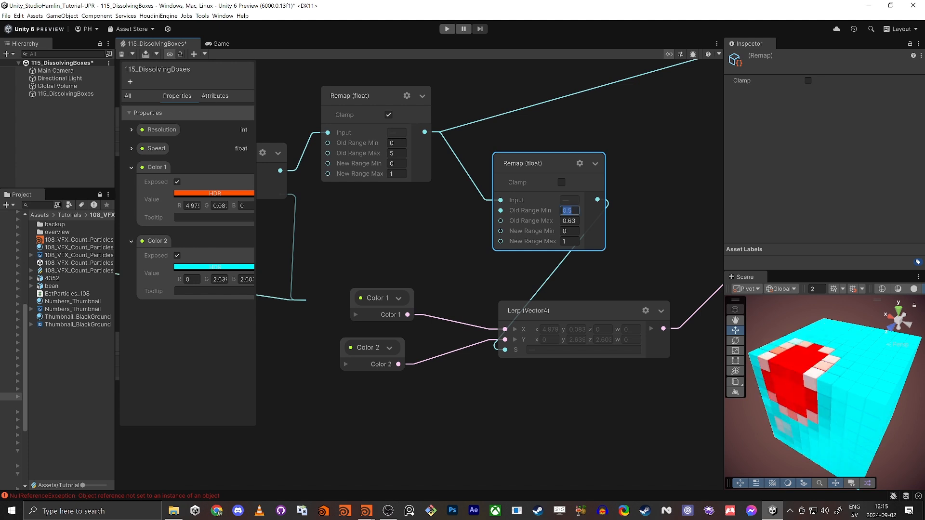
pyautogui.click(672, 182)
pyautogui.click(549, 211)
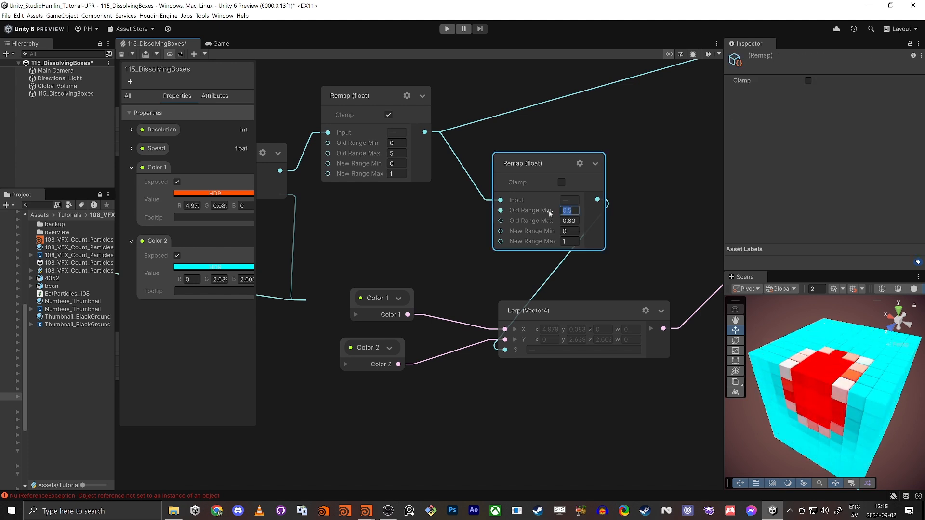
pyautogui.press('Tab')
pyautogui.write('0.6')
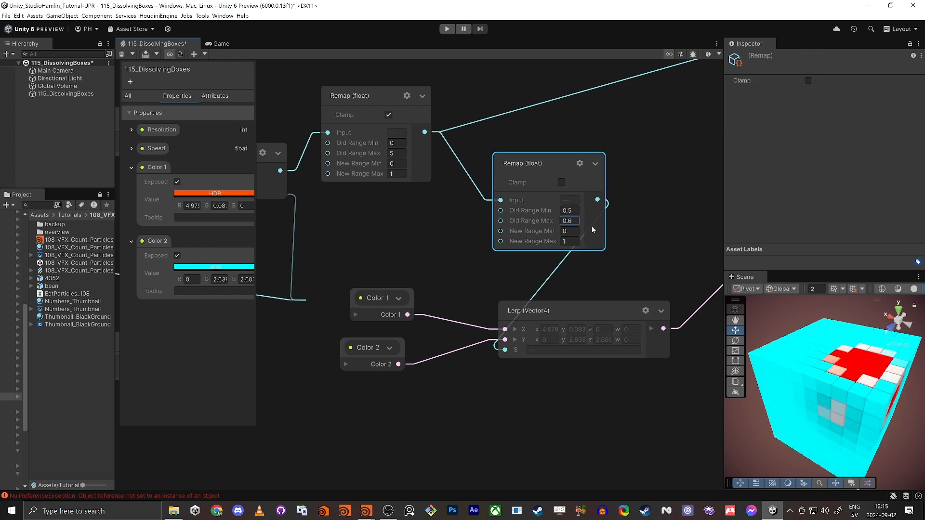
pyautogui.press('Return')
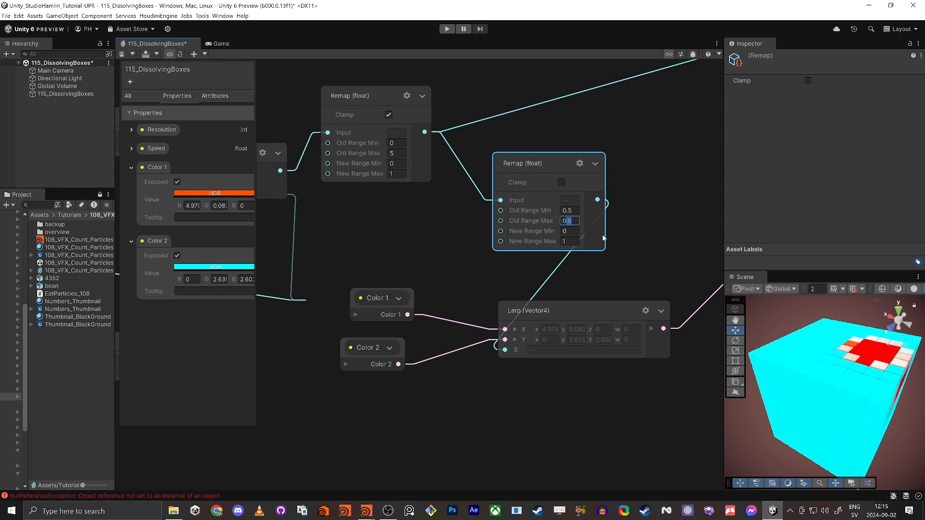
pyautogui.press('BackSpace')
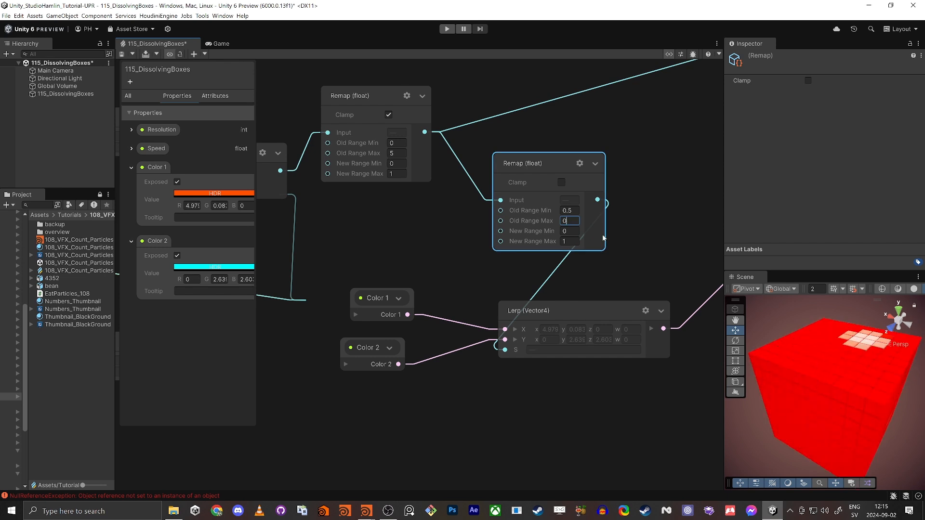
pyautogui.write('.7')
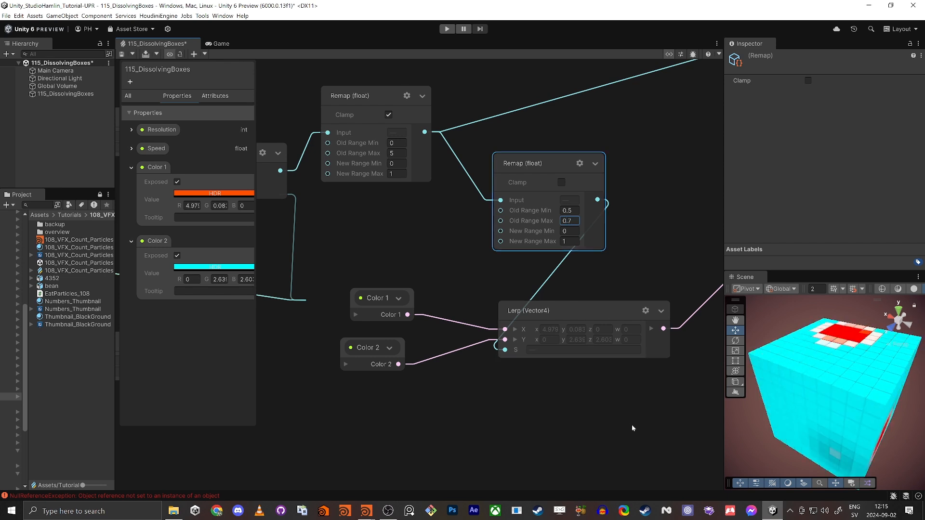
# - Move the second Remap node down, close above the Color 1 and Lerp nodes, and deselect it
pyautogui.scroll(-3, 580, 390)
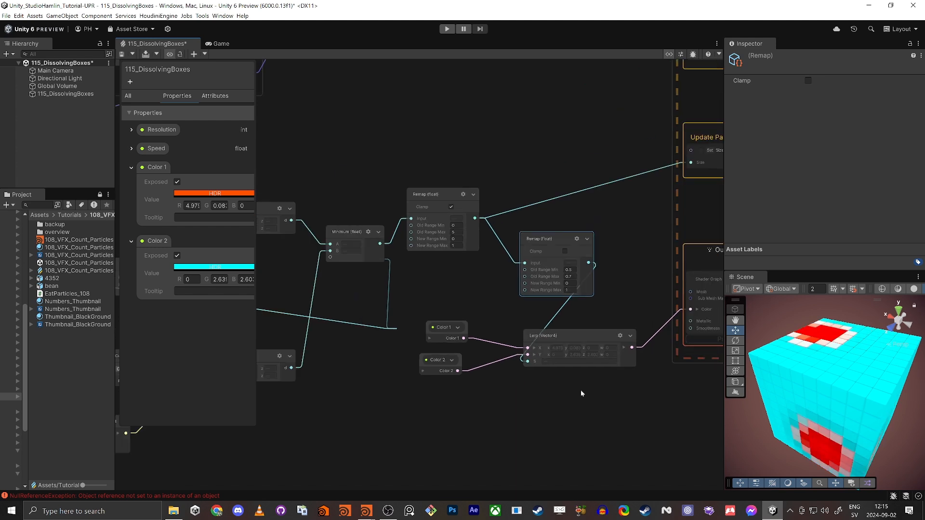
pyautogui.moveTo(548, 241); pyautogui.dragTo(520, 262)
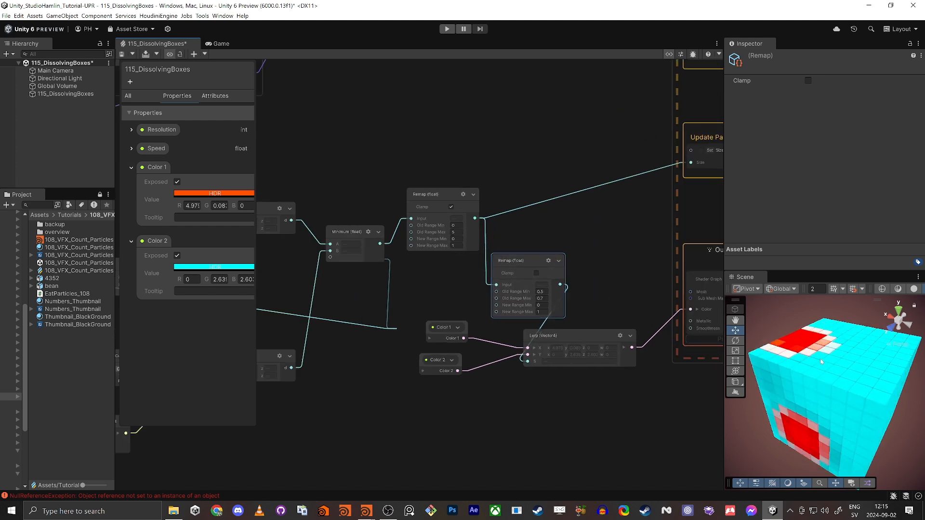
pyautogui.moveTo(595, 212); pyautogui.dragTo(584, 291, button='middle')
pyautogui.click(564, 221)
# - Enable the Set Size block in Update Particle and view the dissolving boxes from another angle in the Scene view
pyautogui.moveTo(637, 304); pyautogui.dragTo(557, 299, button='middle')
pyautogui.scroll(3, 611, 236)
pyautogui.click(612, 216)
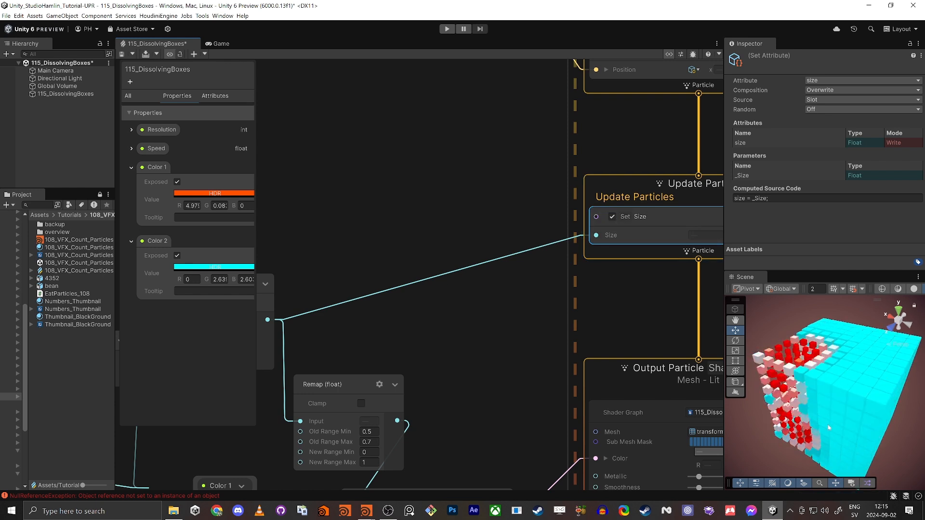
pyautogui.keyDown('alt'); pyautogui.moveTo(814, 374); pyautogui.dragTo(864, 408); pyautogui.keyUp('alt')
# - Add a Sample Curve node in the free space between the first Remap and Update Particle
pyautogui.keyDown('alt'); pyautogui.moveTo(399, 314); pyautogui.dragTo(496, 302); pyautogui.keyUp('alt')
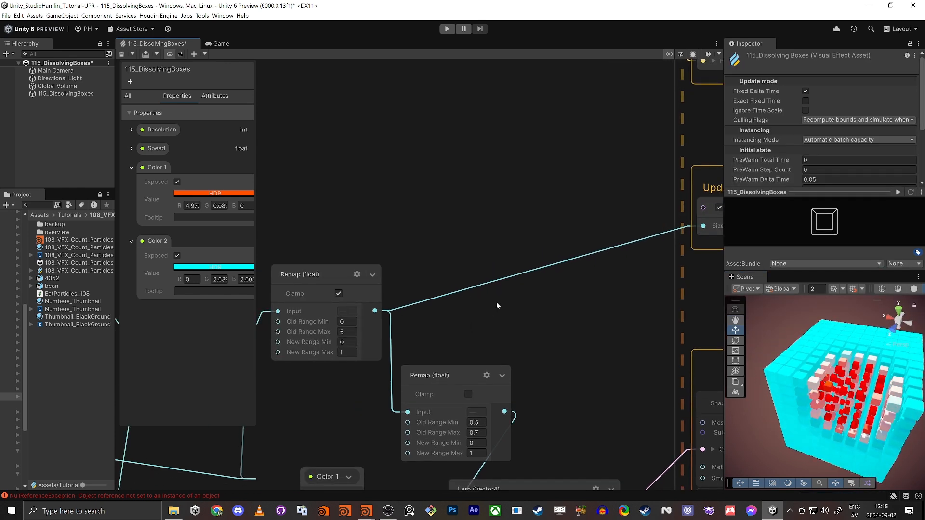
pyautogui.press('space')
pyautogui.write('sammpe')
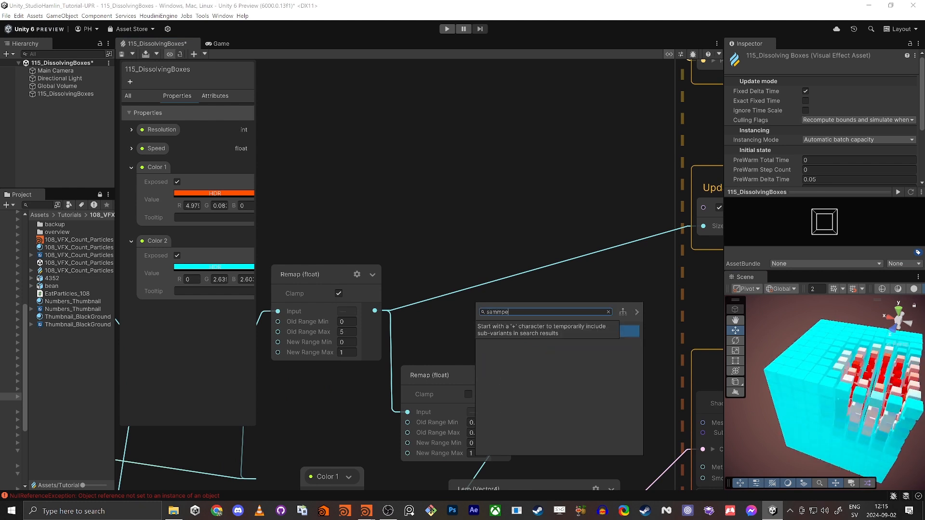
pyautogui.press('BackSpace')
pyautogui.press('BackSpace')
pyautogui.press('BackSpace')
pyautogui.press('BackSpace')
pyautogui.write('Samp')
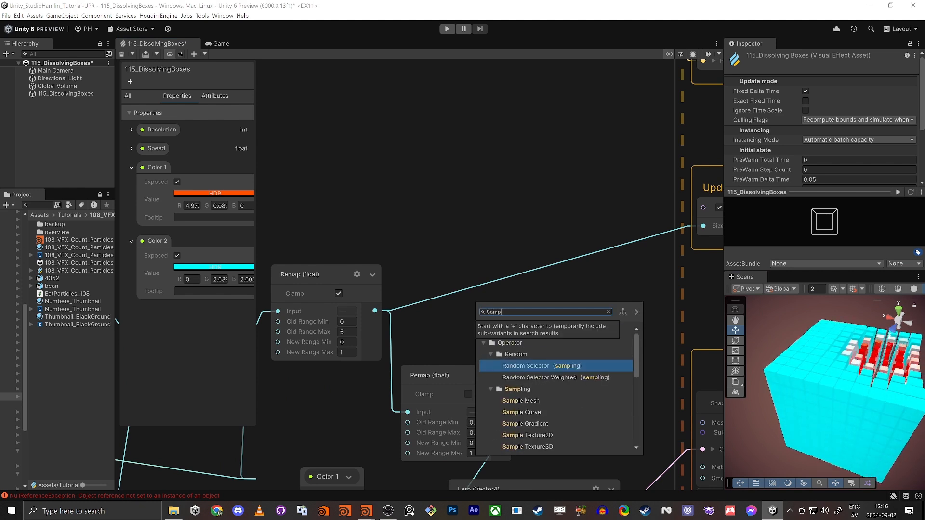
pyautogui.write('le cu')
pyautogui.press('Return')
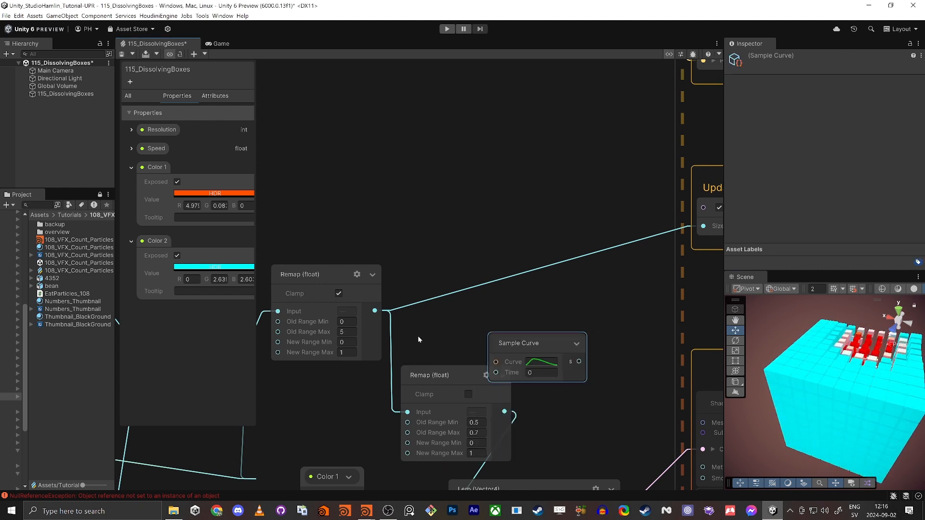
# - Connect the first Remap's output to the Sample Curve's Time input and move the Sample Curve node up into the free space
pyautogui.moveTo(374, 311); pyautogui.dragTo(497, 373)
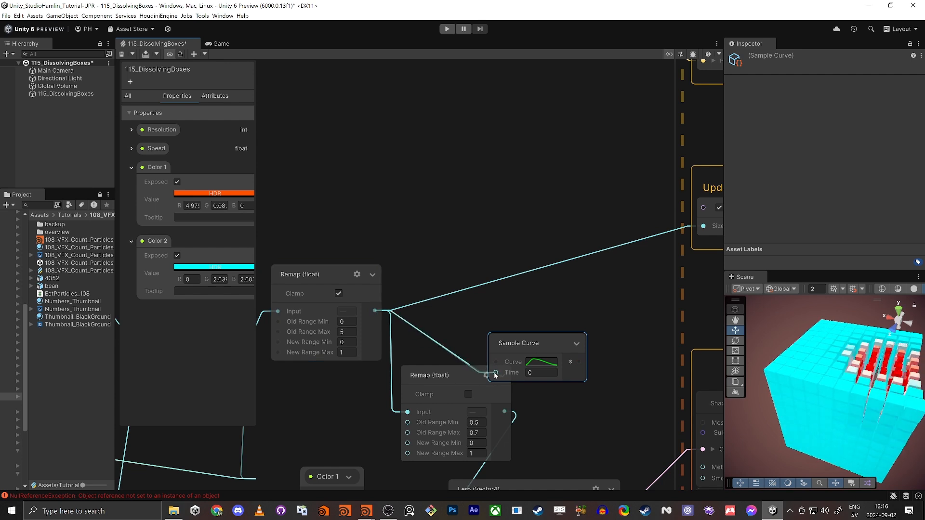
pyautogui.moveTo(519, 343); pyautogui.dragTo(533, 165)
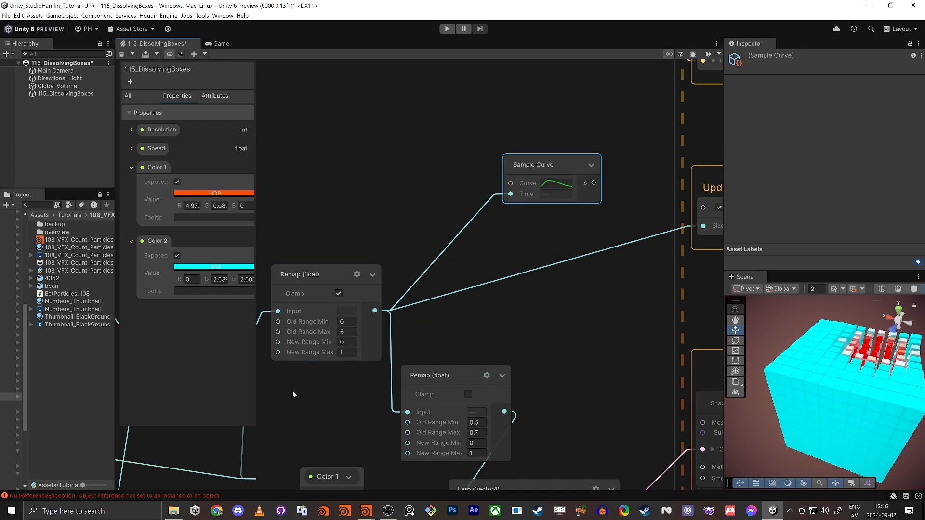
pyautogui.click(346, 342)
pyautogui.click(346, 352)
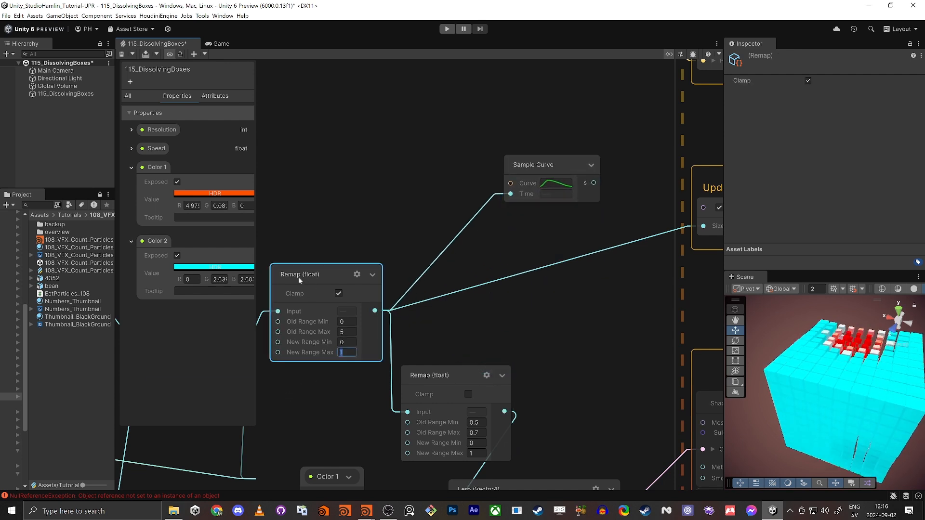
# - Replace the Sample Curve's shape with the flat preset curve at value 1
pyautogui.moveTo(565, 221); pyautogui.dragTo(544, 231, button='middle')
pyautogui.click(533, 192)
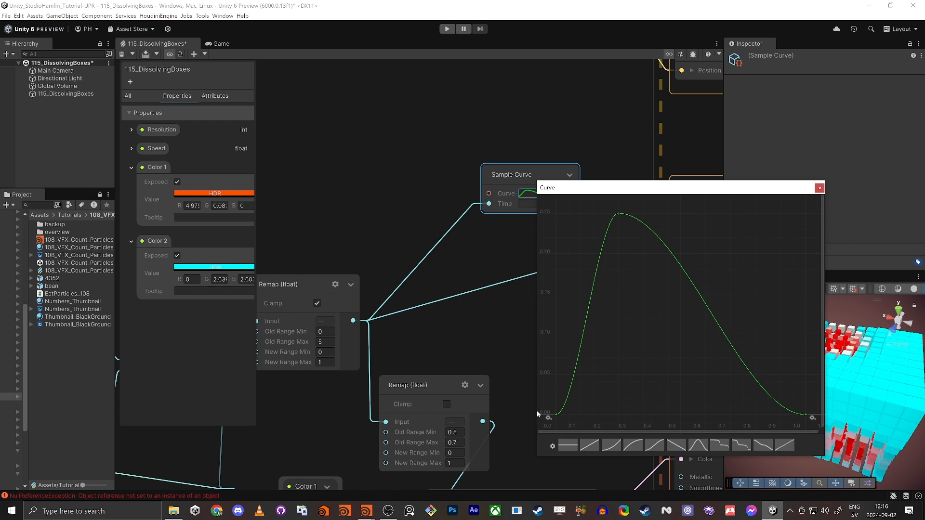
pyautogui.click(572, 446)
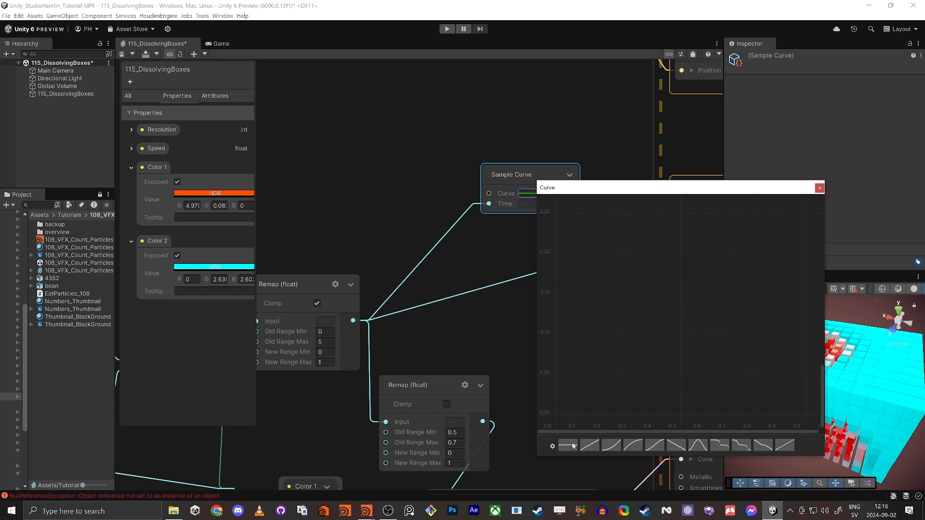
pyautogui.doubleClick(632, 308)
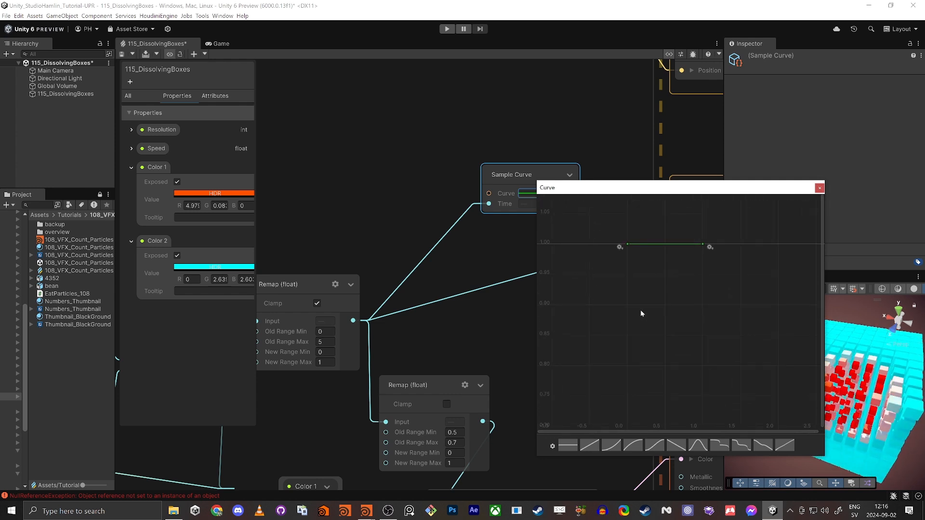
# - Add a key at about time 0.25 on the flat curve and set its value to 0
pyautogui.rightClick(660, 246)
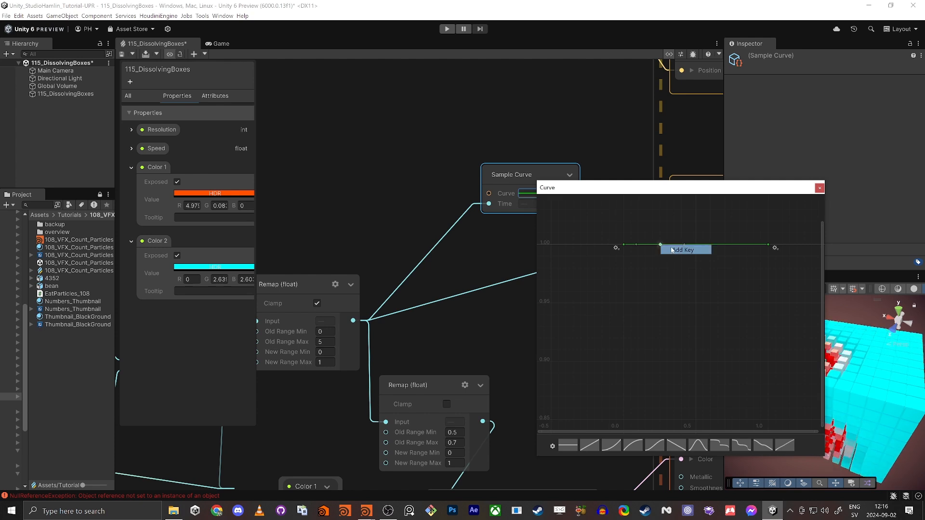
pyautogui.rightClick(660, 245)
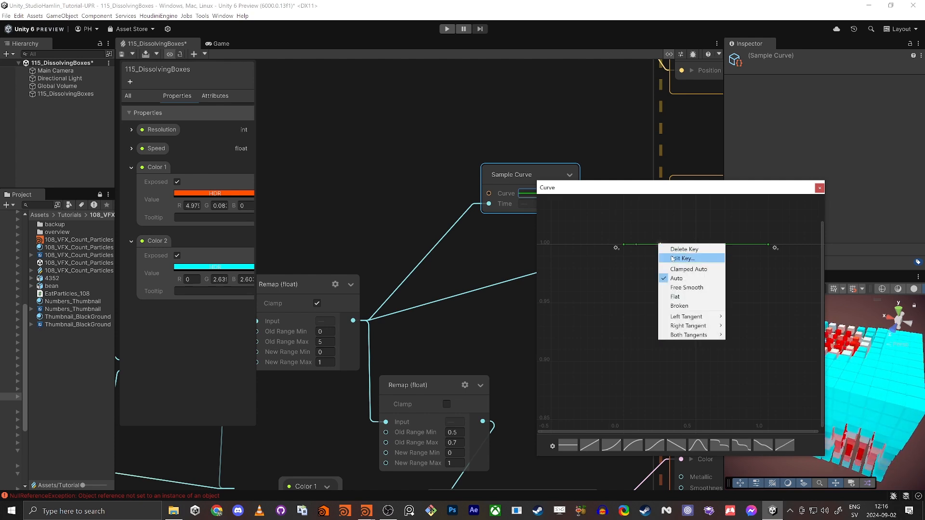
pyautogui.click(667, 258)
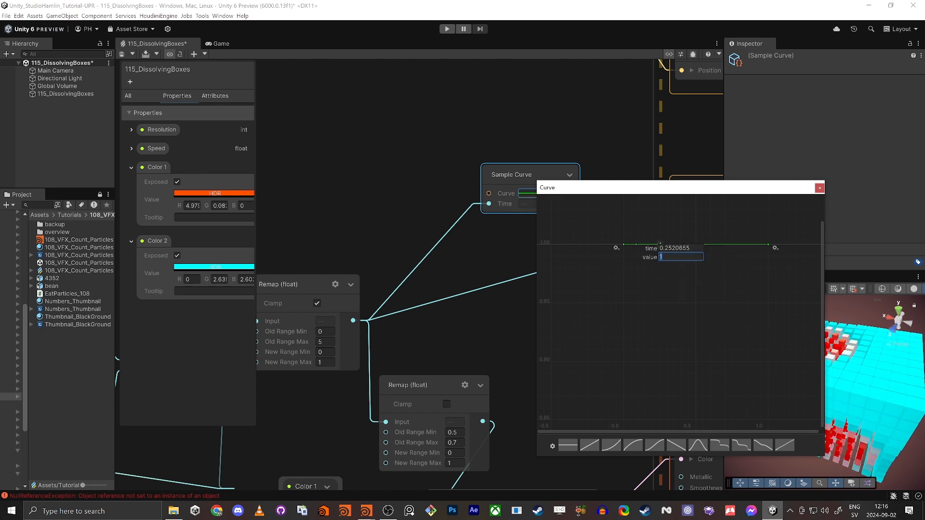
pyautogui.write('0')
pyautogui.press('Return')
pyautogui.press('f')
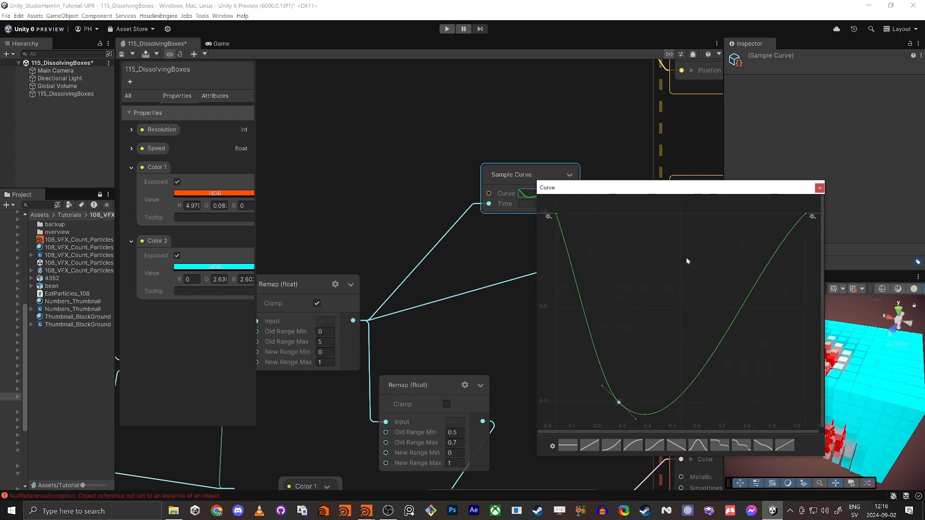
# - Add a second low key at about time 0.48, give the low keys flat tangents, and set the new key's value to 0
pyautogui.scroll(-3, 687, 258)
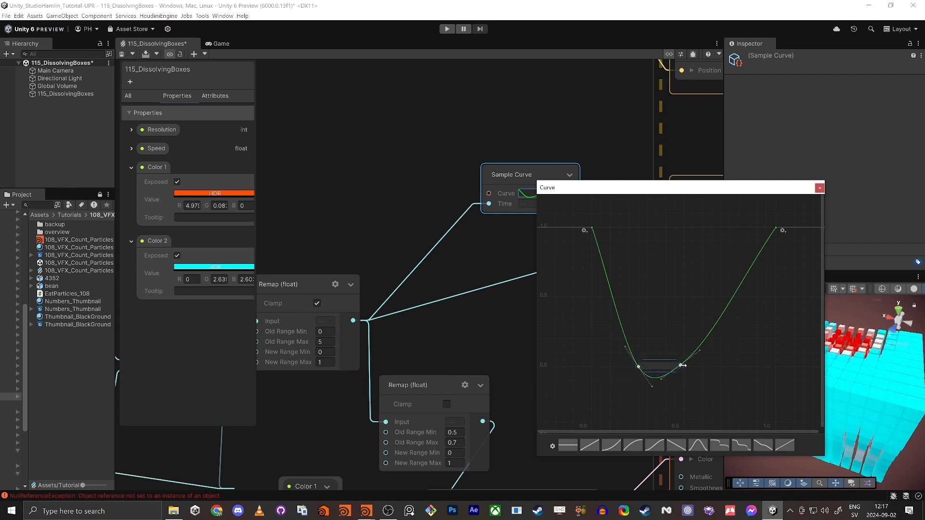
pyautogui.rightClick(681, 365)
pyautogui.click(704, 418)
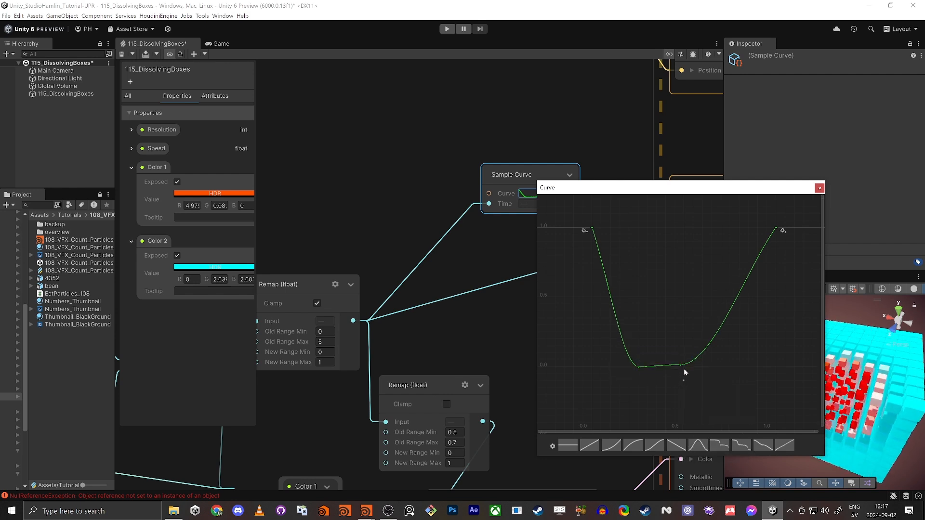
pyautogui.rightClick(681, 365)
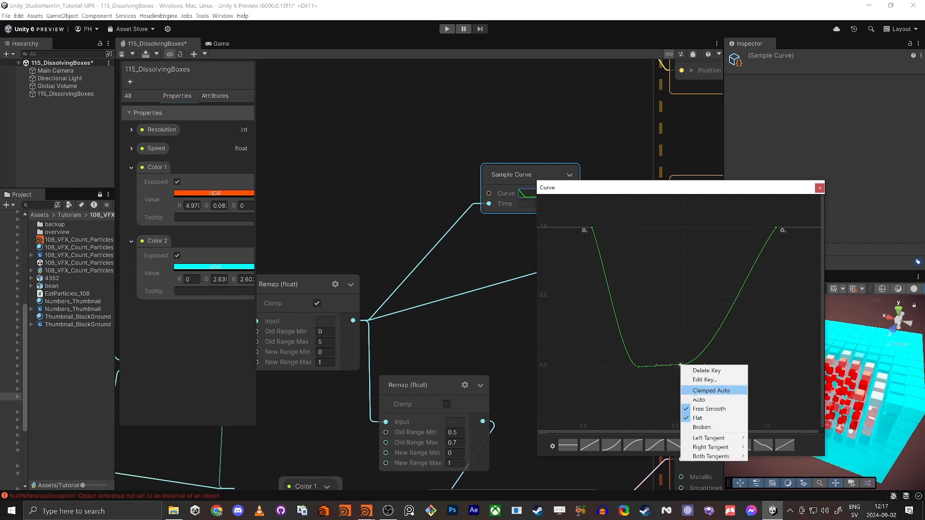
pyautogui.click(705, 379)
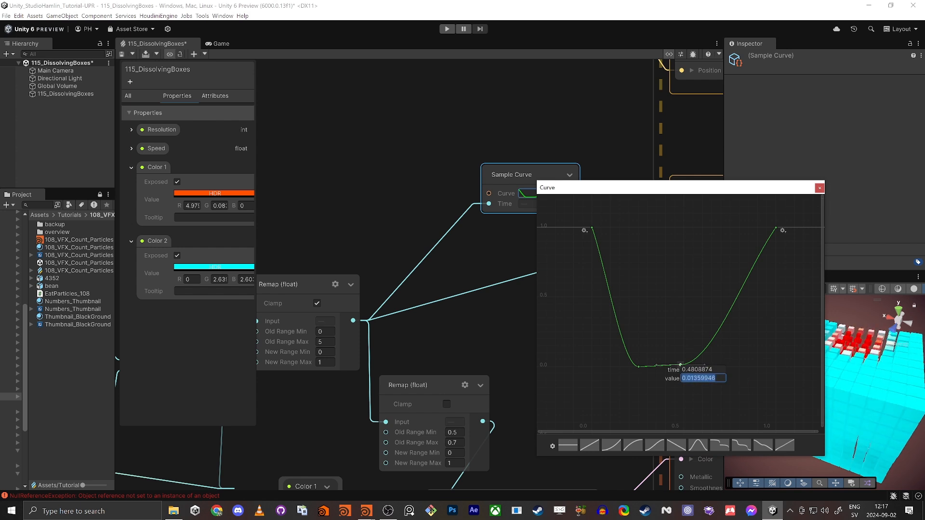
pyautogui.write('0')
pyautogui.press('Return')
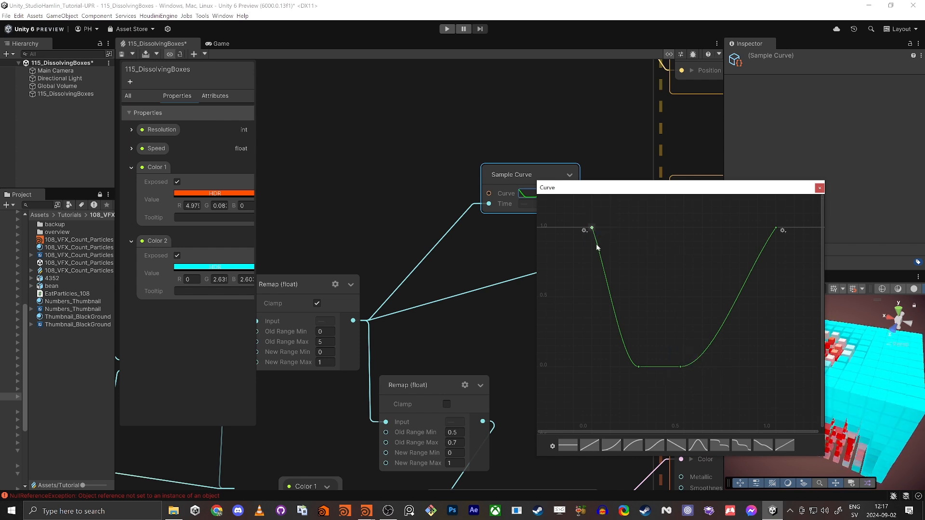
# - Flatten the tangents of the curve's first and last keys at value 1
pyautogui.moveTo(573, 217); pyautogui.dragTo(843, 258)
pyautogui.rightClick(777, 228)
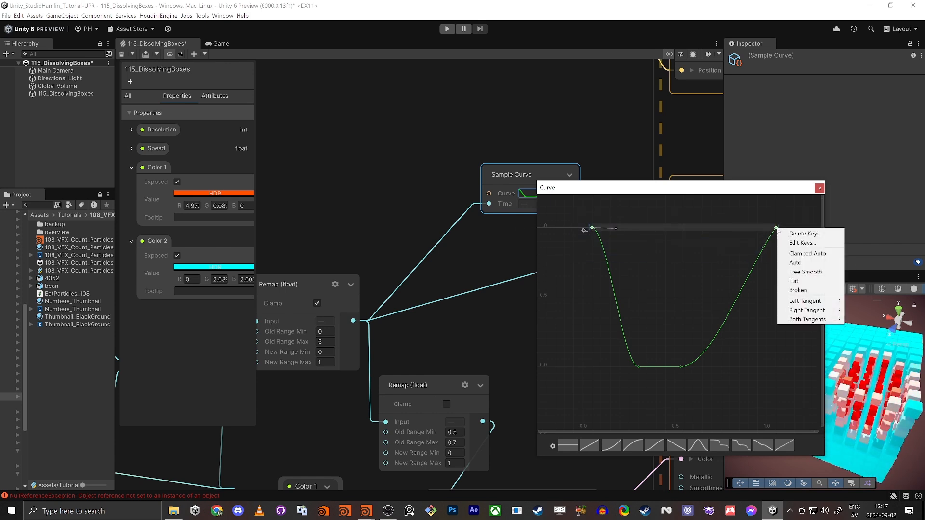
pyautogui.click(794, 281)
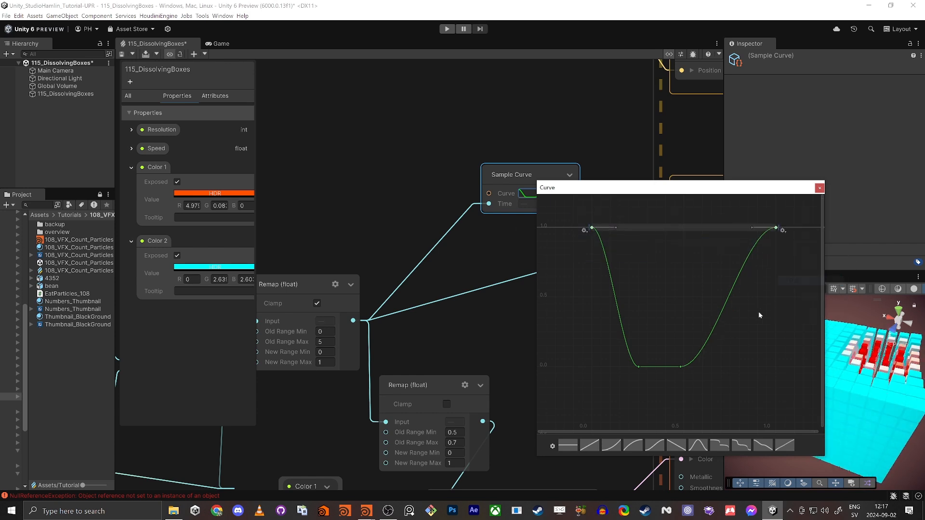
# - Move the curve's first key to about time 0.1, the last to about 0.9 and the second low key to about 0.7
pyautogui.click(738, 205)
pyautogui.moveTo(776, 227); pyautogui.dragTo(752, 228)
pyautogui.hotkey('ctrl', 'z')
pyautogui.click(593, 228)
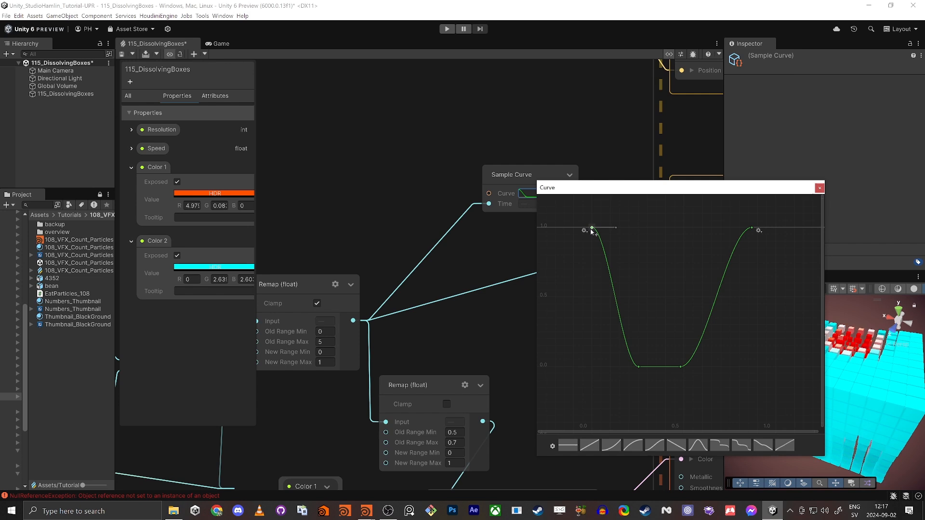
pyautogui.moveTo(593, 228); pyautogui.dragTo(608, 228)
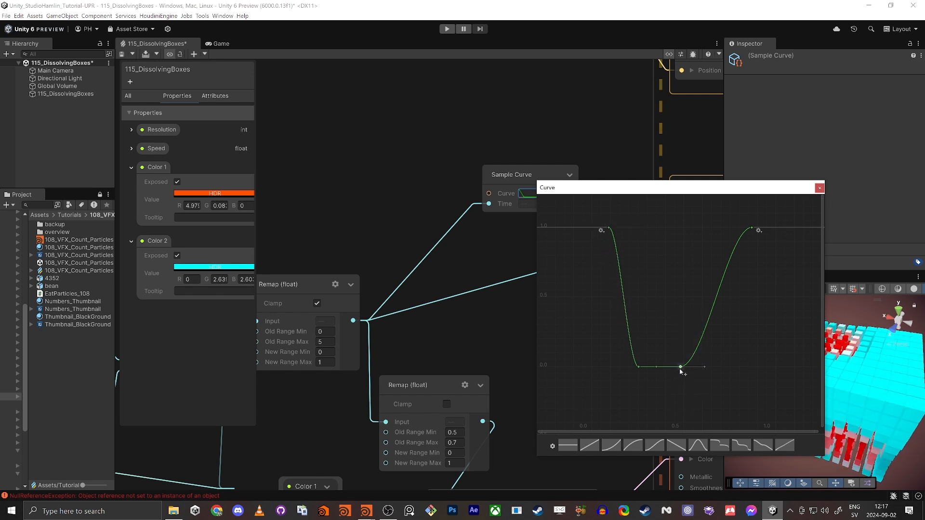
pyautogui.moveTo(680, 367); pyautogui.dragTo(716, 367)
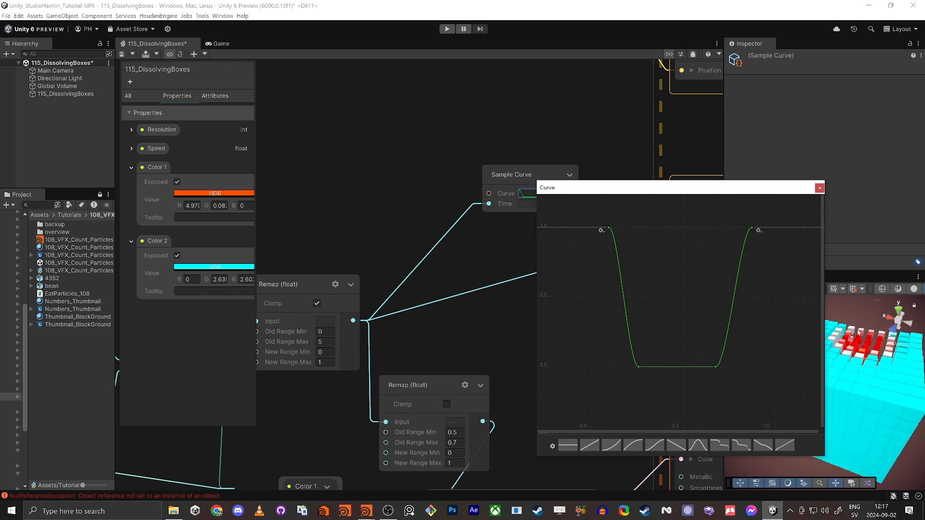
pyautogui.click(820, 189)
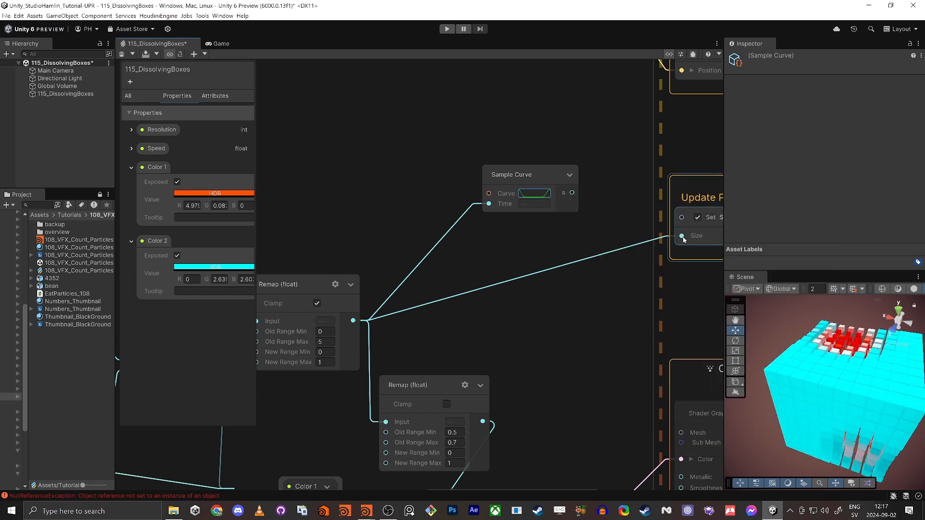
# - Connect the Sample Curve's output to Set Size's Size input, lower the node toward that block, and view the boxes from another angle
pyautogui.moveTo(679, 235); pyautogui.dragTo(547, 225)
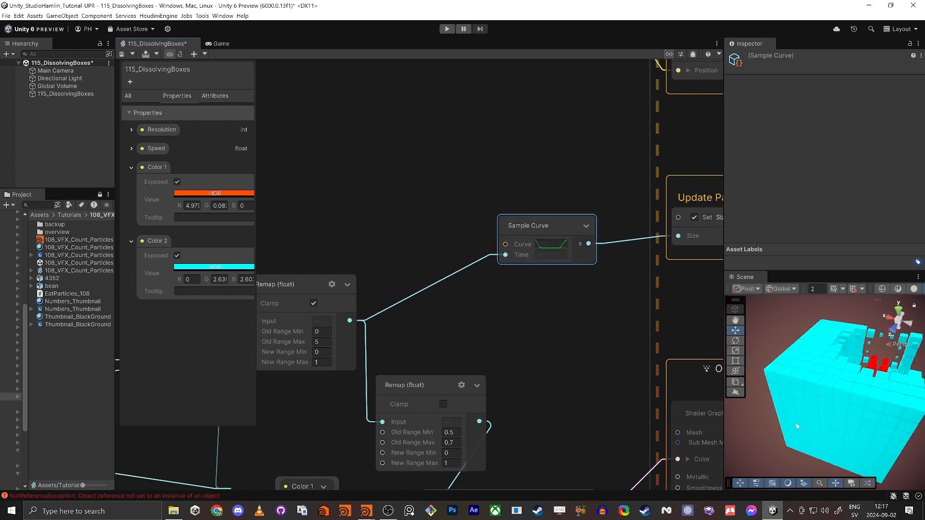
pyautogui.keyDown('alt'); pyautogui.moveTo(765, 417); pyautogui.dragTo(806, 409); pyautogui.keyUp('alt')
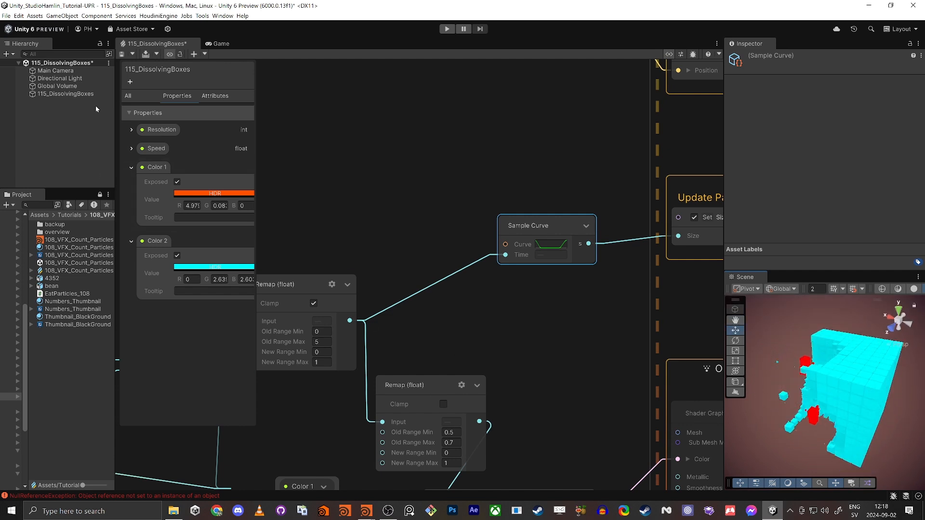
# - Lower the Speed property of the 115_DissolvingBoxes scene object to 0
pyautogui.click(68, 94)
pyautogui.scroll(-4, 849, 202)
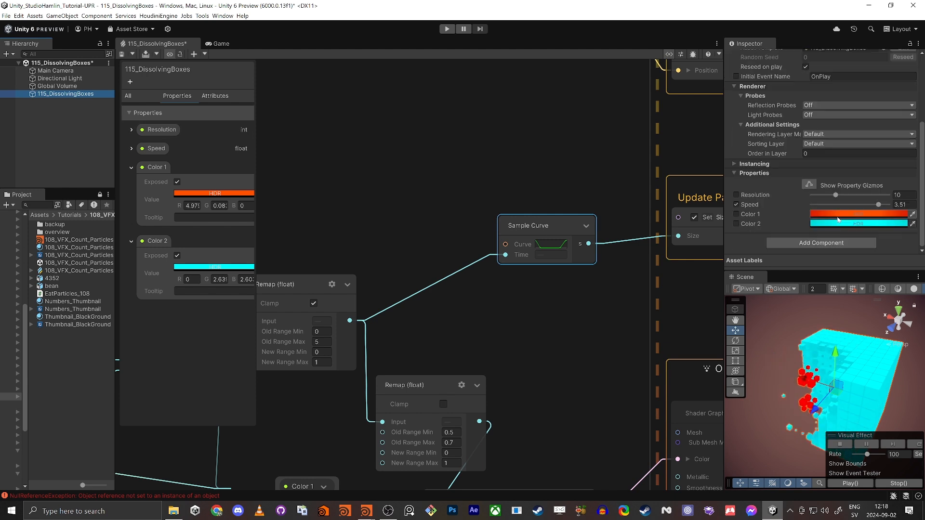
pyautogui.moveTo(879, 204); pyautogui.dragTo(848, 206)
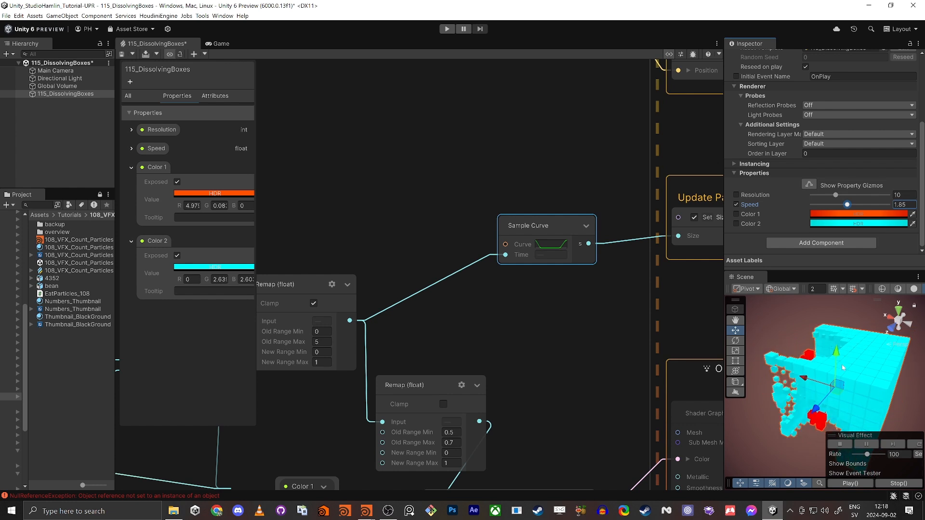
pyautogui.moveTo(847, 206); pyautogui.dragTo(770, 206)
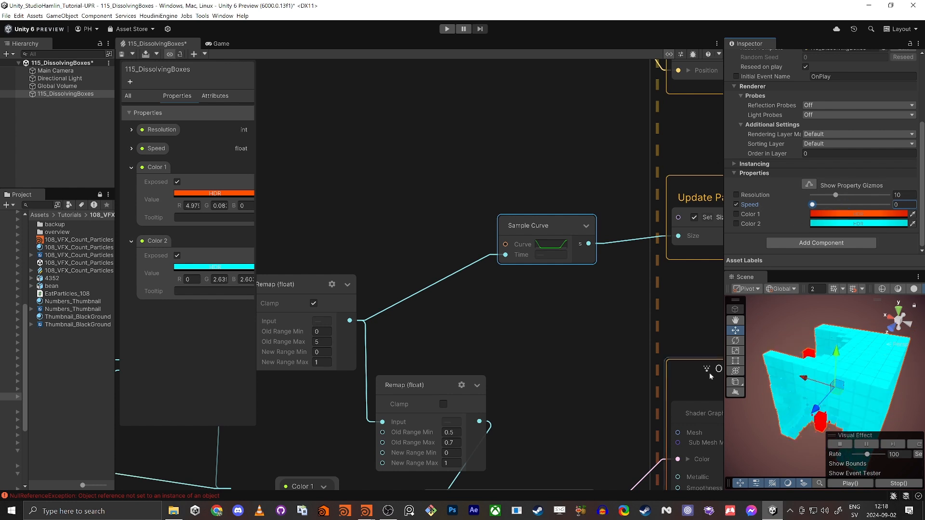
# - In the Sample Curve, shift the two falling keys so the low one sits near time 0.36, and move the rising low key to about 0.54
pyautogui.keyDown('alt'); pyautogui.moveTo(711, 376); pyautogui.dragTo(739, 351); pyautogui.keyUp('alt')
pyautogui.keyDown('alt'); pyautogui.moveTo(786, 387); pyautogui.dragTo(861, 393); pyautogui.keyUp('alt')
pyautogui.click(579, 220)
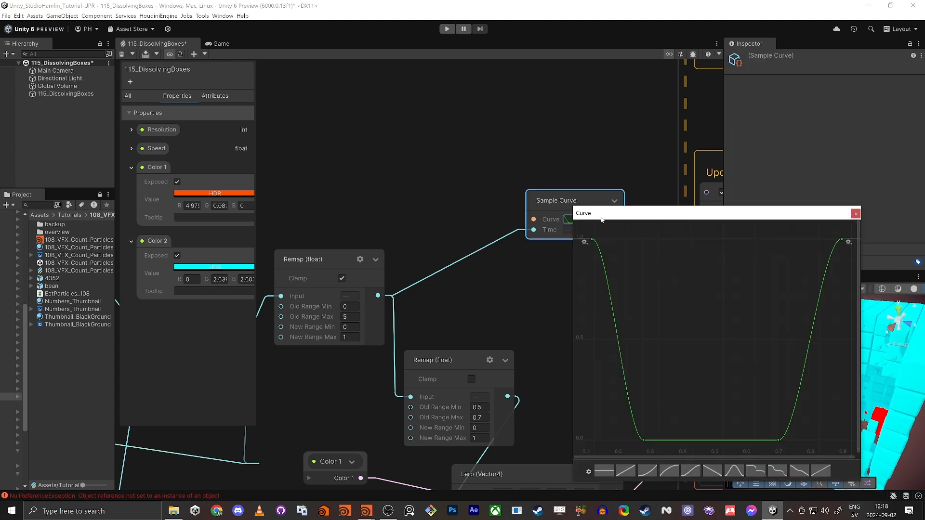
pyautogui.moveTo(684, 212); pyautogui.dragTo(428, 129)
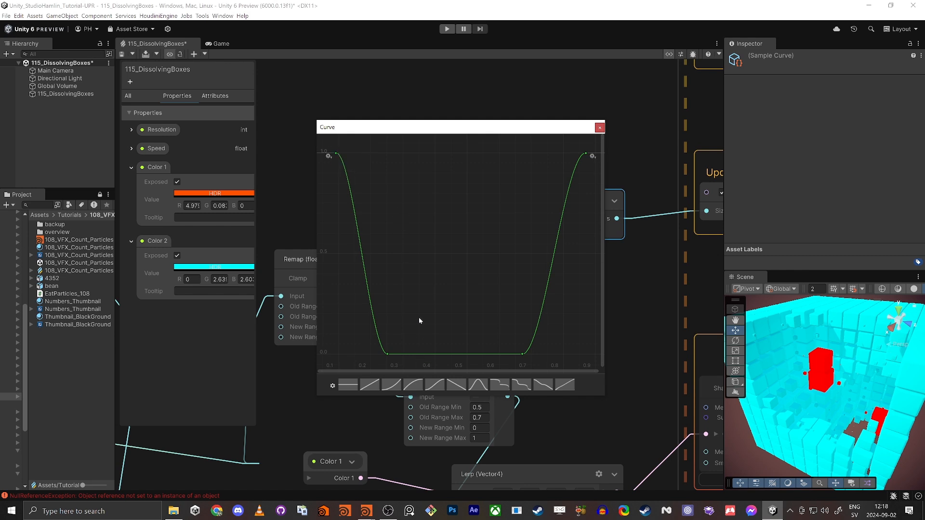
pyautogui.moveTo(396, 148); pyautogui.dragTo(331, 370)
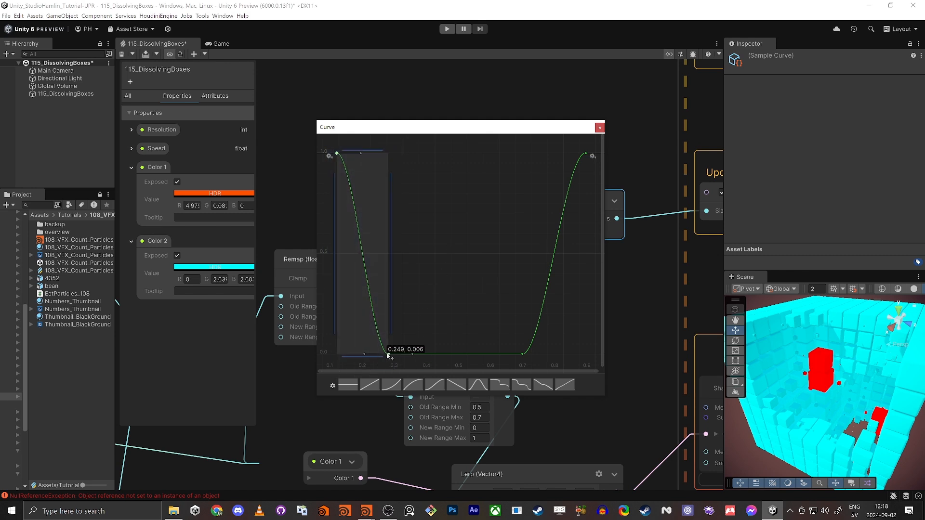
pyautogui.moveTo(389, 355); pyautogui.dragTo(423, 355)
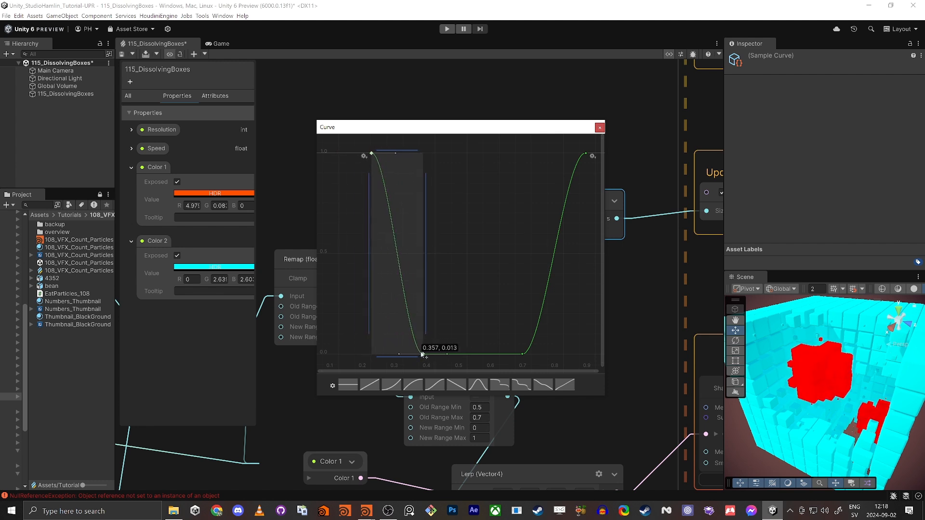
pyautogui.moveTo(514, 308); pyautogui.dragTo(477, 355)
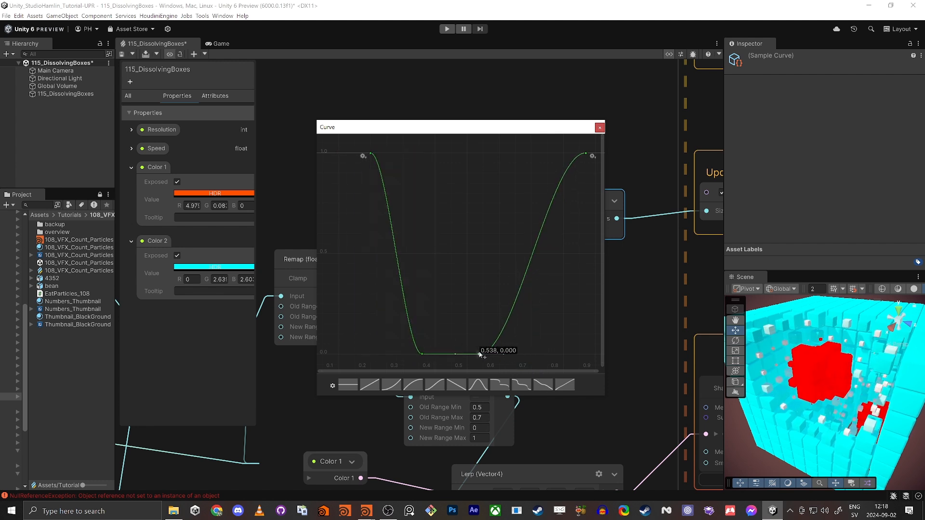
# - Change Color 1 to an amber-yellow HDR color of about R 6.6, G 3.07, B 0
pyautogui.keyDown('alt'); pyautogui.moveTo(820, 358); pyautogui.dragTo(853, 361); pyautogui.keyUp('alt')
pyautogui.scroll(-5, 903, 360)
pyautogui.click(202, 194)
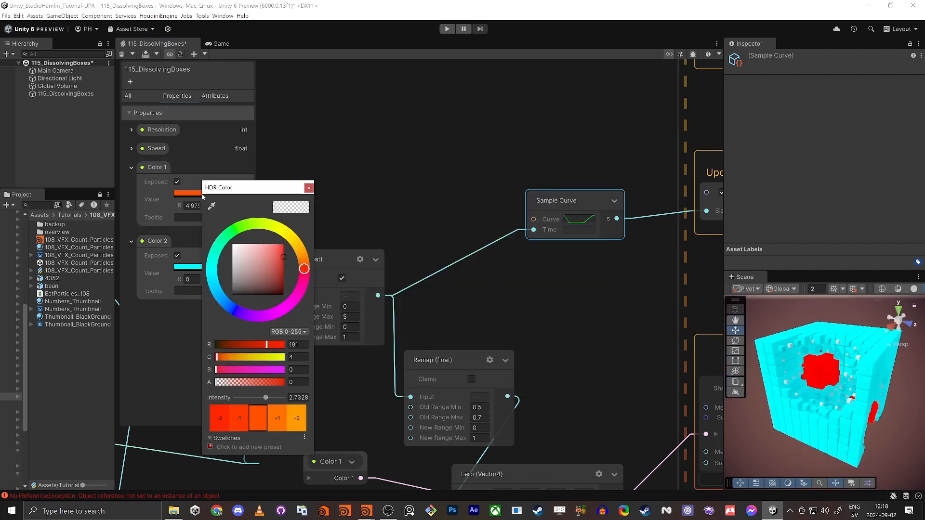
pyautogui.moveTo(301, 252); pyautogui.dragTo(302, 255)
pyautogui.moveTo(276, 253)
pyautogui.mouseDown()
pyautogui.moveTo(264, 252)
pyautogui.moveTo(295, 230)
pyautogui.moveTo(306, 249)
pyautogui.mouseUp()
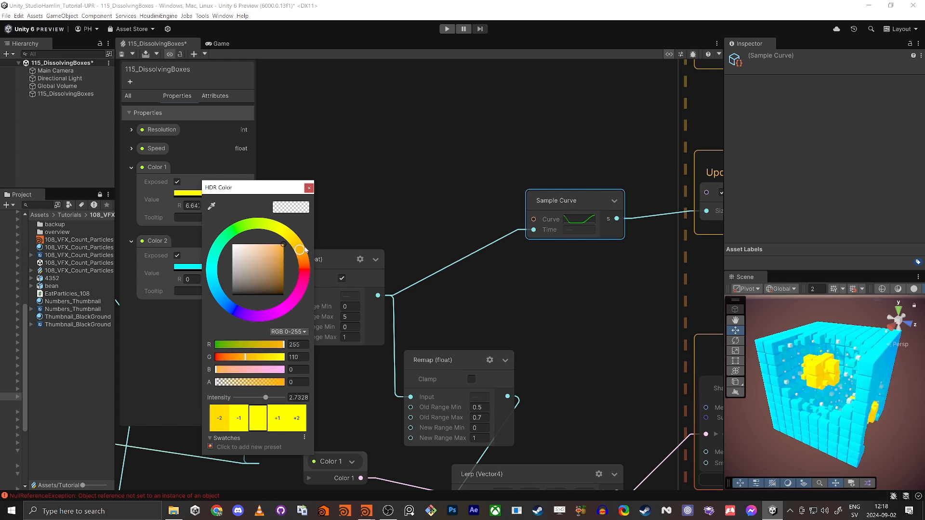
pyautogui.click(309, 188)
# - Change Color 2 to a neutral grey of RGB 53, 53, 53 with an HDR intensity of 1
pyautogui.click(218, 267)
pyautogui.moveTo(247, 320); pyautogui.dragTo(224, 331)
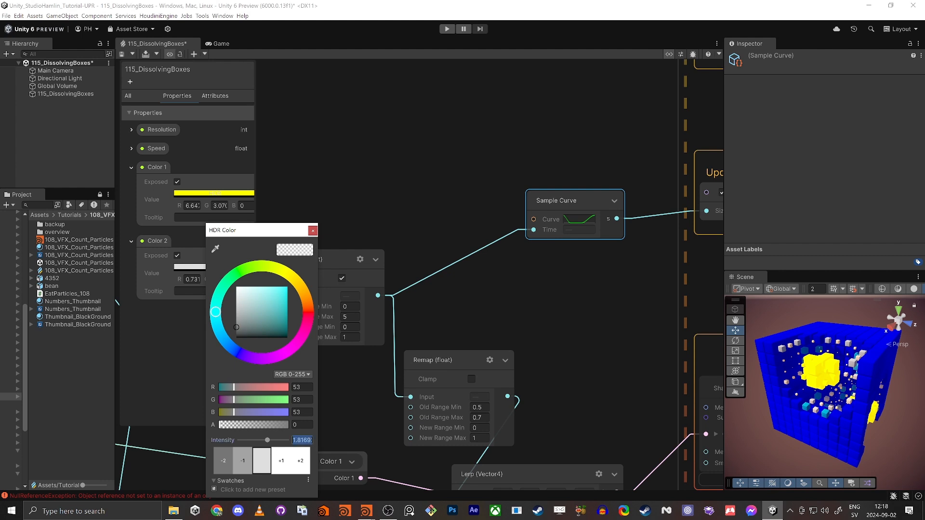
pyautogui.write('1')
pyautogui.click(334, 189)
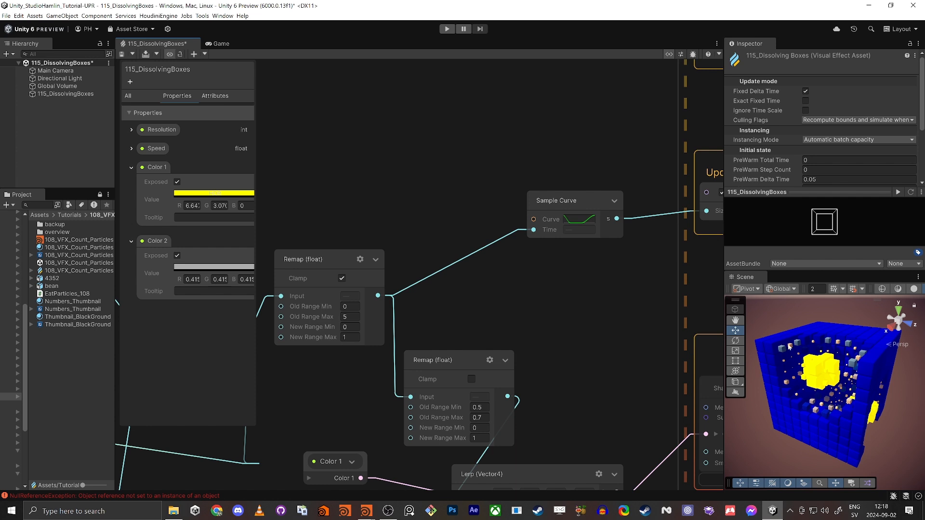
# - Review the Global Volume's post-processing overrides and delete the Global Volume object from the scene
pyautogui.click(60, 86)
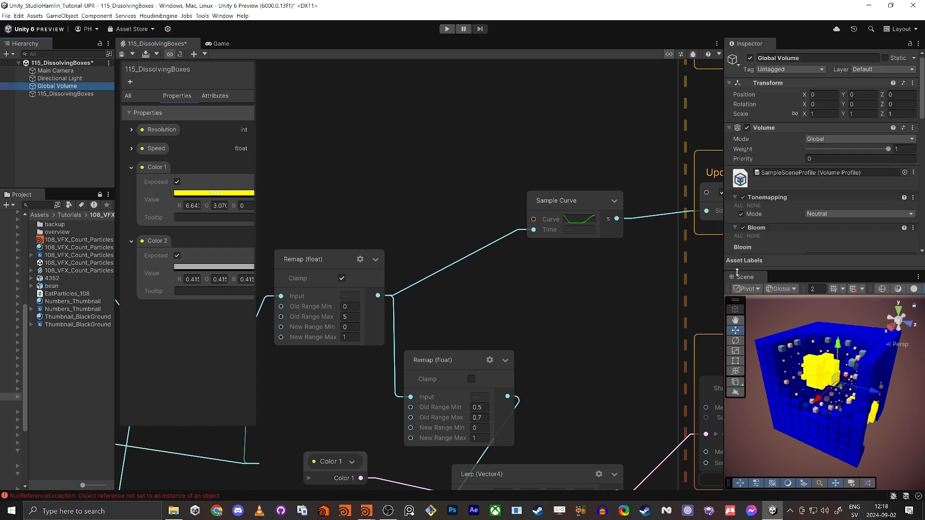
pyautogui.moveTo(741, 271); pyautogui.dragTo(748, 402)
pyautogui.moveTo(745, 378); pyautogui.dragTo(744, 383)
pyautogui.scroll(-6, 794, 204)
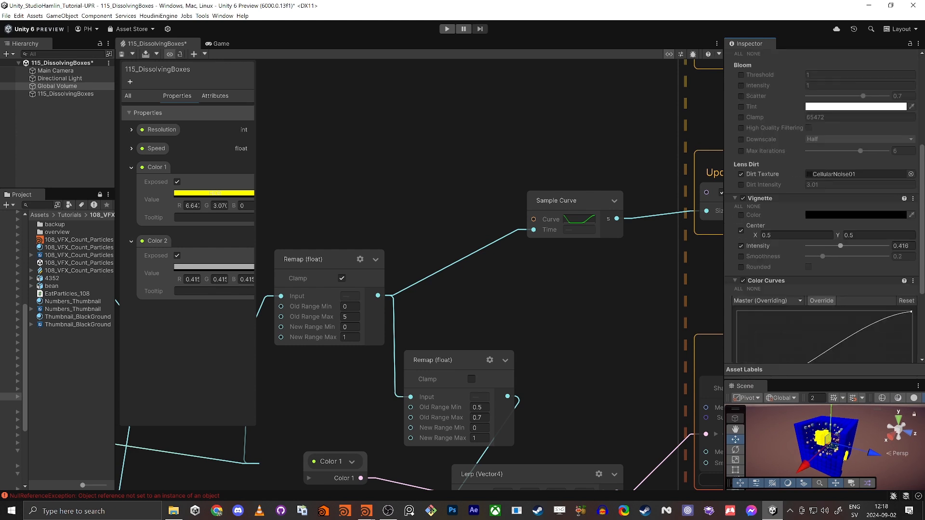
pyautogui.scroll(6, 794, 204)
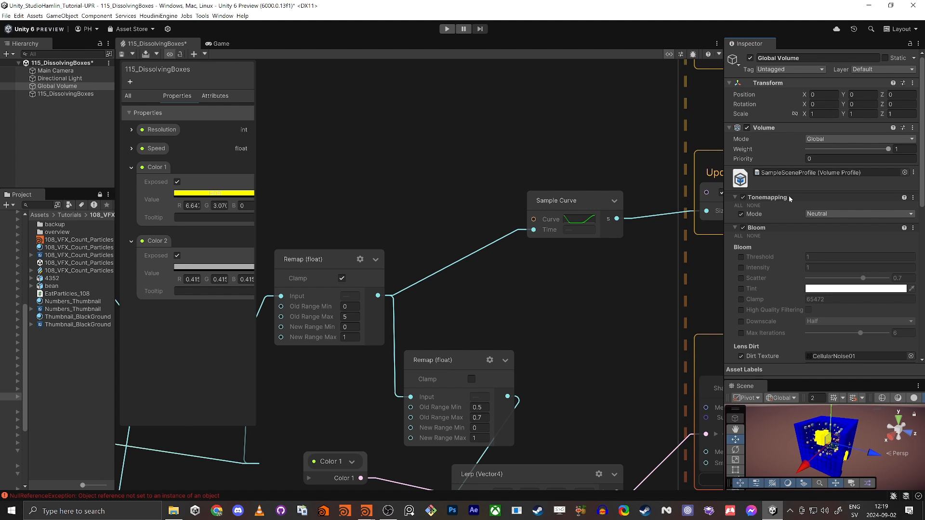
pyautogui.click(59, 108)
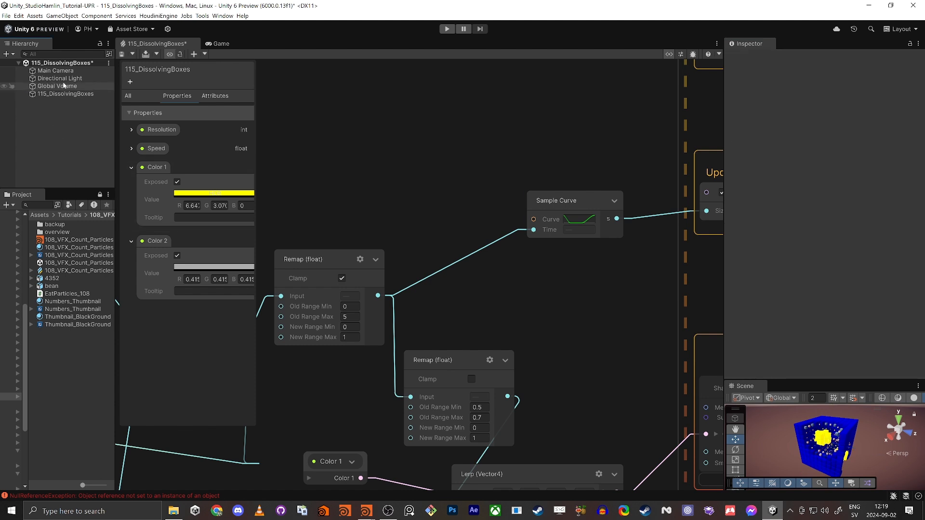
pyautogui.click(64, 86)
pyautogui.press('Delete')
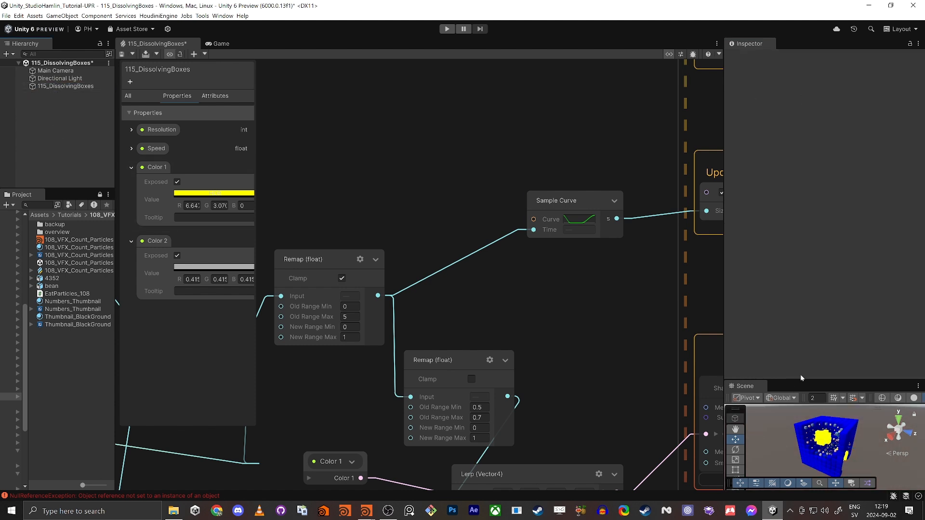
pyautogui.moveTo(801, 369); pyautogui.dragTo(822, 198)
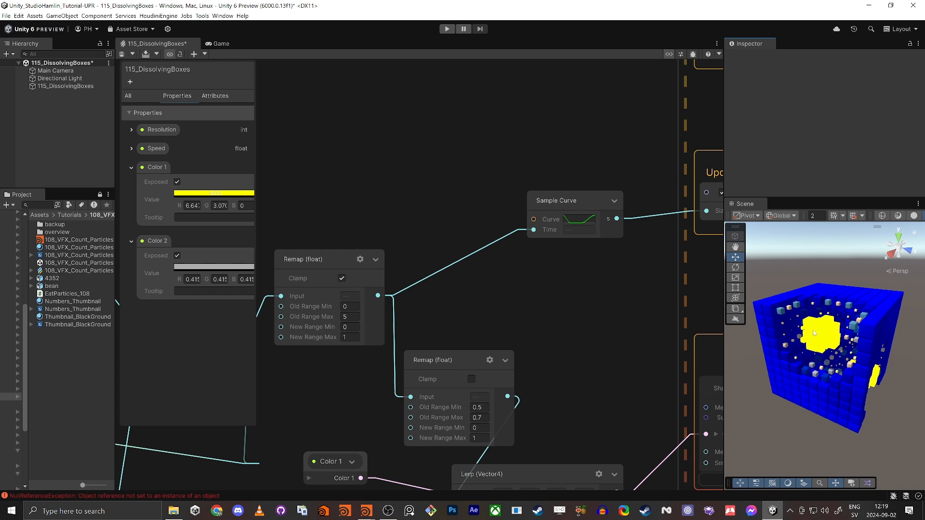
# - Enable clamping on the second Remap node, which feeds the Lerp between the two colors
pyautogui.keyDown('alt'); pyautogui.moveTo(822, 359); pyautogui.dragTo(829, 316); pyautogui.keyUp('alt')
pyautogui.moveTo(591, 418); pyautogui.dragTo(574, 275, button='middle')
pyautogui.scroll(-6, 574, 276)
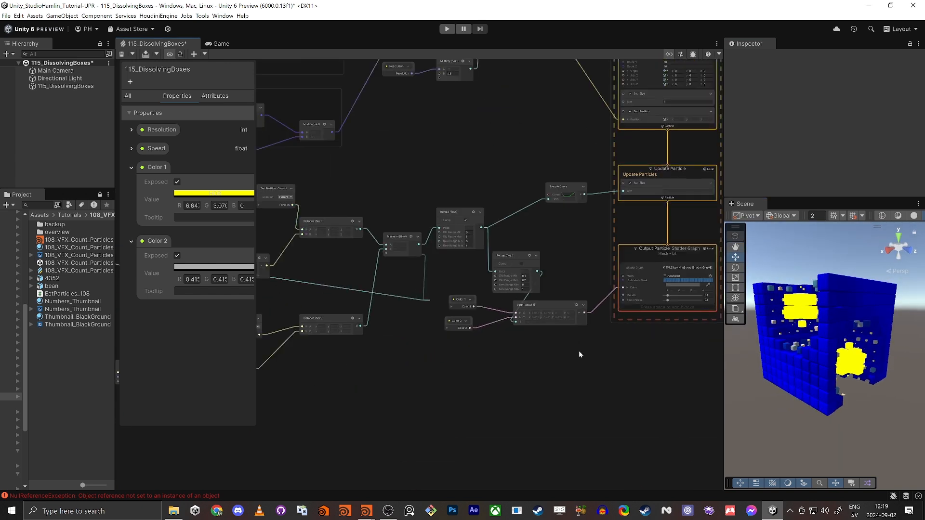
pyautogui.scroll(5, 580, 354)
pyautogui.moveTo(448, 312); pyautogui.dragTo(455, 388, button='middle')
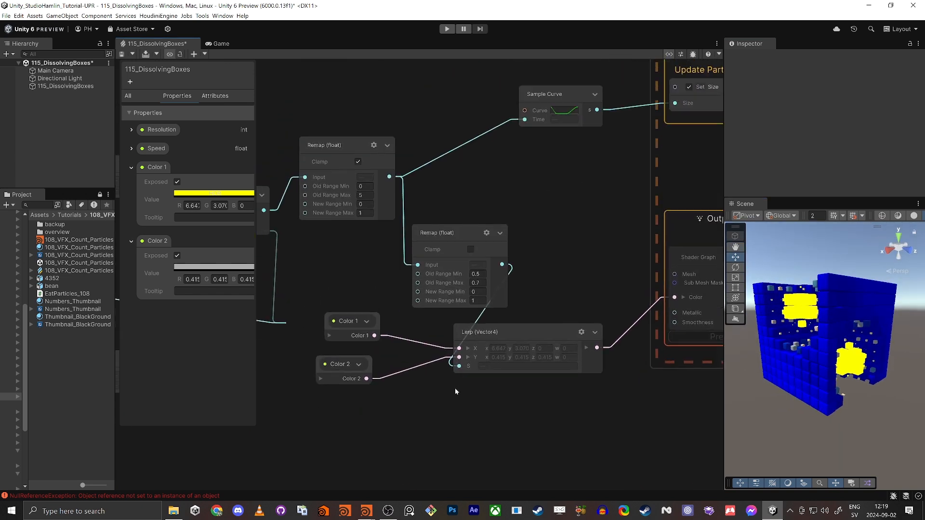
pyautogui.moveTo(465, 242)
pyautogui.mouseDown()
pyautogui.moveTo(480, 237)
pyautogui.moveTo(473, 242)
pyautogui.mouseUp()
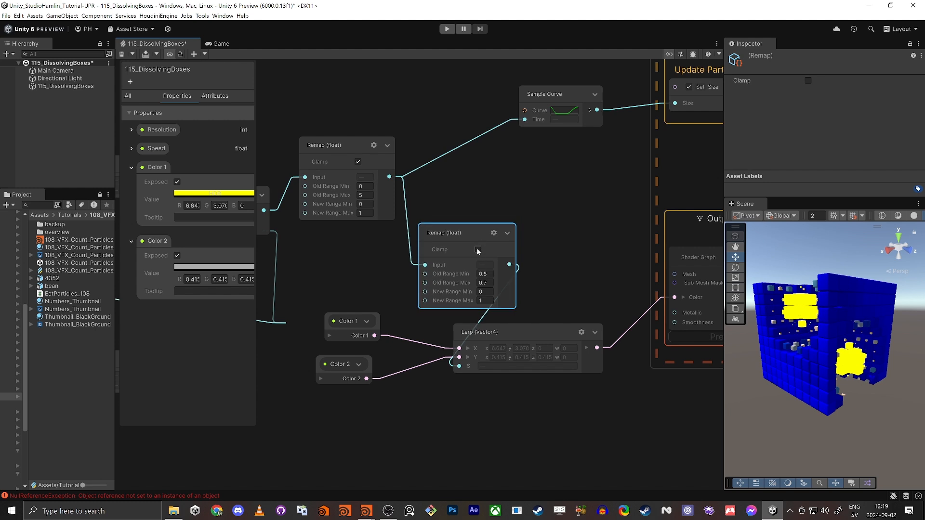
pyautogui.click(478, 249)
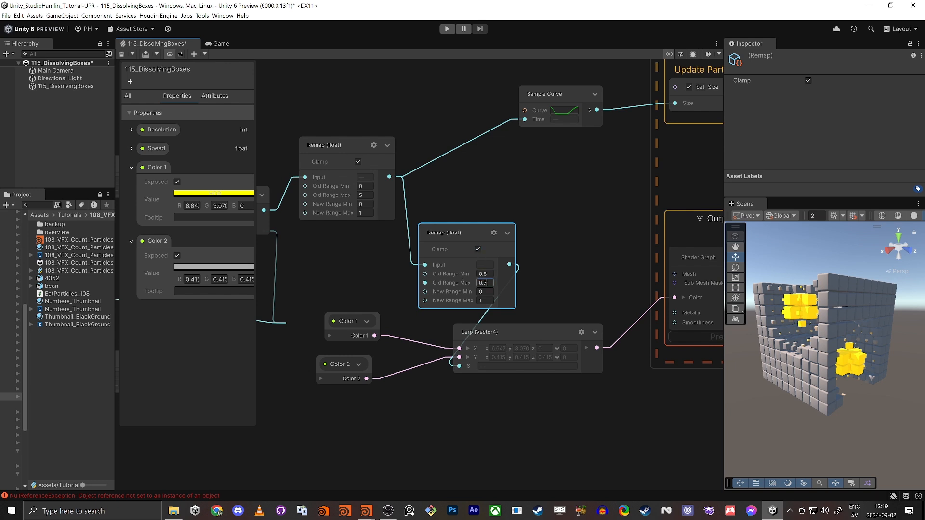
pyautogui.click(553, 240)
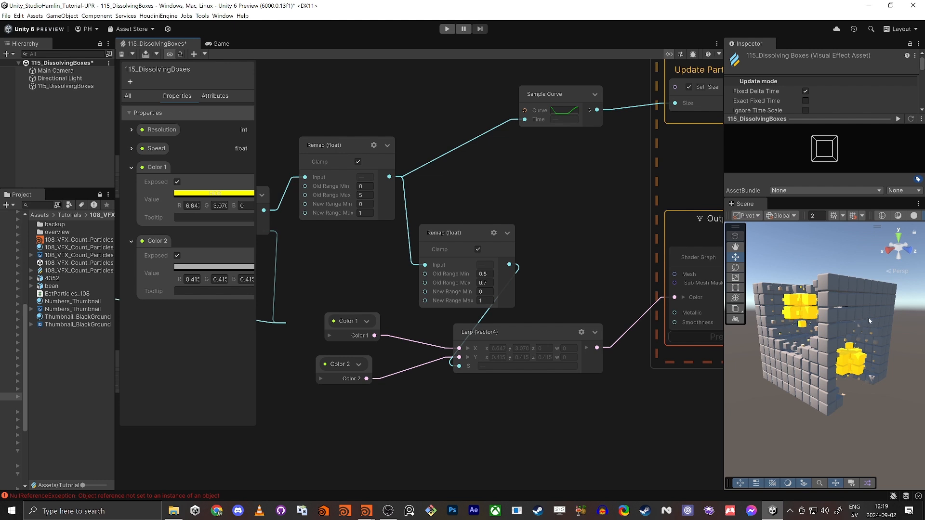
pyautogui.keyDown('alt'); pyautogui.moveTo(806, 316); pyautogui.dragTo(837, 345); pyautogui.keyUp('alt')
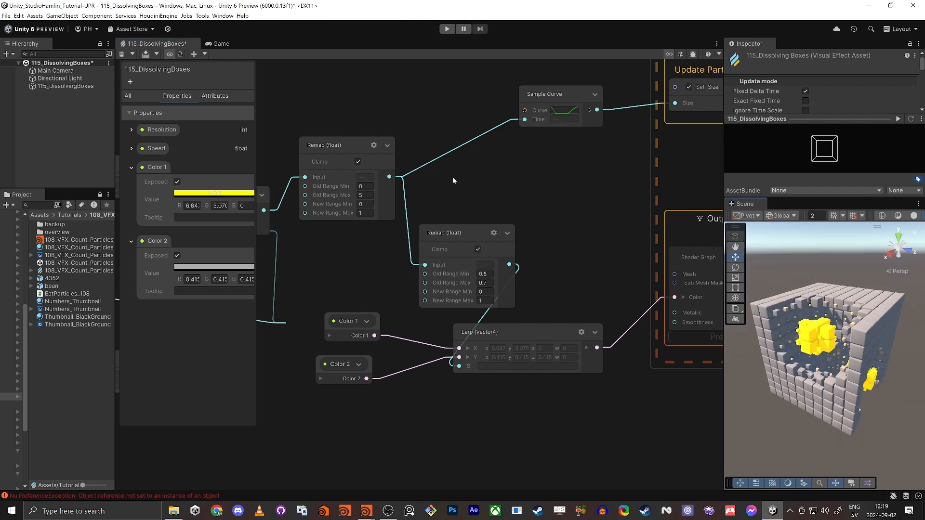
# - Change Color 1 to an orange HDR color of RGB 217, 57, 0 with an intensity of 1.8
pyautogui.moveTo(469, 190); pyautogui.dragTo(463, 219, button='middle')
pyautogui.click(216, 193)
pyautogui.moveTo(320, 239); pyautogui.dragTo(327, 256)
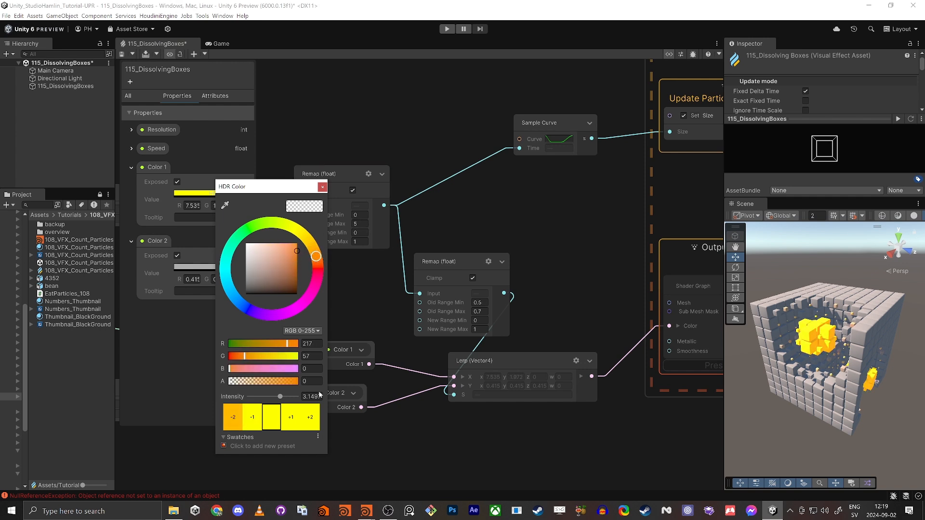
pyautogui.moveTo(282, 396); pyautogui.dragTo(278, 399)
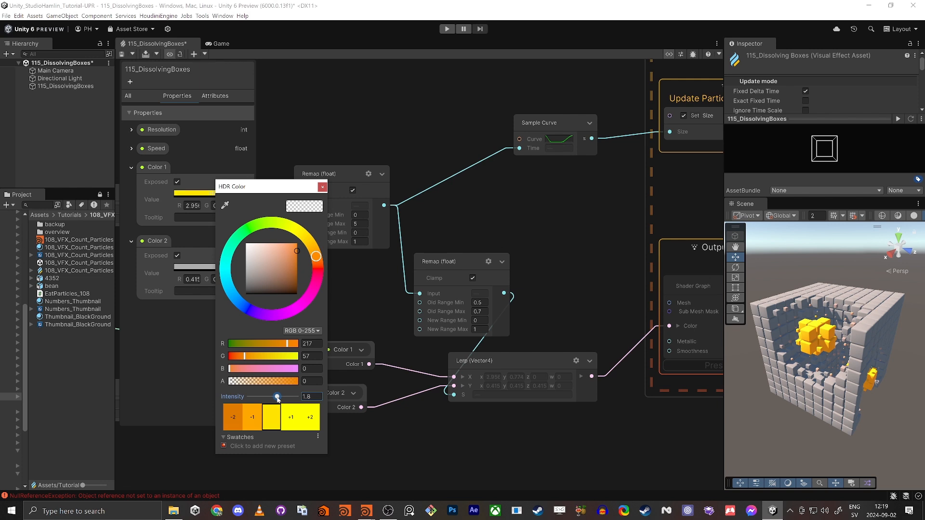
pyautogui.click(322, 188)
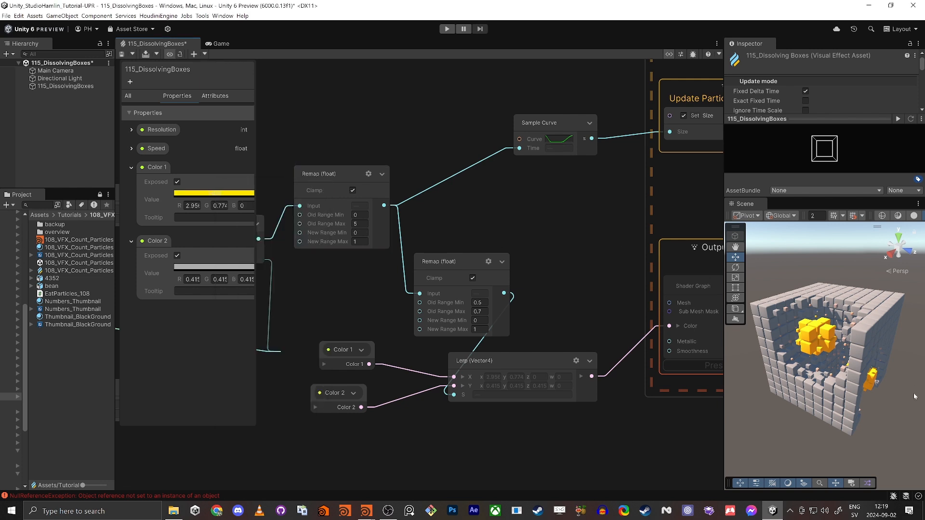
# - Darken Color 2 to a neutral grey of RGB 47, 47, 47 with an HDR intensity of 0
pyautogui.click(216, 268)
pyautogui.moveTo(245, 316); pyautogui.dragTo(238, 331)
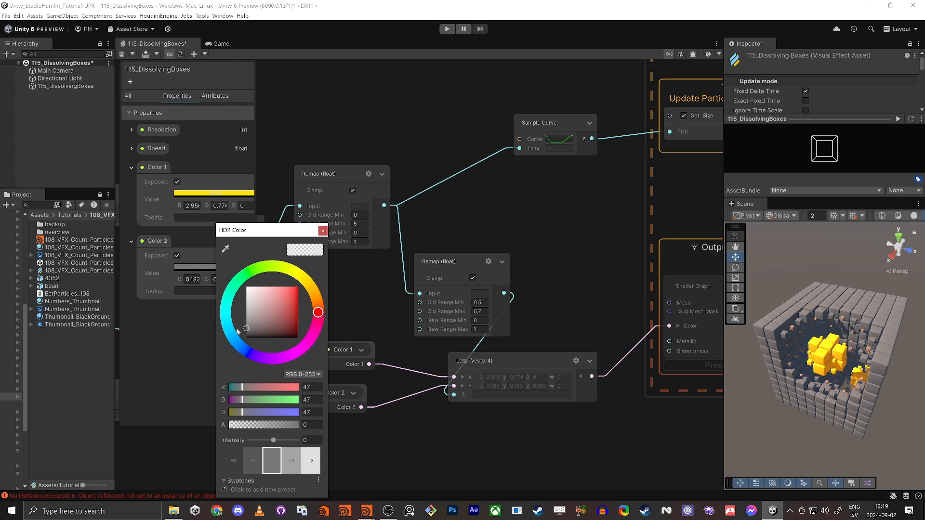
pyautogui.click(309, 232)
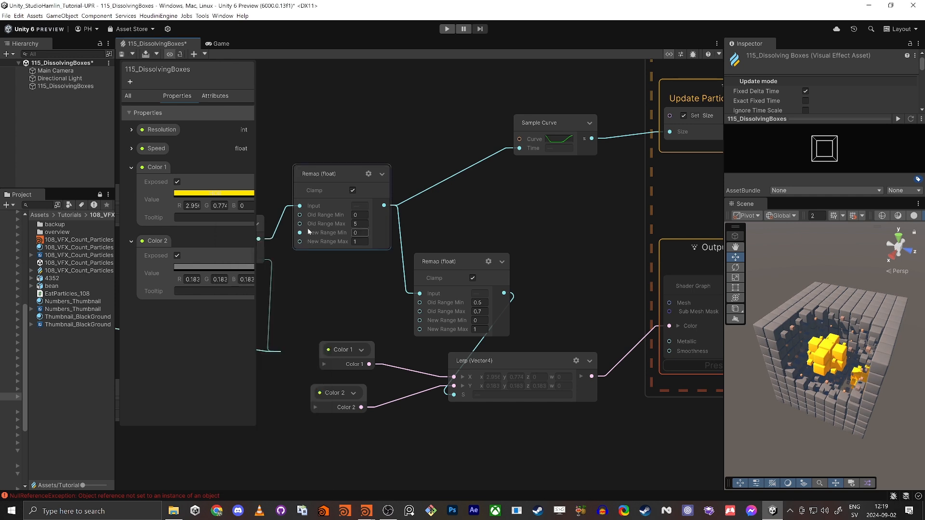
pyautogui.click(224, 194)
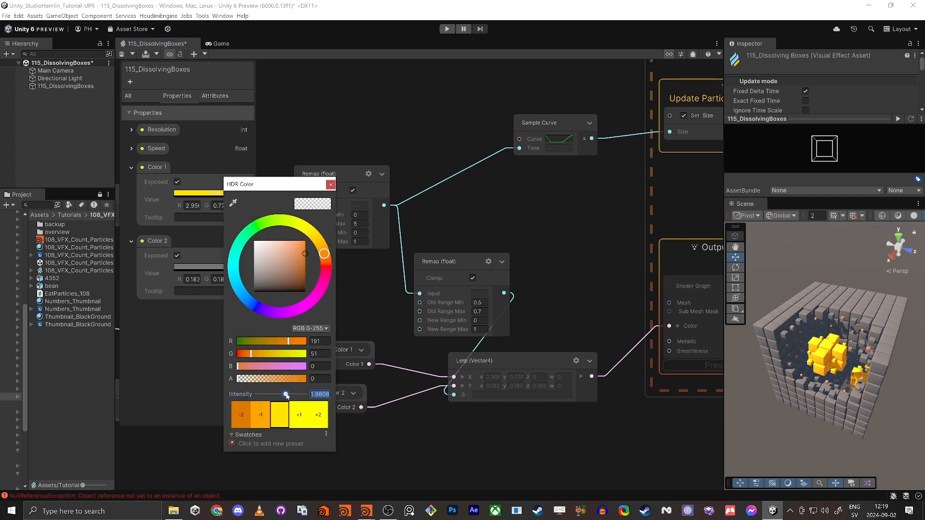
pyautogui.click(331, 185)
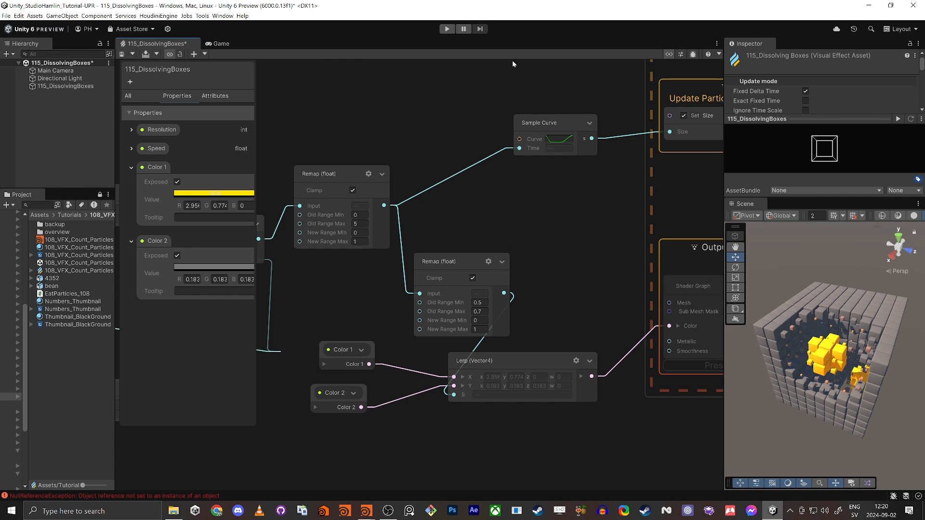
# - Raise the Speed property of the 115_DissolvingBoxes scene object to 1.27
pyautogui.moveTo(503, 110); pyautogui.dragTo(491, 197, button='middle')
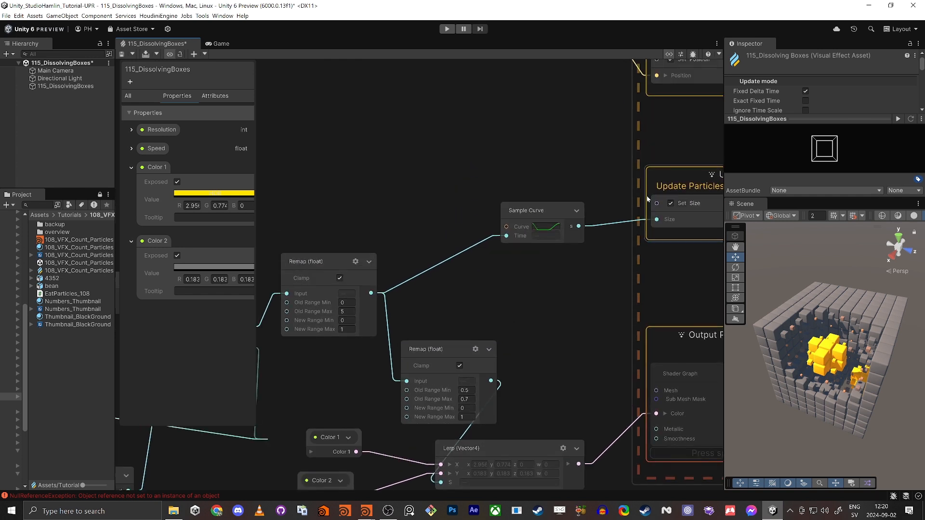
pyautogui.click(46, 86)
pyautogui.scroll(-10, 821, 179)
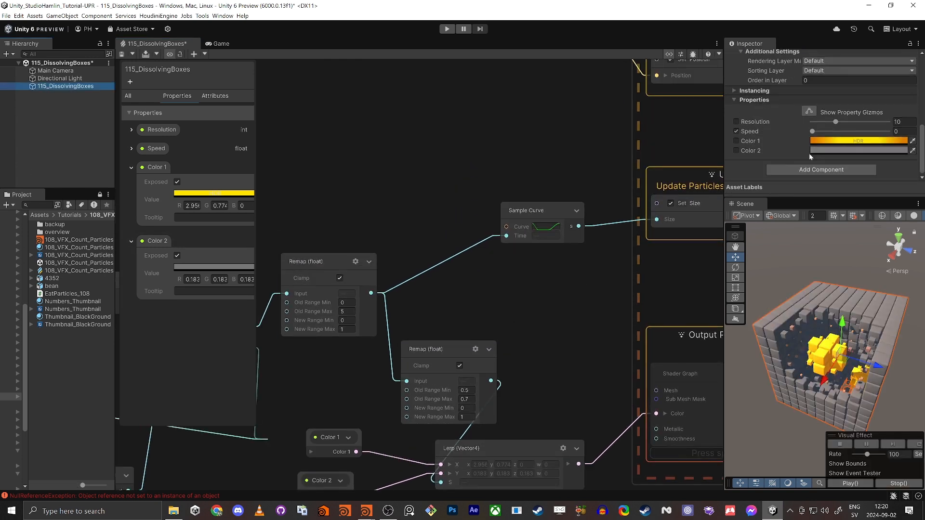
pyautogui.moveTo(812, 132); pyautogui.dragTo(834, 139)
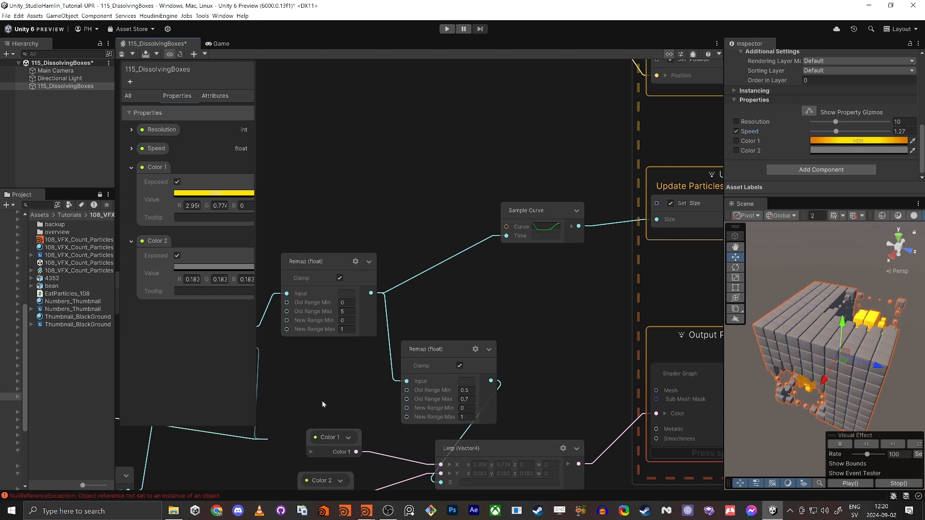
# - Set Old Range Max of the first Remap node to 7.2
pyautogui.moveTo(314, 375); pyautogui.dragTo(365, 362, button='middle')
pyautogui.moveTo(355, 298); pyautogui.dragTo(363, 301)
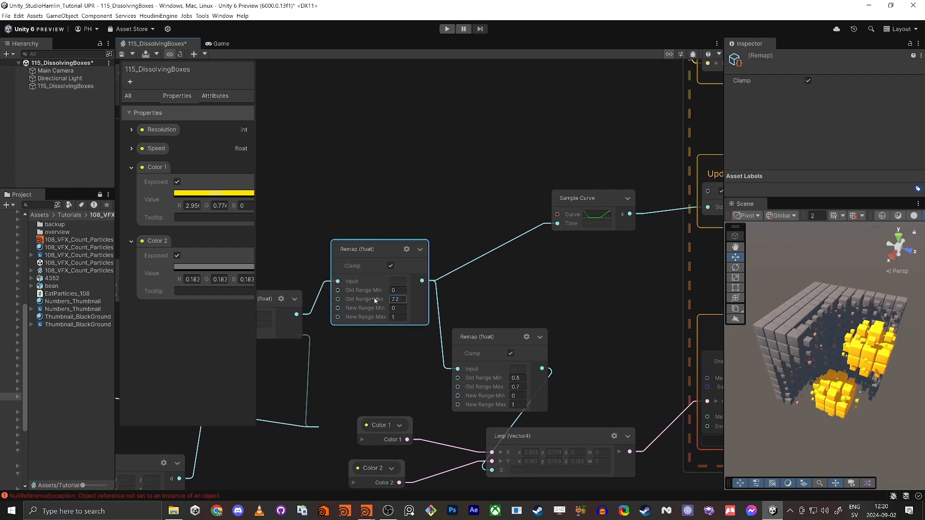
pyautogui.keyDown('alt'); pyautogui.moveTo(778, 391); pyautogui.dragTo(762, 318); pyautogui.keyUp('alt')
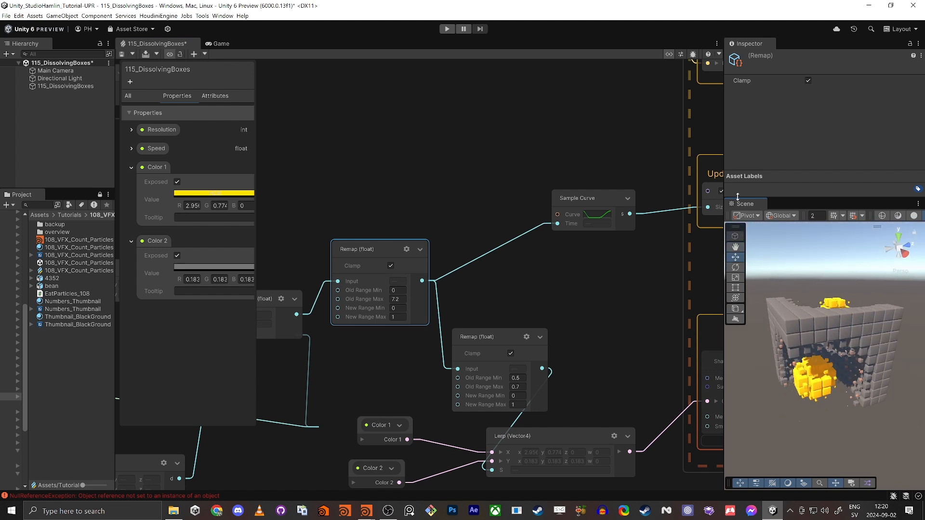
# - Dock the Scene view beside the VFX graph, save the graph, and view the dissolving boxes in the large Scene view
pyautogui.moveTo(746, 204); pyautogui.dragTo(131, 46)
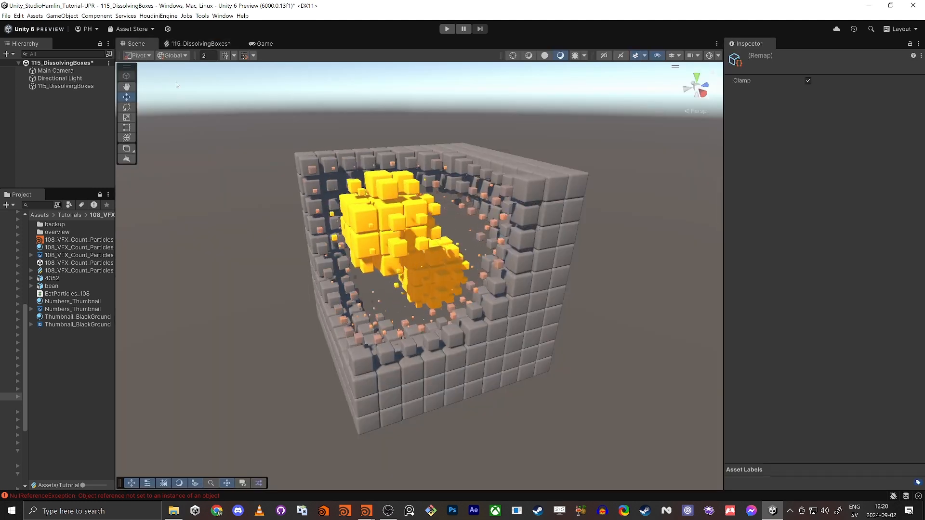
pyautogui.click(210, 42)
pyautogui.scroll(-5, 353, 178)
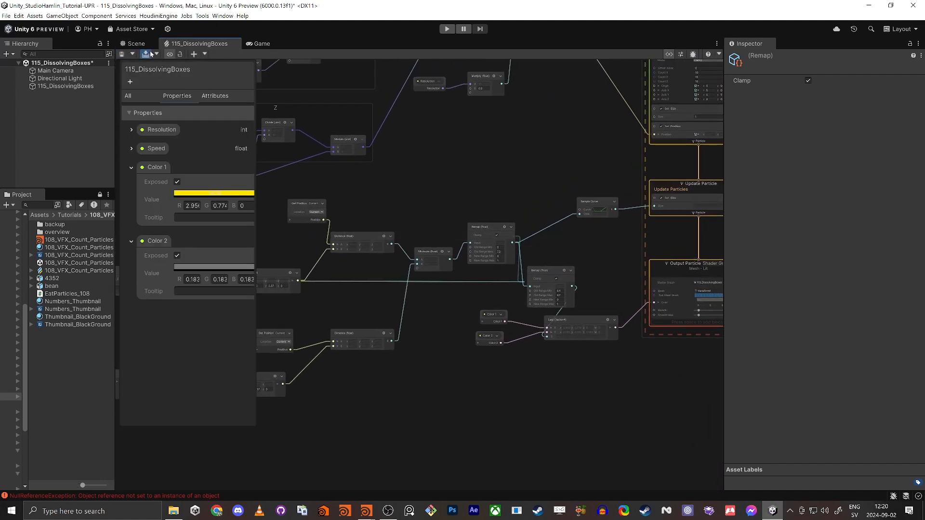
pyautogui.click(137, 44)
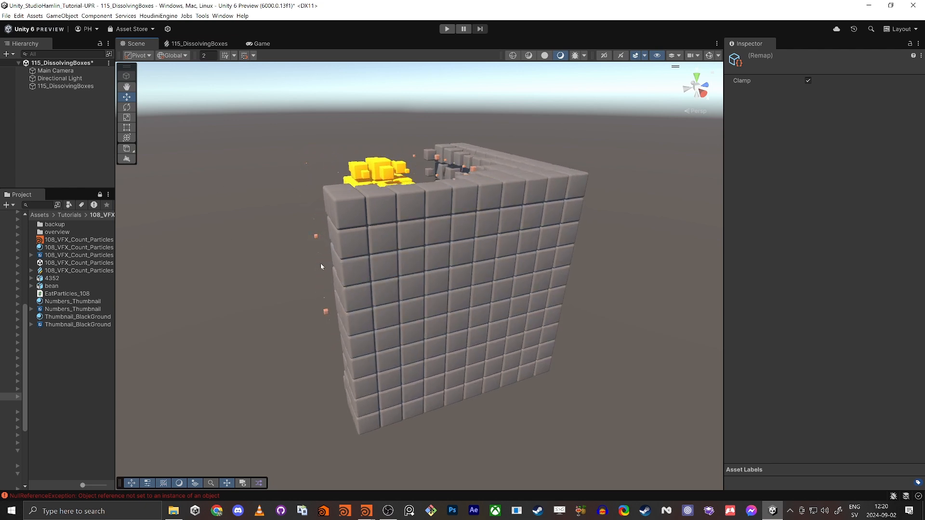
pyautogui.keyDown('alt'); pyautogui.moveTo(345, 304); pyautogui.dragTo(614, 298); pyautogui.keyUp('alt')
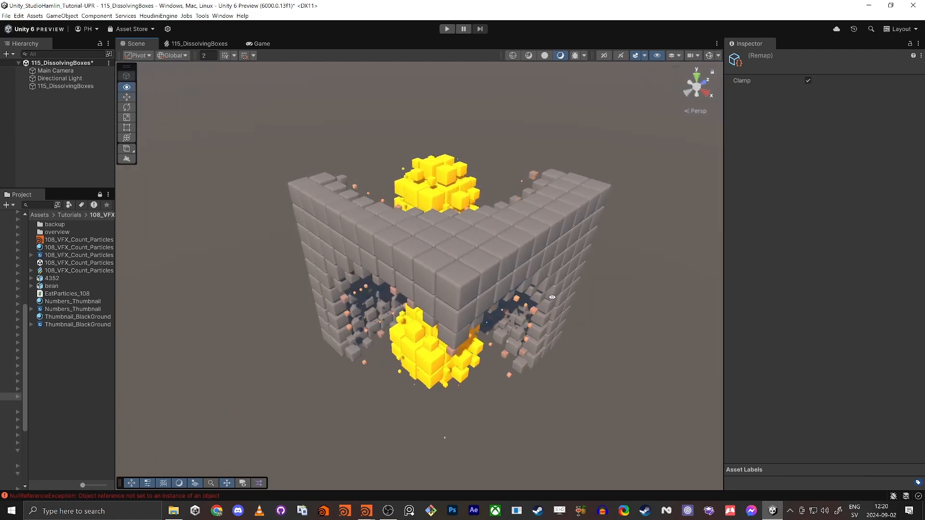
# - Align the Main Camera with an angled, slightly zoomed-out Scene view of the cube and show the Game view
pyautogui.click(54, 71)
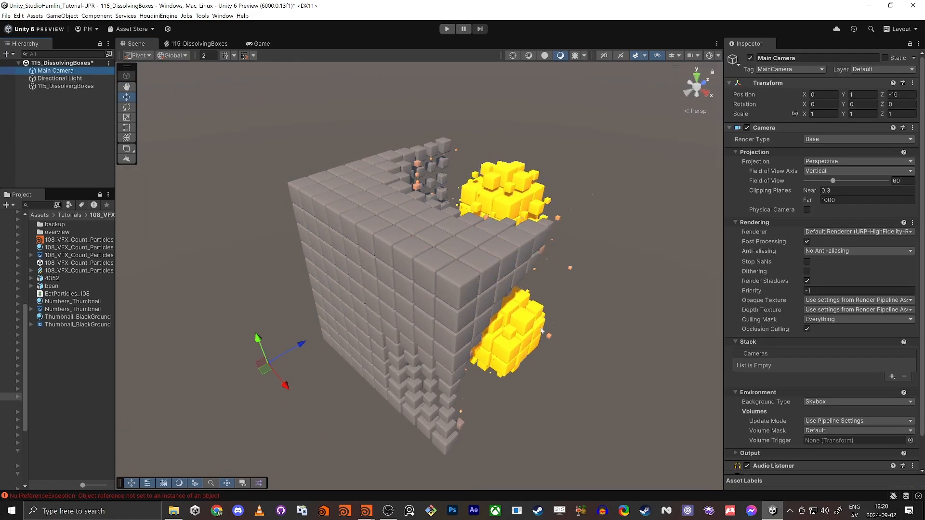
pyautogui.scroll(-5, 478, 342)
pyautogui.keyDown('alt'); pyautogui.moveTo(478, 343); pyautogui.dragTo(449, 357); pyautogui.keyUp('alt')
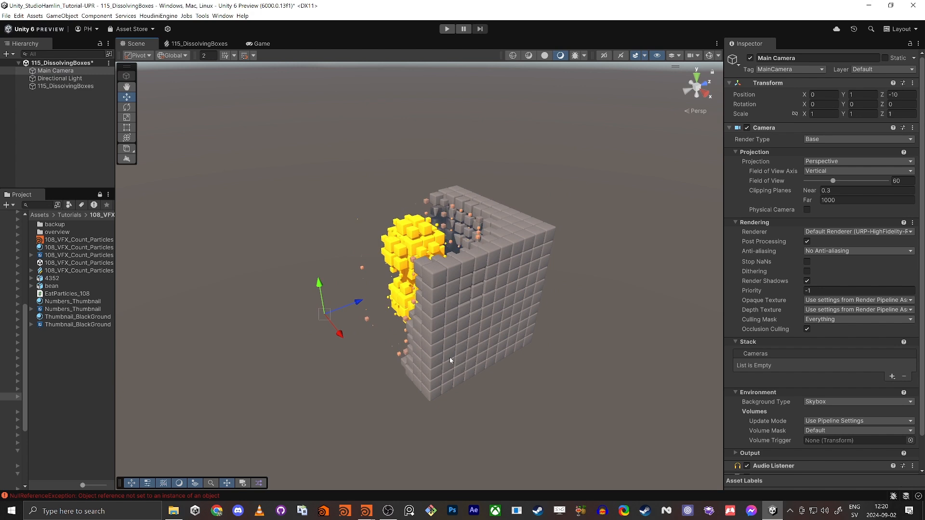
pyautogui.hotkey('ctrl', 'shift', 'f')
pyautogui.click(260, 47)
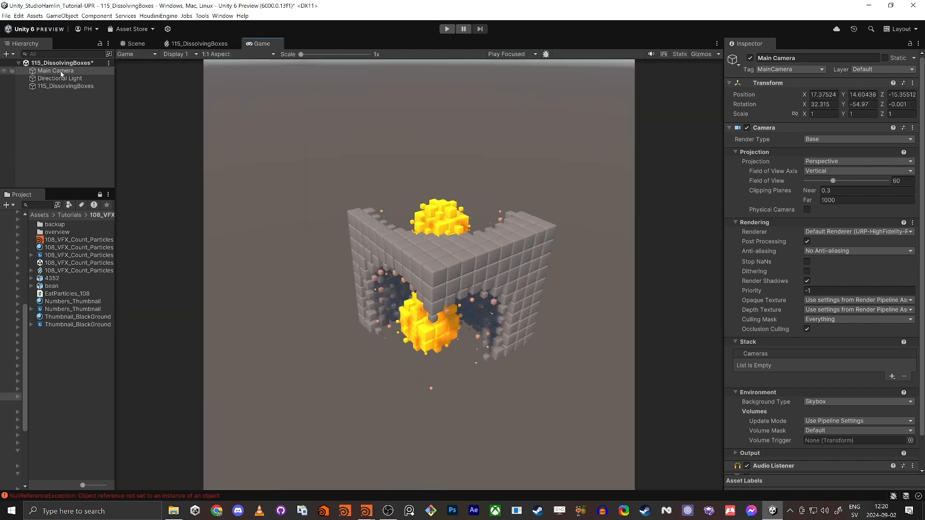
# - Set the Main Camera's field of view to 43 and its X position to 19.34 to frame the cube
pyautogui.moveTo(833, 181); pyautogui.dragTo(825, 182)
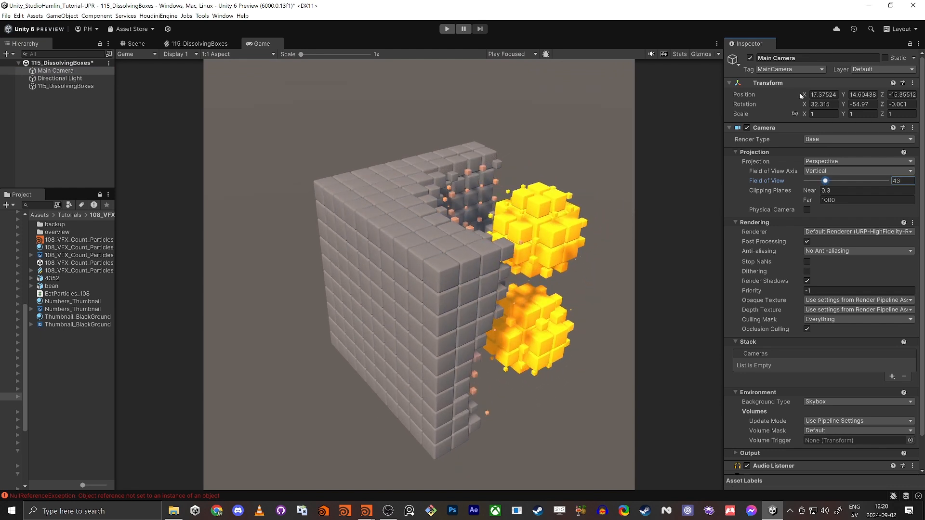
pyautogui.moveTo(801, 96); pyautogui.dragTo(839, 100)
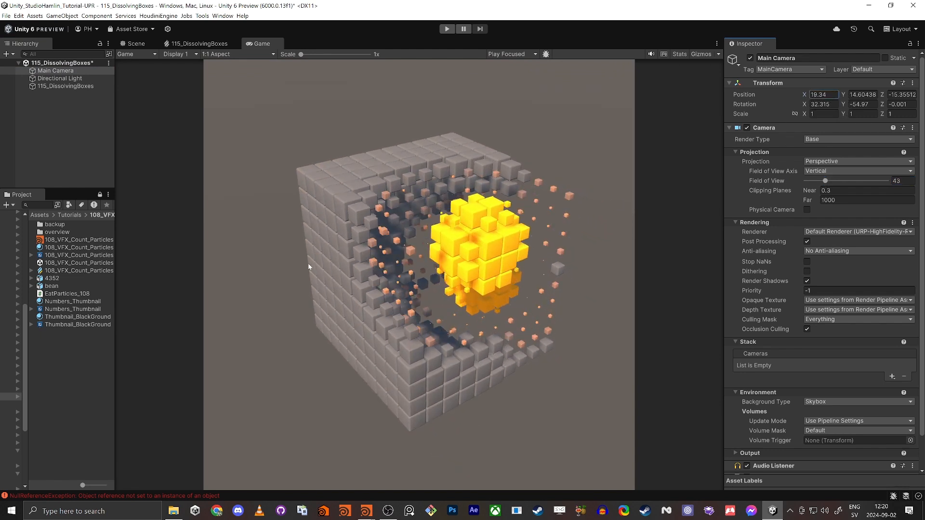
# - Add a Global Volume object to the scene
pyautogui.click(45, 134)
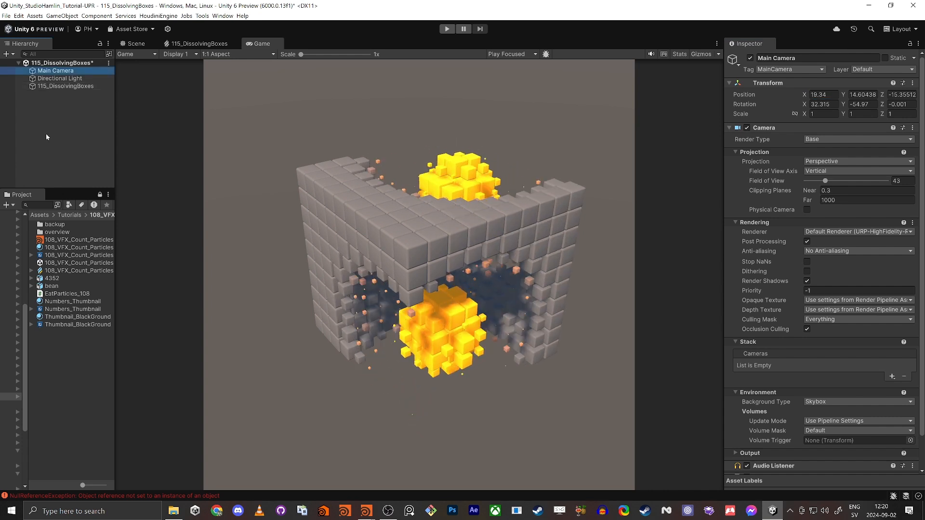
pyautogui.rightClick(46, 135)
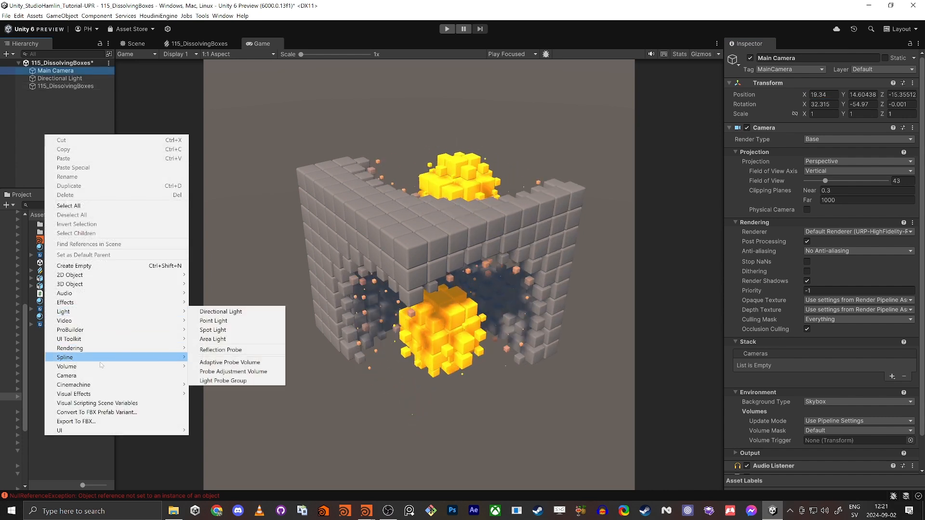
pyautogui.moveTo(145, 367)
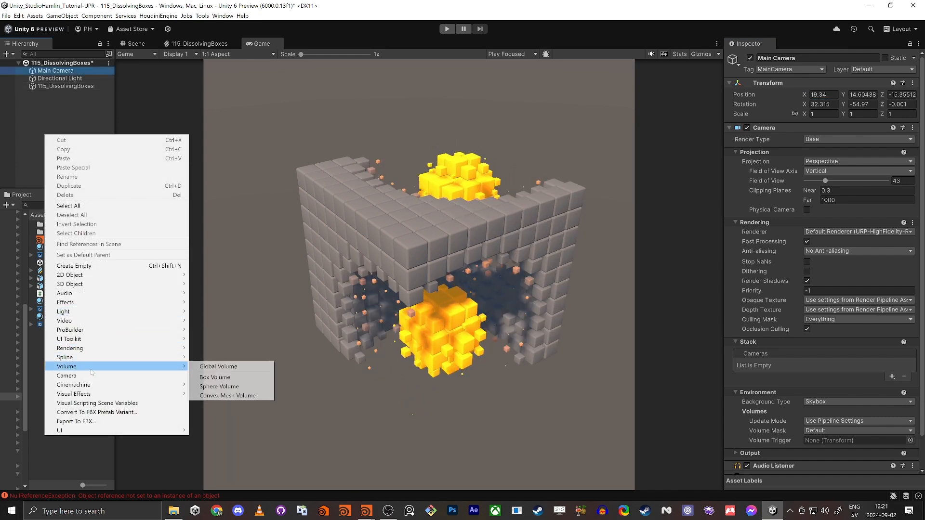
pyautogui.click(228, 367)
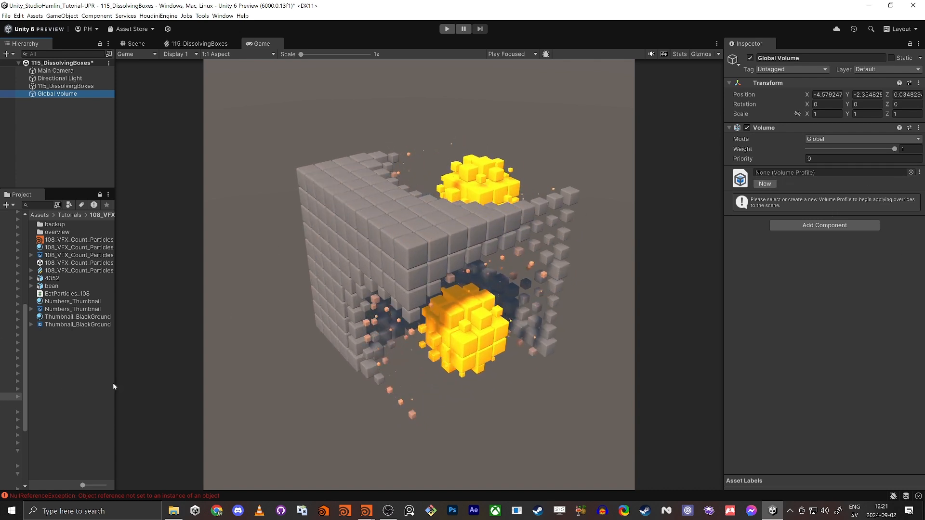
# - Widen the Hierarchy and Project areas, including the folder tree, and open the 115_DissolvingBoxes asset folder
pyautogui.moveTo(116, 382); pyautogui.dragTo(212, 382)
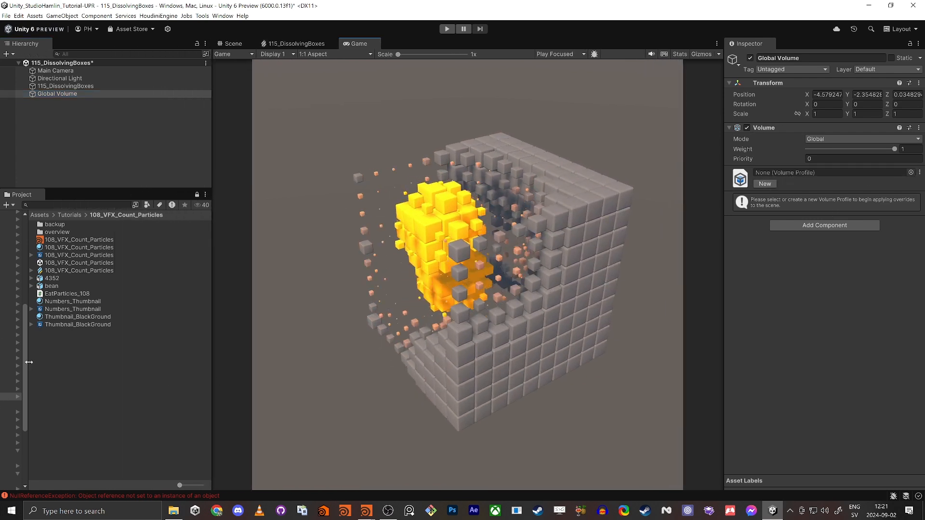
pyautogui.moveTo(29, 362); pyautogui.dragTo(100, 381)
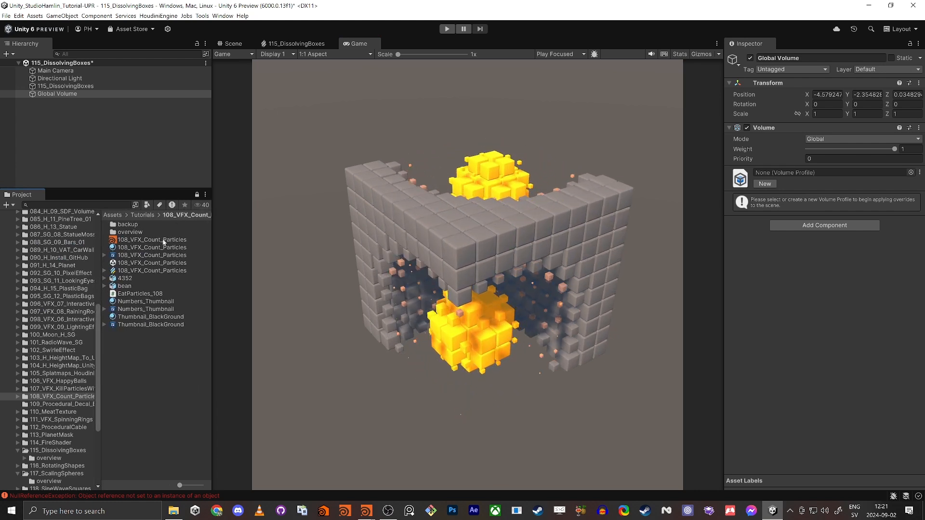
pyautogui.click(53, 451)
pyautogui.click(105, 232)
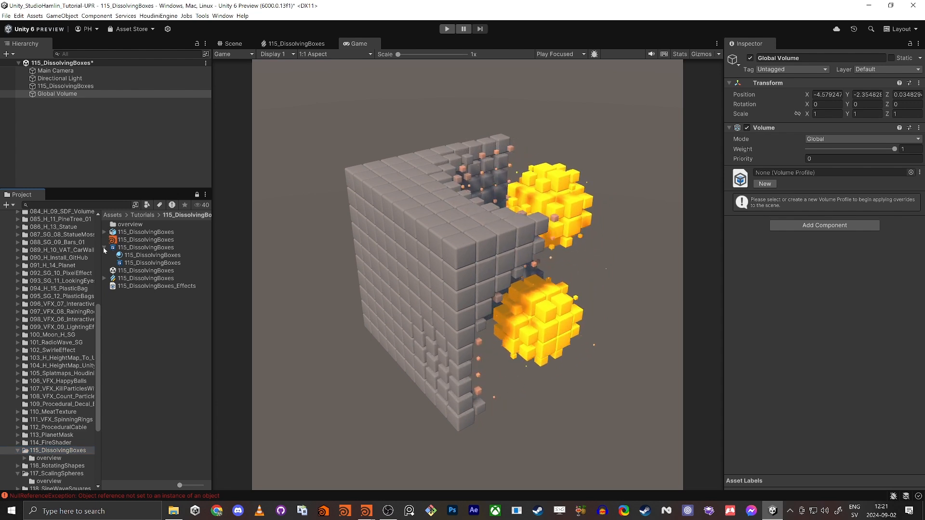
# - Delete the existing 115_DissolvingBoxes_Effects volume profile from the 115_DissolvingBoxes folder
pyautogui.click(138, 271)
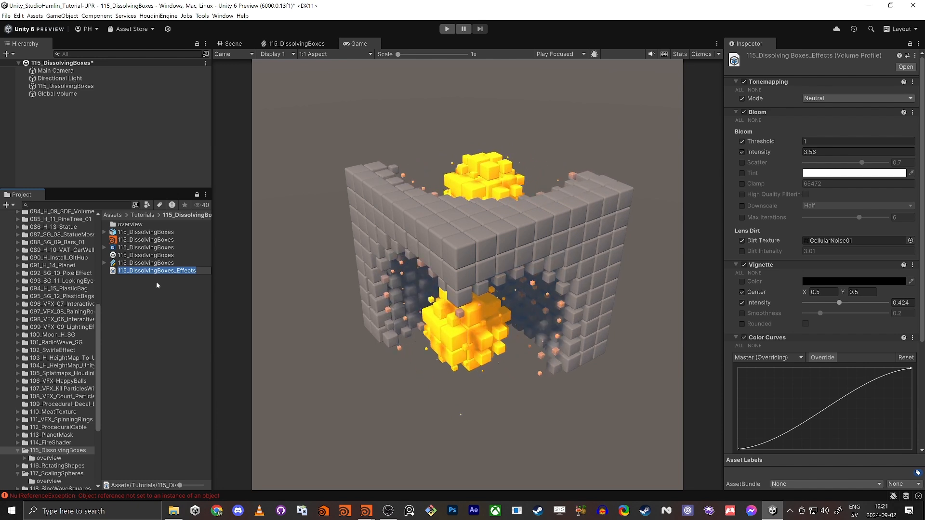
pyautogui.click(133, 283)
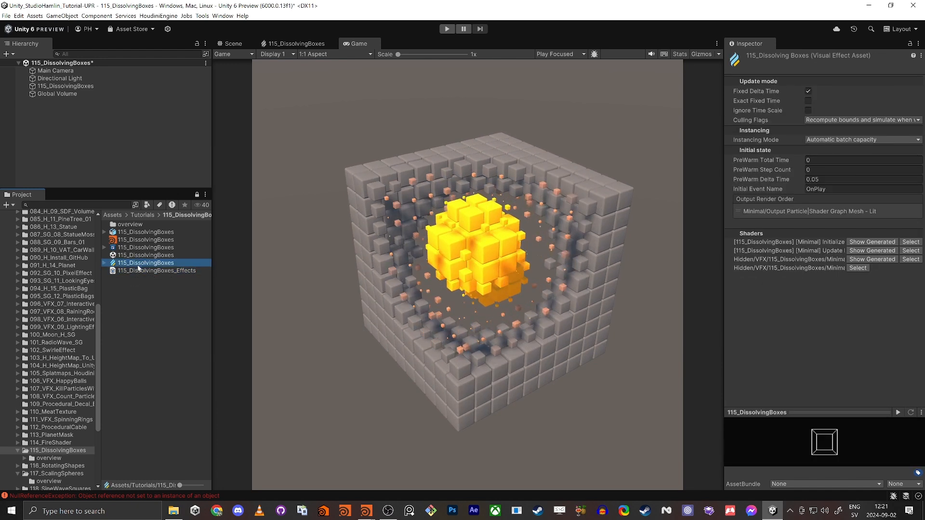
pyautogui.press('Delete')
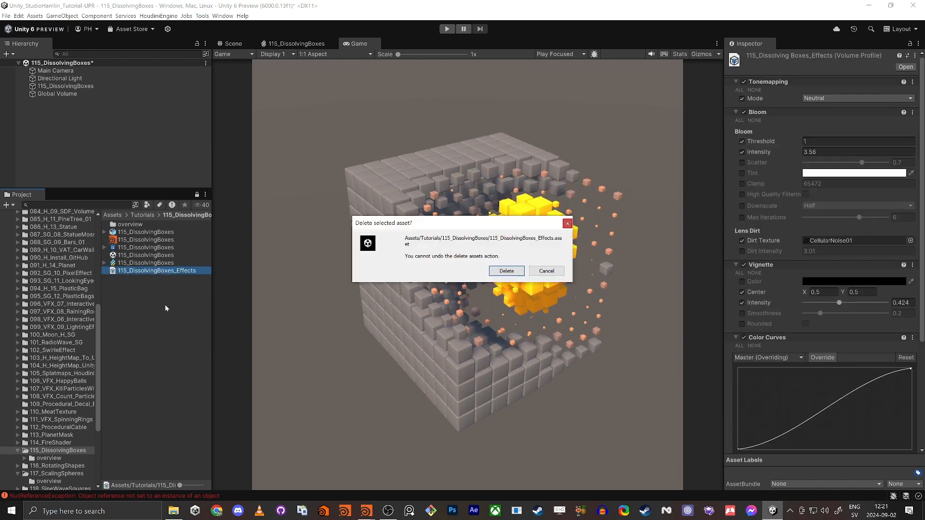
pyautogui.click(506, 273)
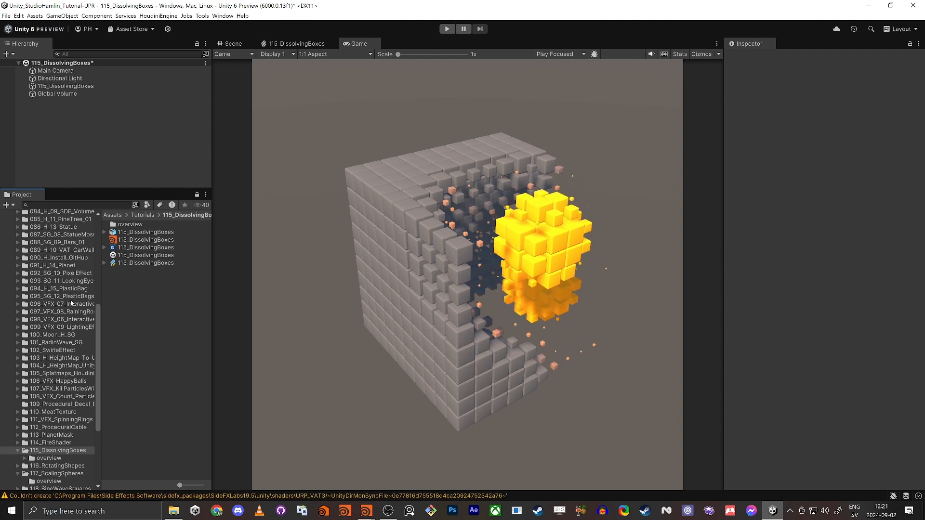
# - Create a new Volume Profile named 115_DissolvingBoxes_Effects in the 115_DissolvingBoxes folder
pyautogui.rightClick(141, 318)
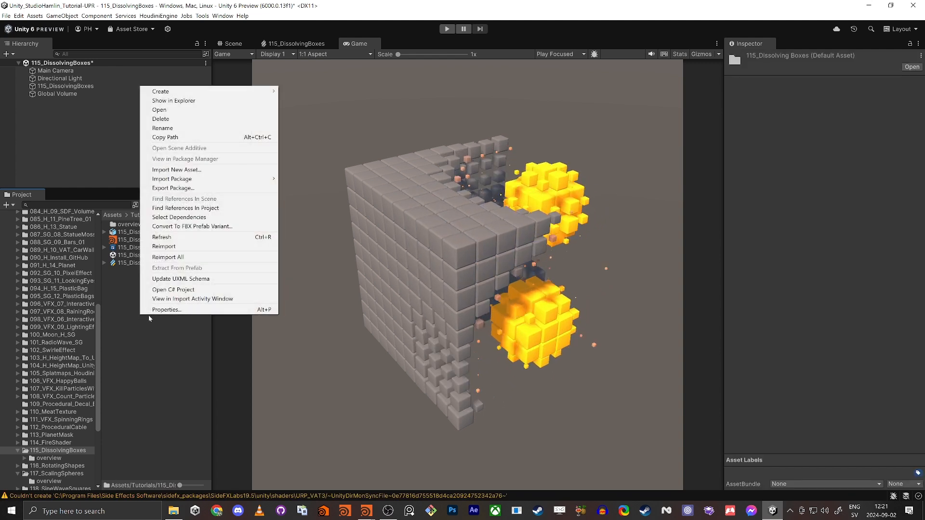
pyautogui.moveTo(224, 96)
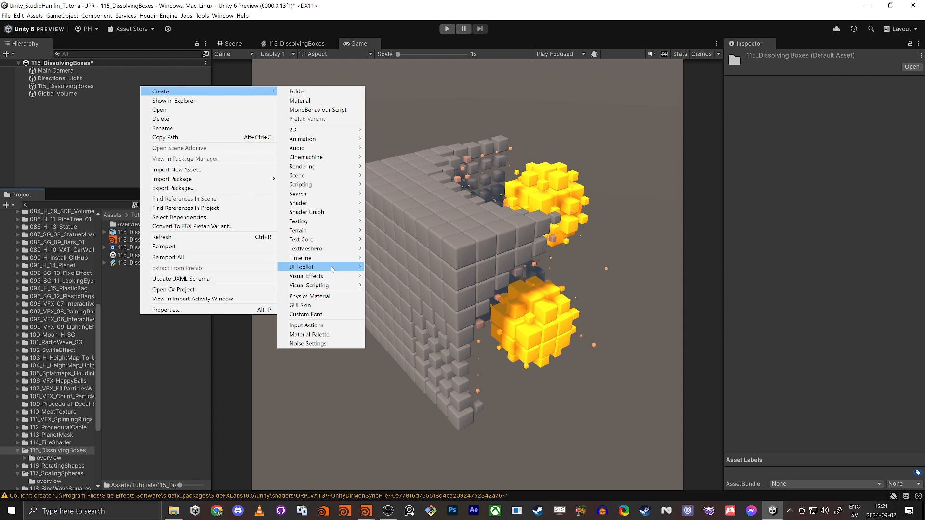
pyautogui.moveTo(334, 287)
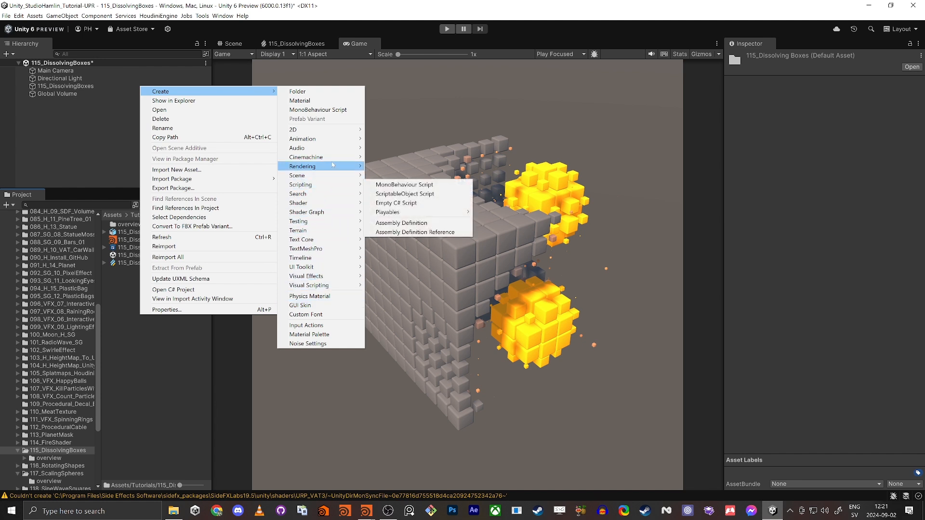
pyautogui.moveTo(337, 166)
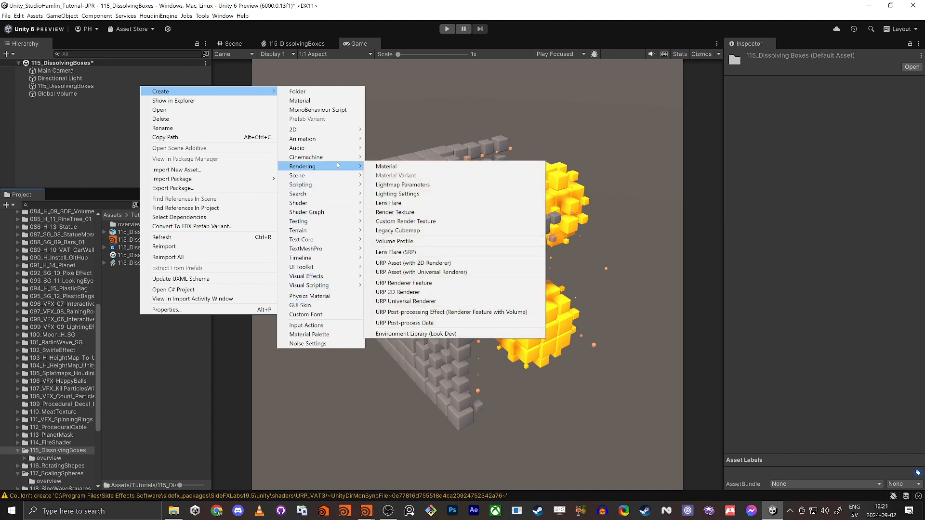
pyautogui.click(418, 245)
pyautogui.write('115_DissolvingBoxes_Effects')
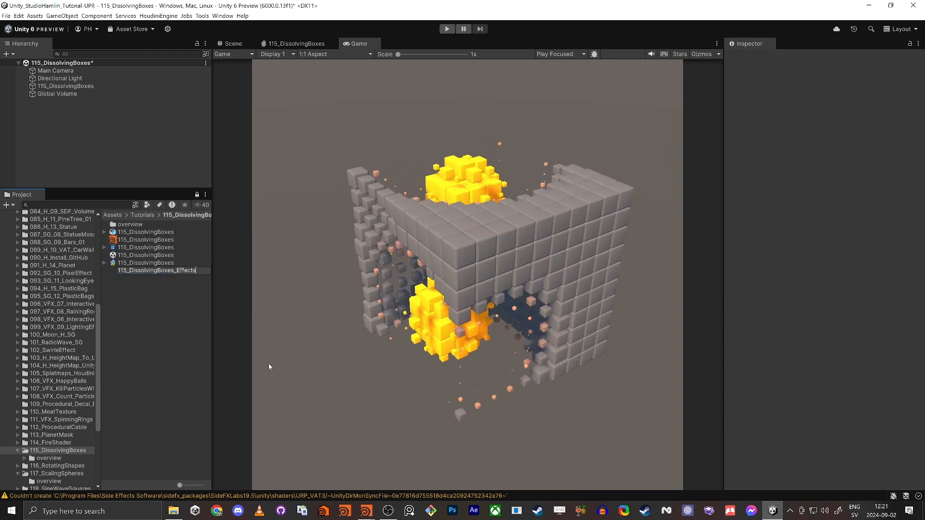
pyautogui.press('Return')
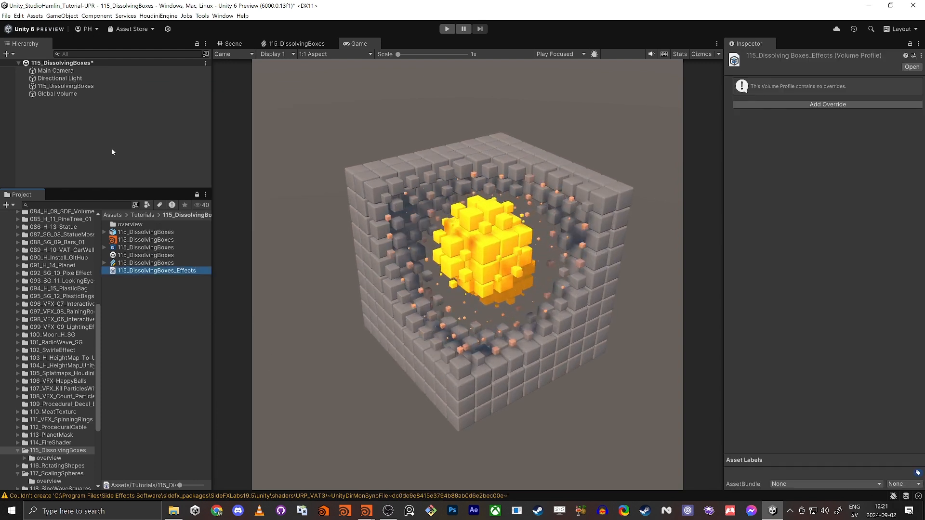
# - Assign the 115_DissolvingBoxes_Effects profile to the Global Volume and add a Bloom override with its Intensity enabled
pyautogui.click(57, 94)
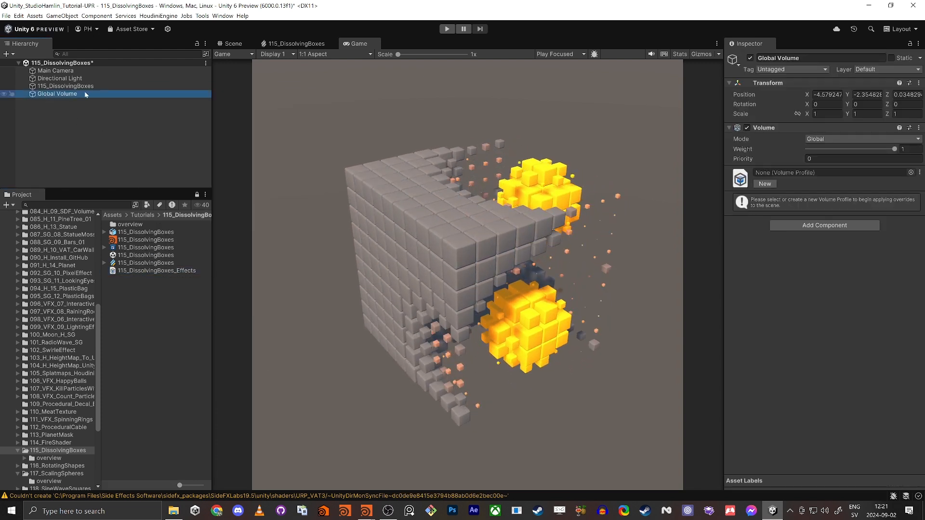
pyautogui.moveTo(138, 271); pyautogui.dragTo(819, 175)
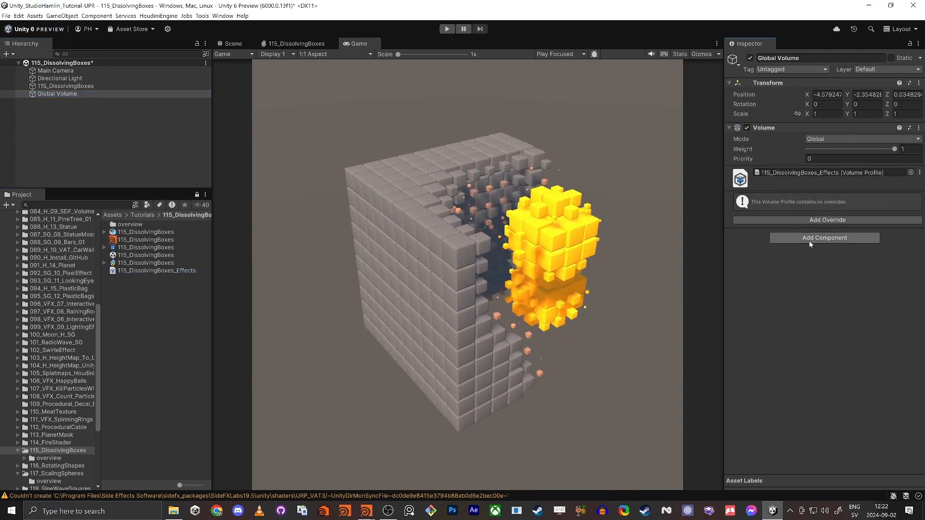
pyautogui.click(832, 222)
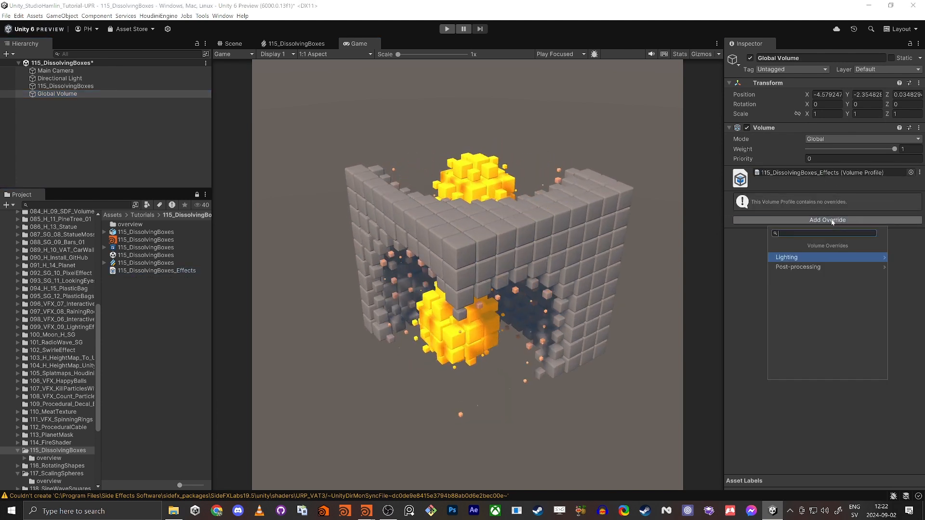
pyautogui.click(808, 268)
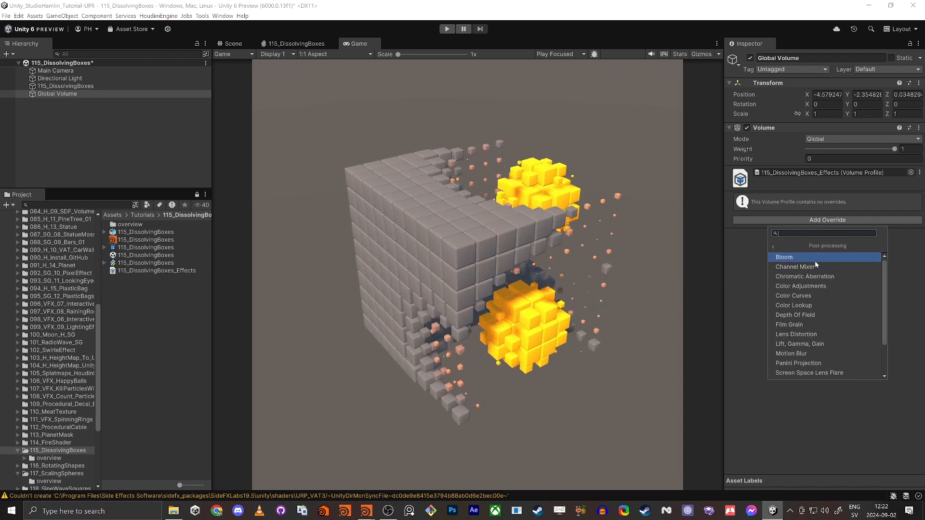
pyautogui.click(817, 257)
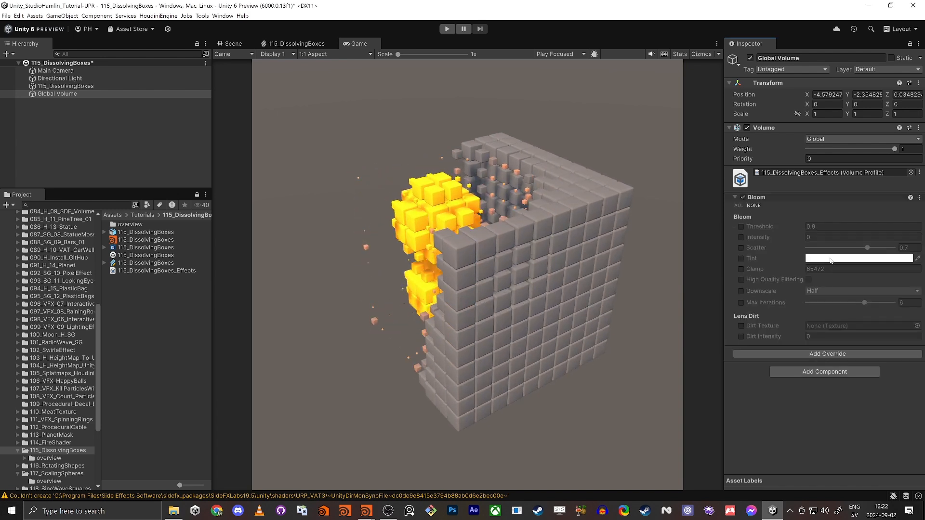
pyautogui.click(741, 237)
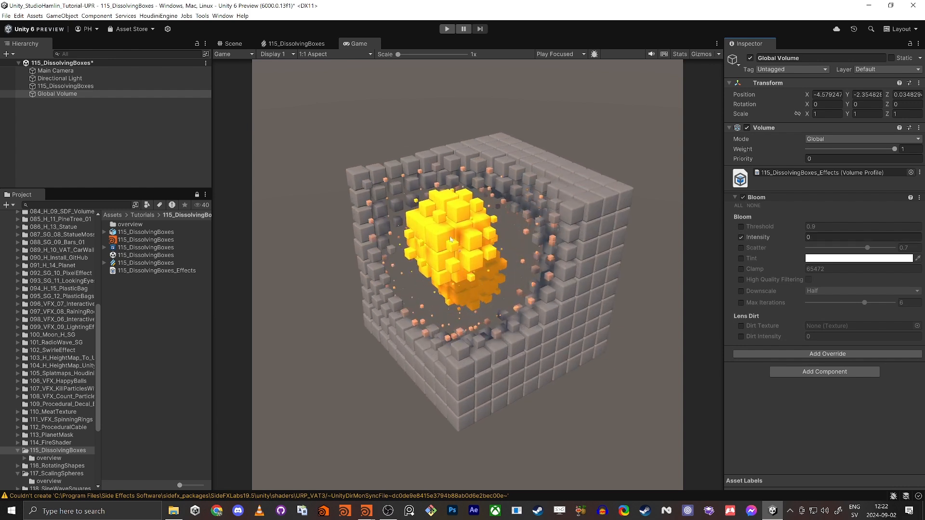
# - Check the HDR intensity of the Color 1 property in the 115_DissolvingBoxes VFX graph
pyautogui.click(297, 44)
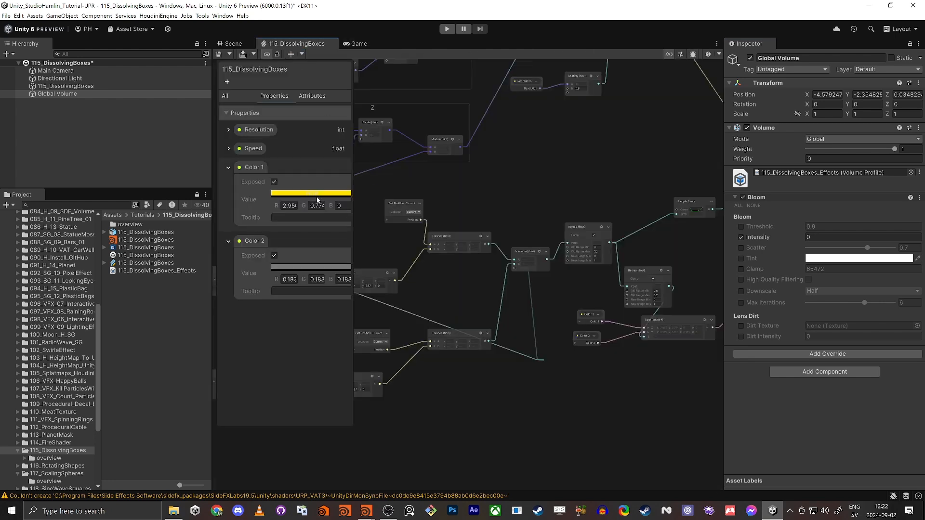
pyautogui.click(317, 194)
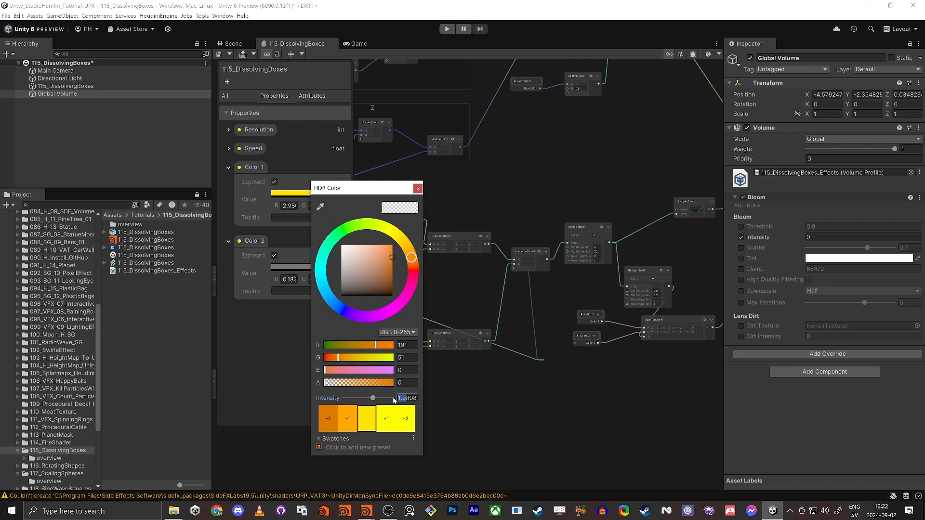
pyautogui.click(419, 188)
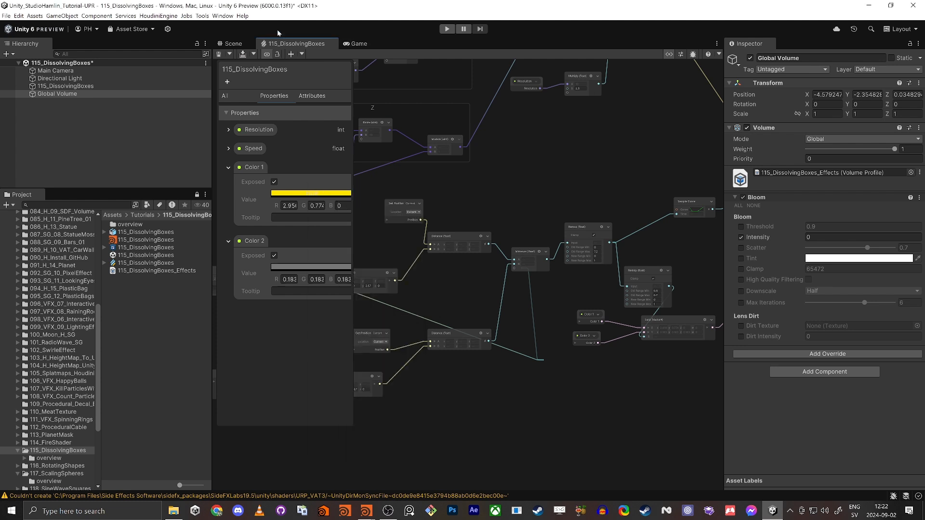
# - Show the Scene view and set the Global Volume's Bloom intensity to 1.43
pyautogui.click(234, 44)
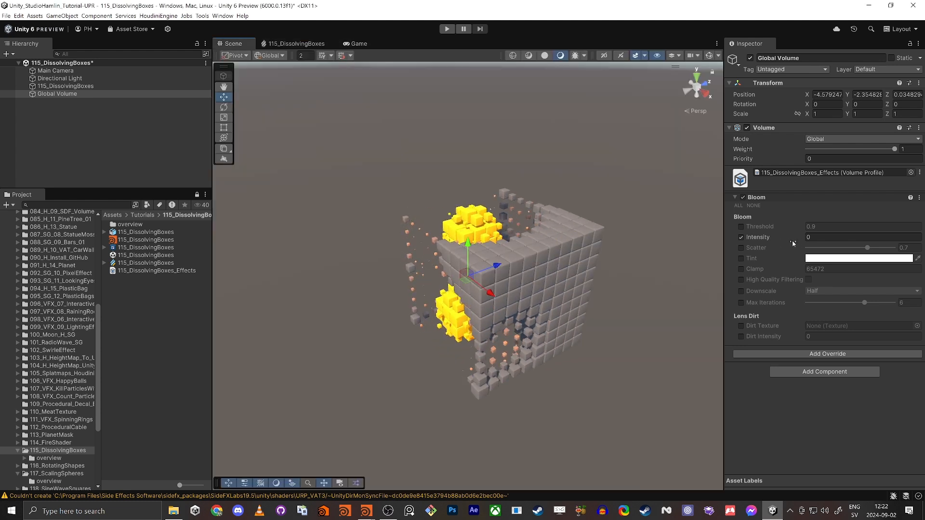
pyautogui.moveTo(766, 238); pyautogui.dragTo(784, 239)
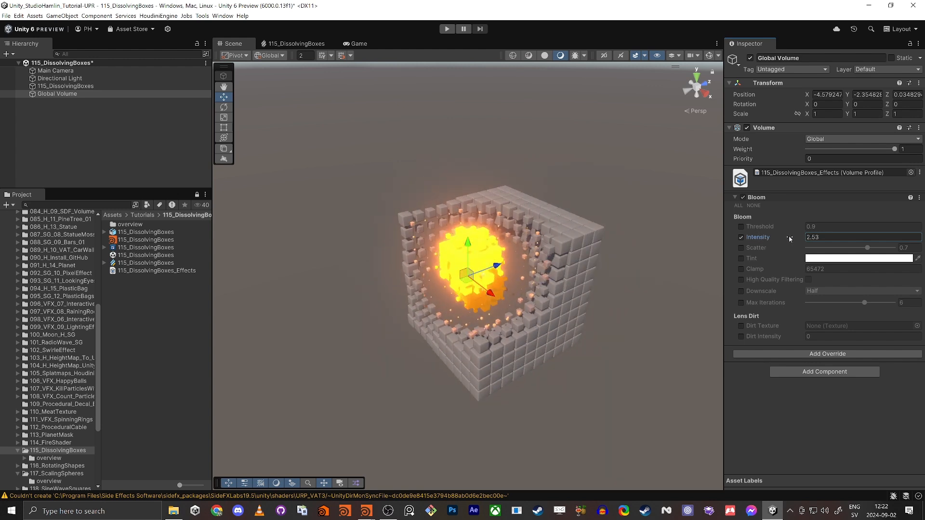
pyautogui.moveTo(784, 236); pyautogui.dragTo(783, 236)
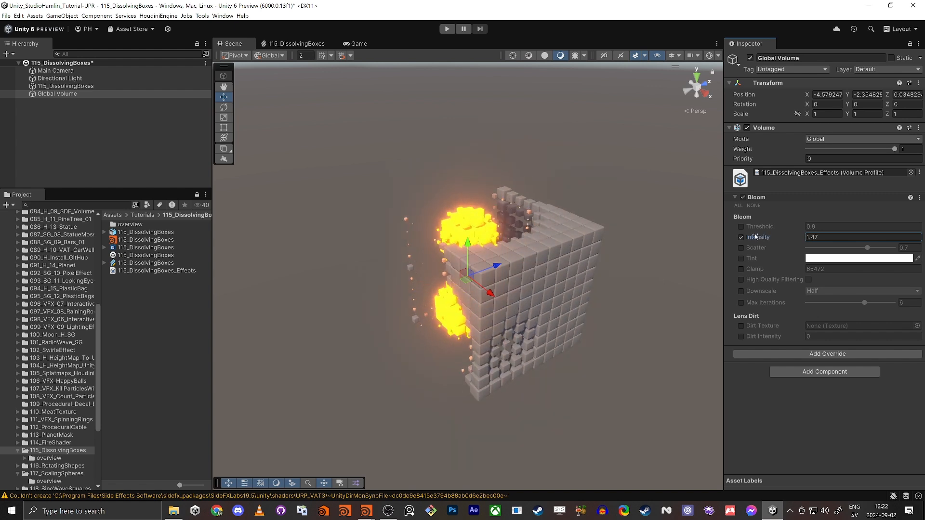
# - Add a Color Adjustments post-processing override to the Global Volume and enable its Contrast setting
pyautogui.click(810, 356)
pyautogui.click(798, 246)
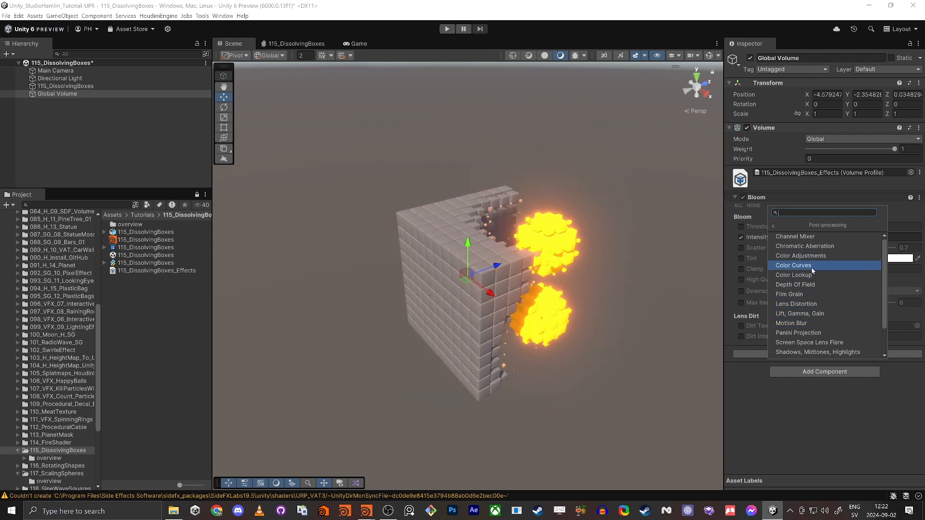
pyautogui.click(817, 257)
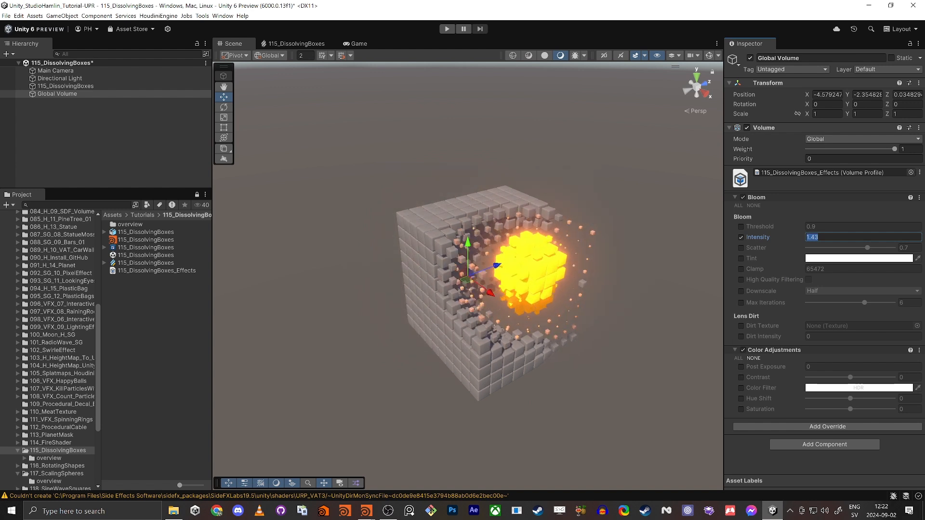
pyautogui.hotkey('alt', 'Tab')
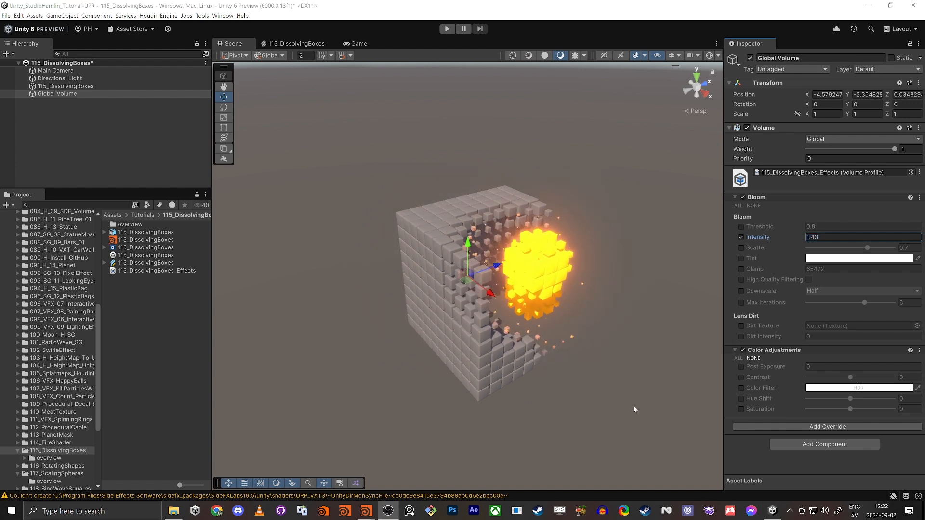
pyautogui.click(634, 409)
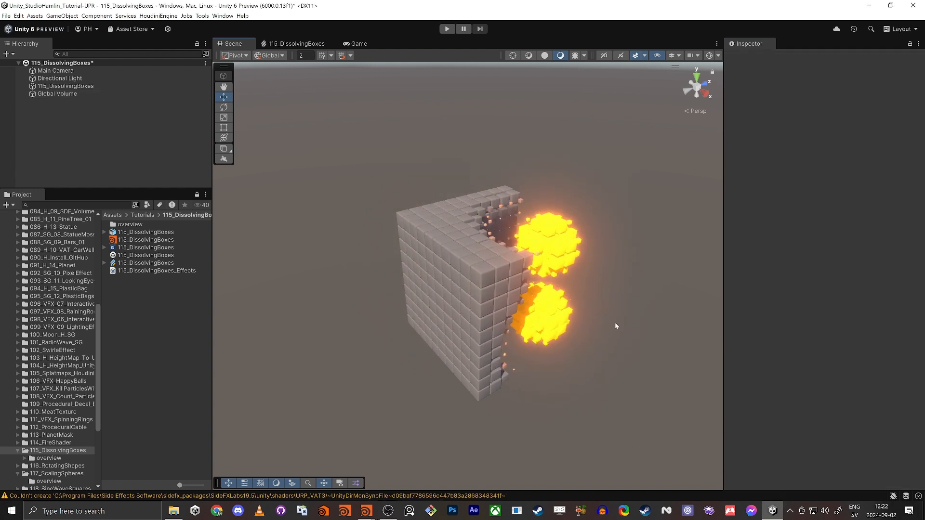
pyautogui.click(54, 94)
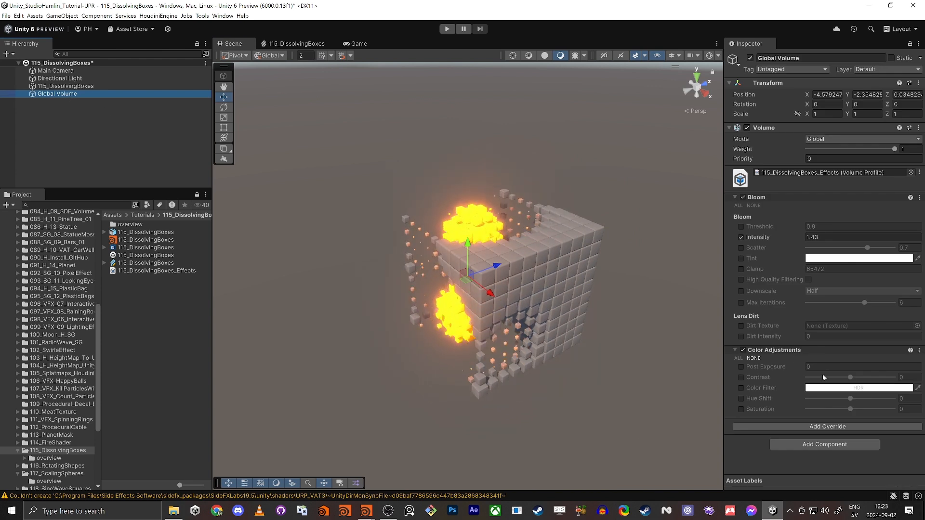
pyautogui.click(741, 377)
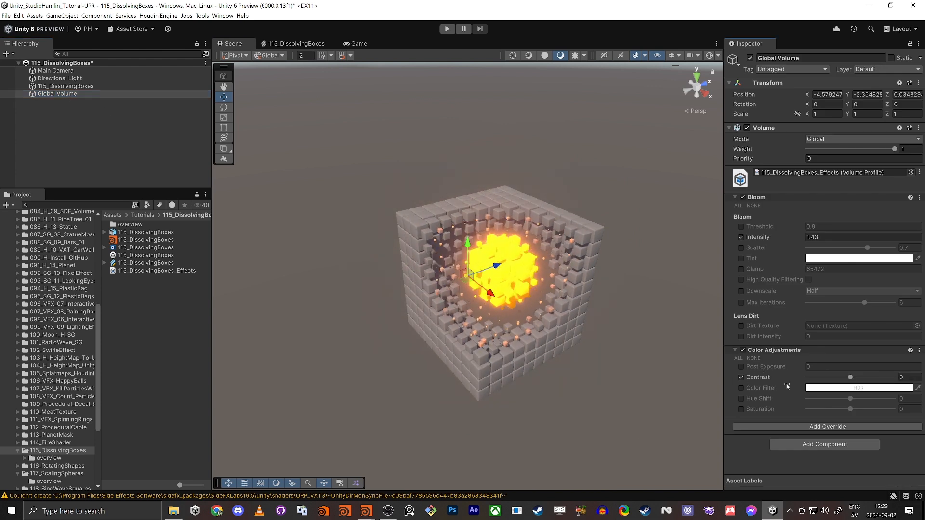
# - Set the Color Adjustments Contrast to 53 and add a Vignette override with Color, Center and Intensity enabled and Intensity at 0.461
pyautogui.moveTo(851, 377); pyautogui.dragTo(870, 380)
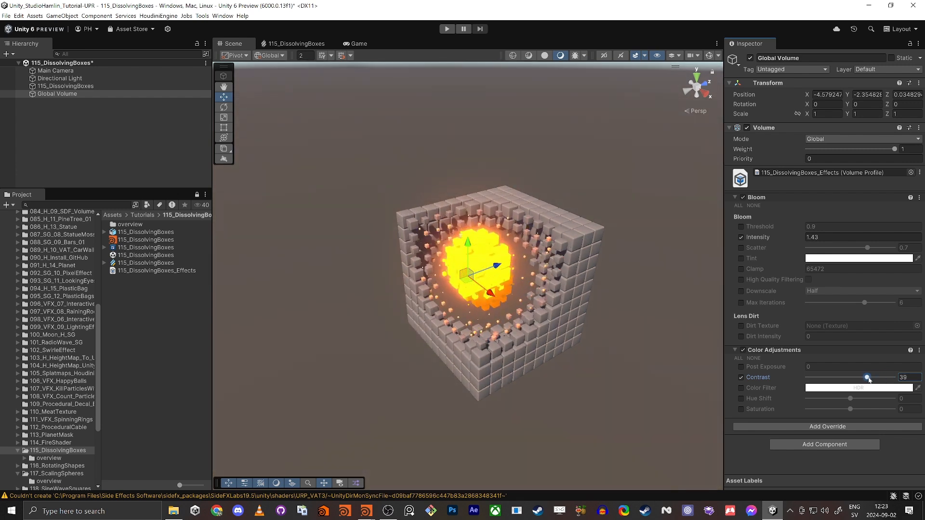
pyautogui.click(824, 427)
pyautogui.click(809, 320)
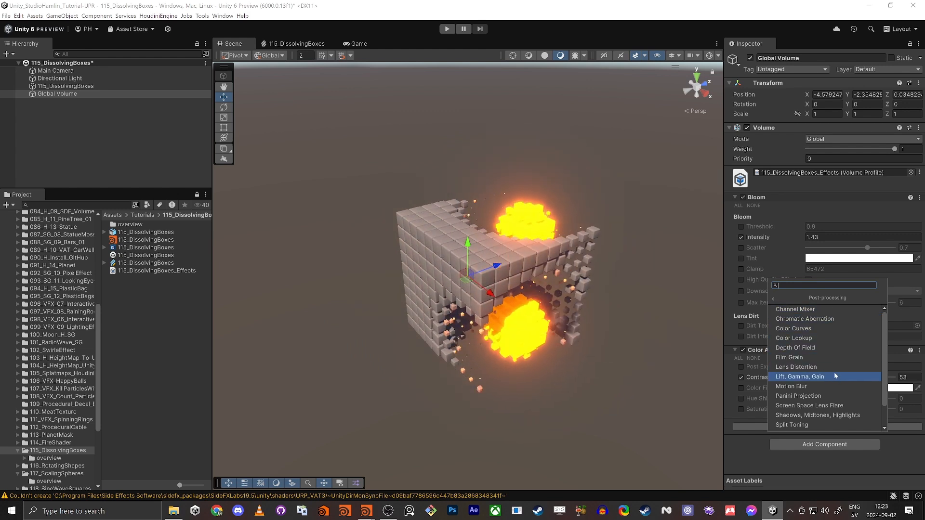
pyautogui.scroll(-1, 831, 424)
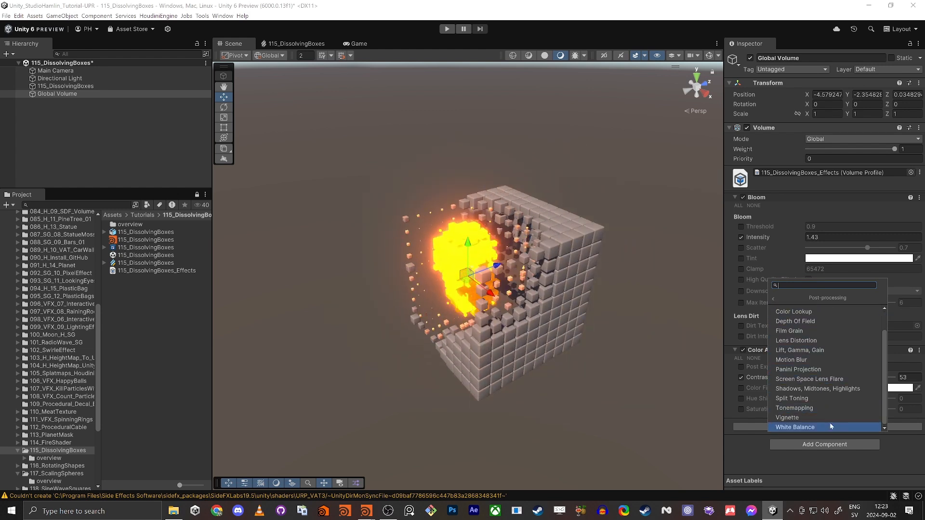
pyautogui.click(804, 418)
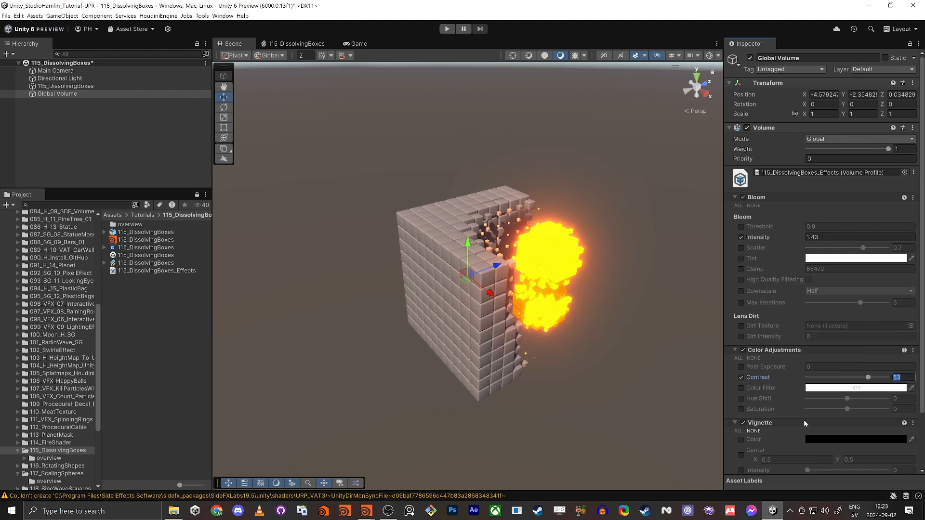
pyautogui.scroll(-3, 756, 415)
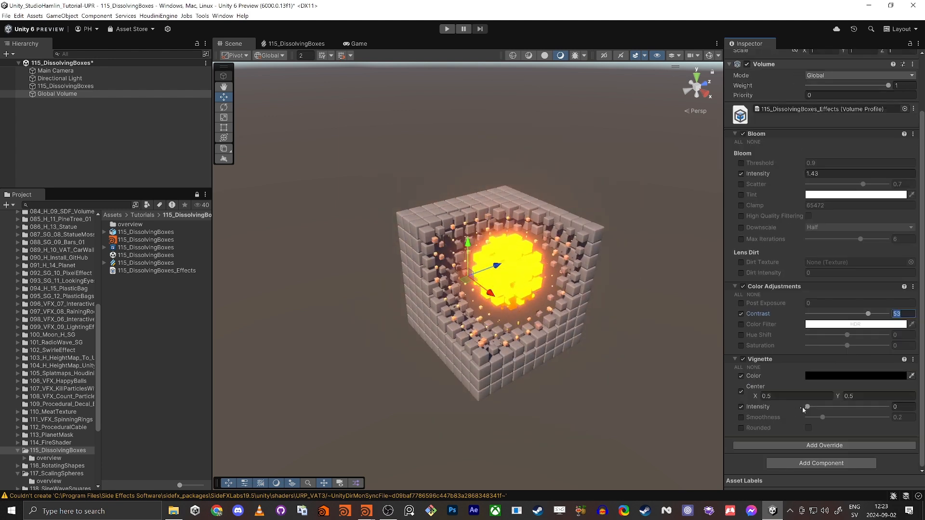
pyautogui.moveTo(806, 407); pyautogui.dragTo(843, 419)
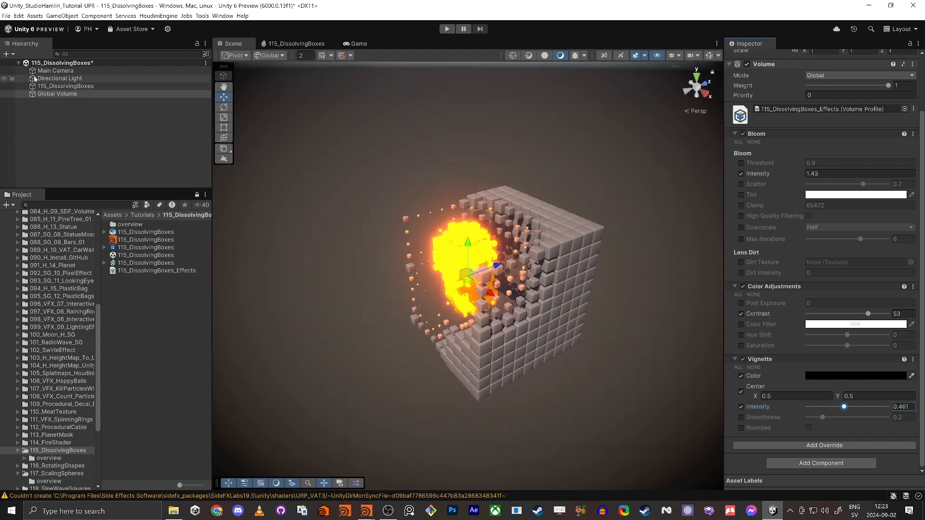
# - Inspect the Main Camera's box edges up close in the Game view and set its anti-aliasing to Fast Approximate Anti-aliasing (FXAA)
pyautogui.click(56, 72)
pyautogui.click(359, 43)
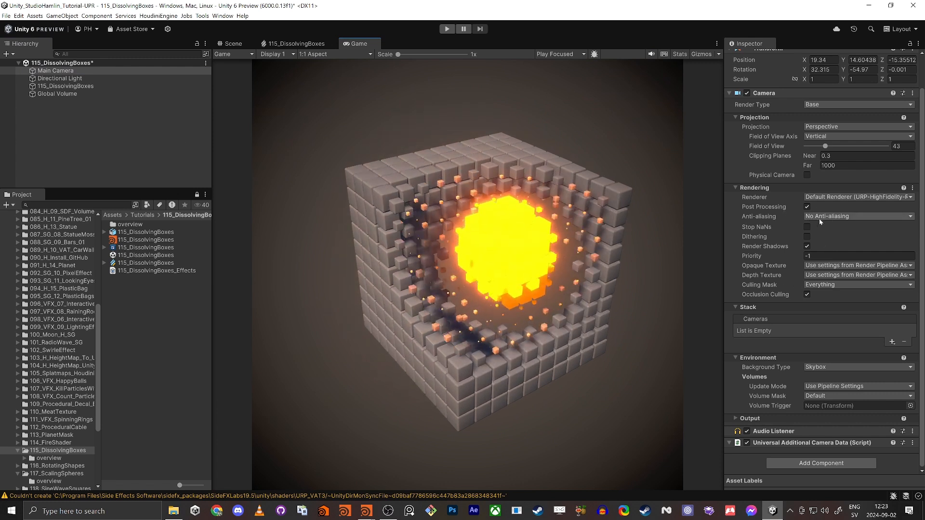
pyautogui.scroll(5, 450, 237)
pyautogui.scroll(8, 450, 237)
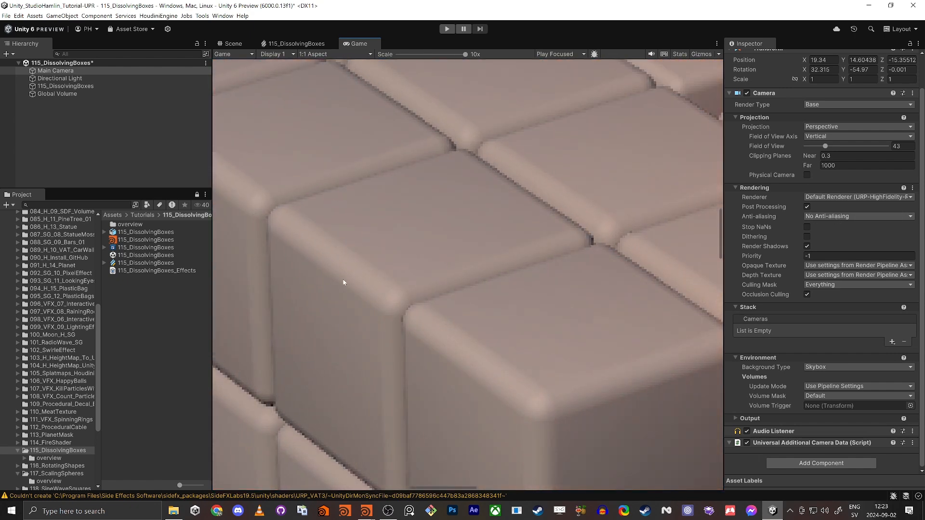
pyautogui.click(832, 218)
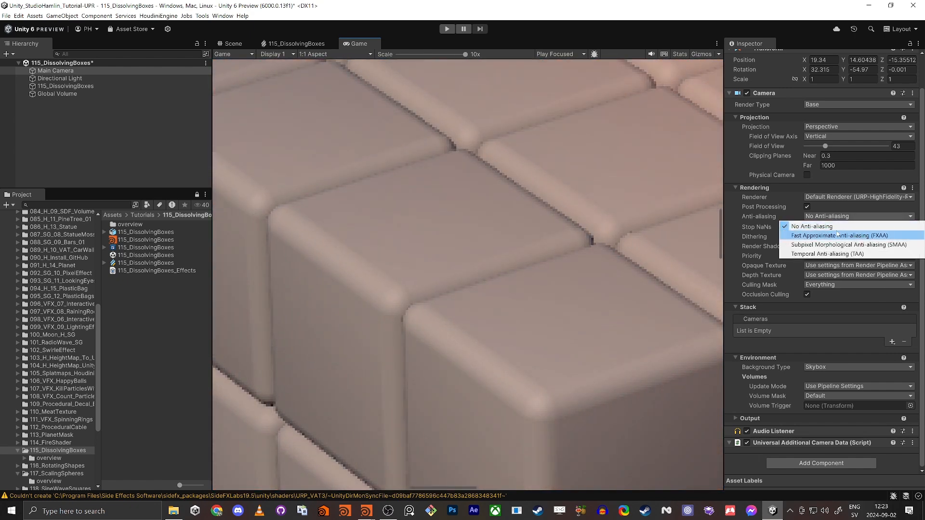
pyautogui.click(842, 218)
pyautogui.click(842, 218)
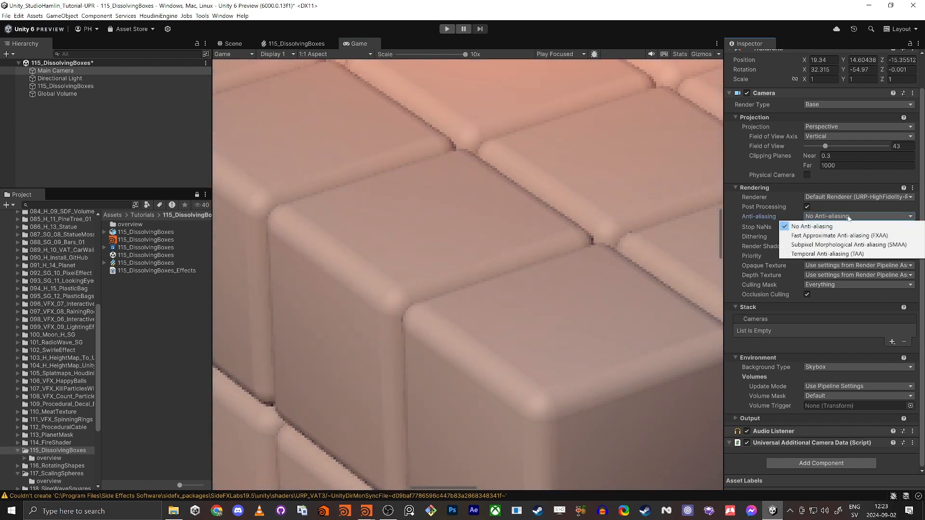
pyautogui.click(824, 236)
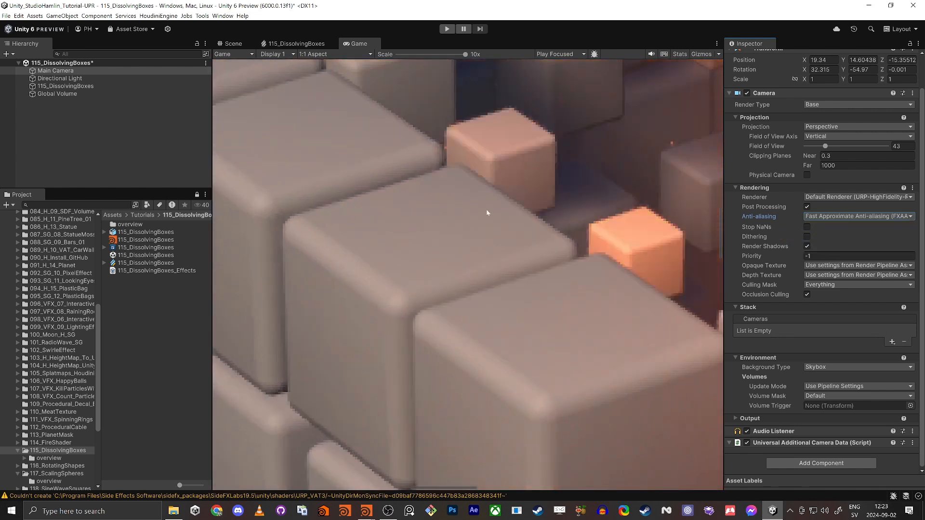
# - Try Temporal Anti-aliasing, Subpixel Morphological Anti-aliasing and No Anti-aliasing on the Main Camera to compare the box edges
pyautogui.click(854, 218)
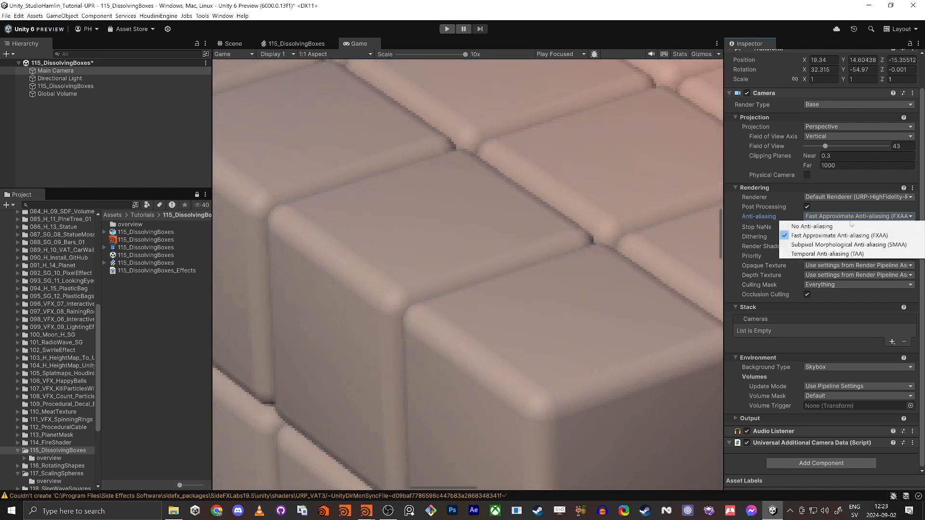
pyautogui.click(848, 248)
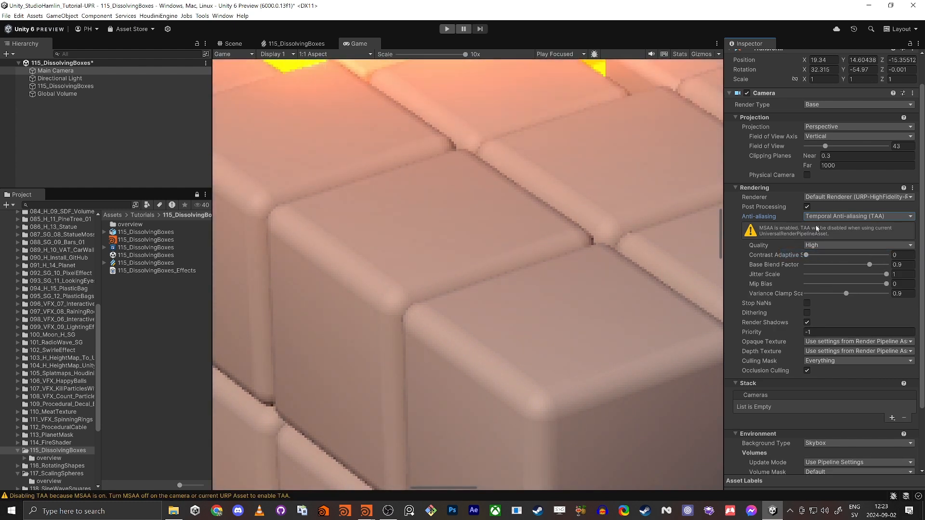
pyautogui.click(858, 217)
pyautogui.click(828, 245)
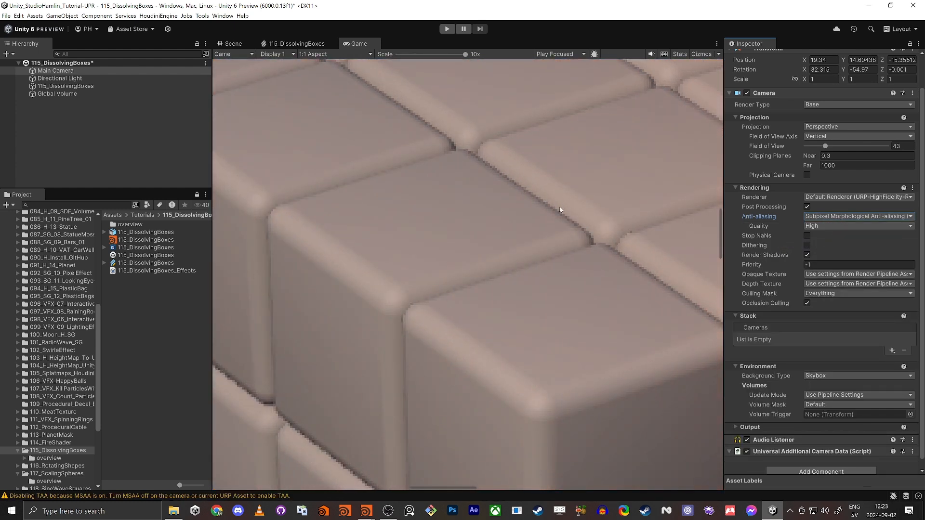
pyautogui.click(839, 217)
pyautogui.click(839, 226)
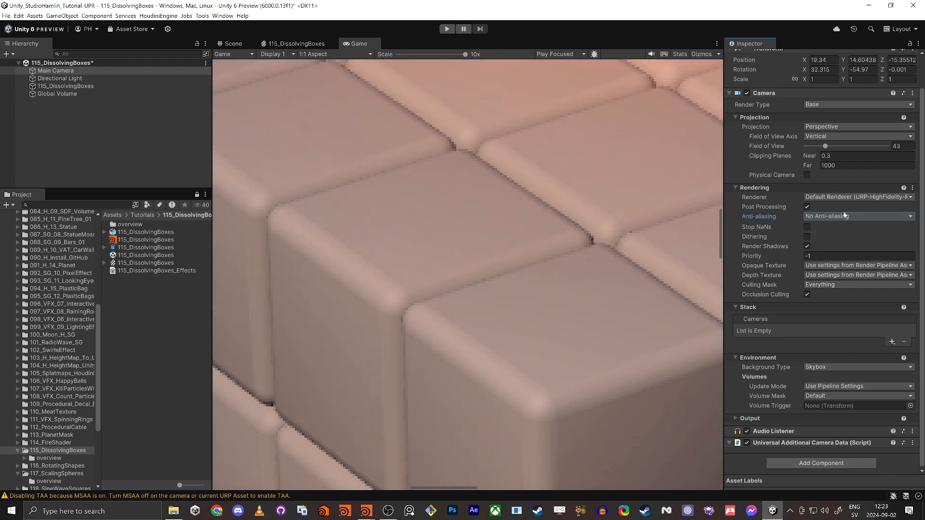
# - Switch the Main Camera back to FXAA anti-aliasing and return the Game view scale to 1x
pyautogui.click(841, 217)
pyautogui.click(839, 235)
pyautogui.scroll(-8, 475, 452)
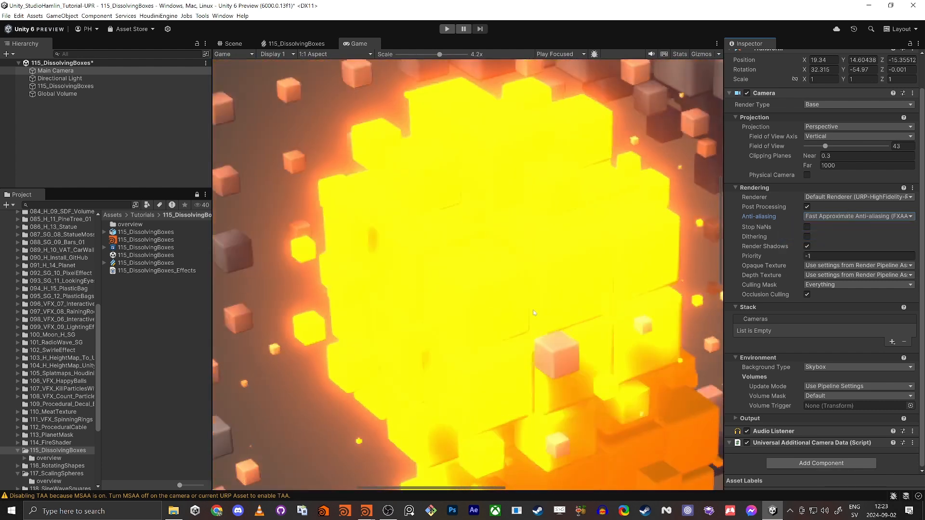
pyautogui.scroll(-4, 475, 452)
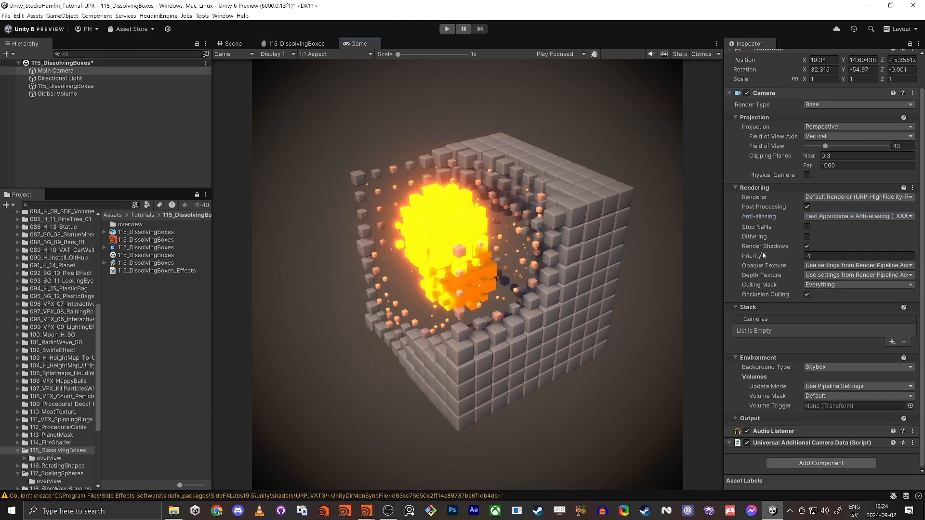
# - Set the Main Camera's background type to Solid Color with the grey 9C9C9C
pyautogui.click(831, 367)
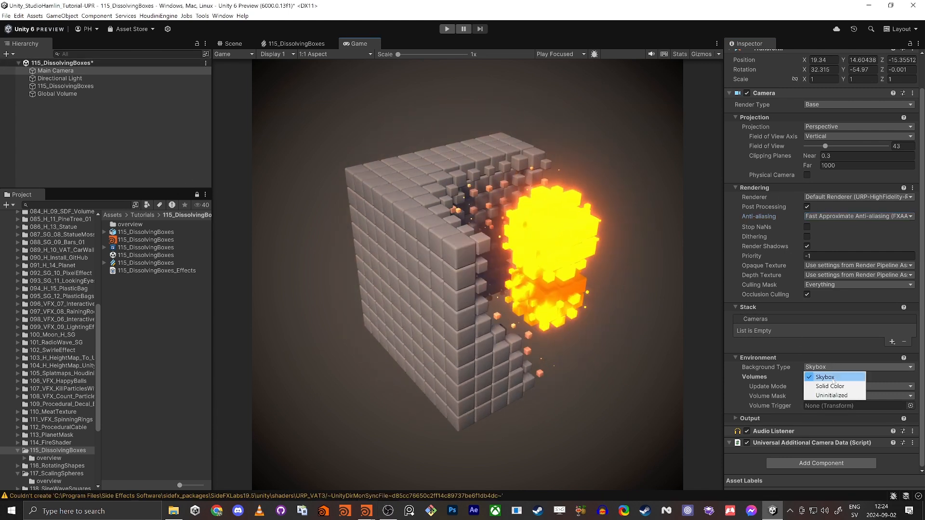
pyautogui.click(831, 386)
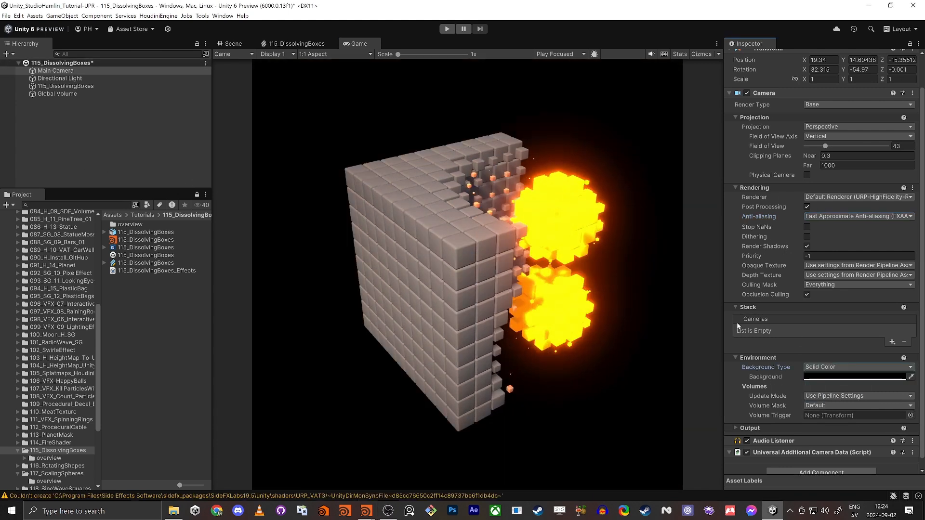
pyautogui.click(841, 378)
pyautogui.moveTo(864, 313); pyautogui.dragTo(833, 307)
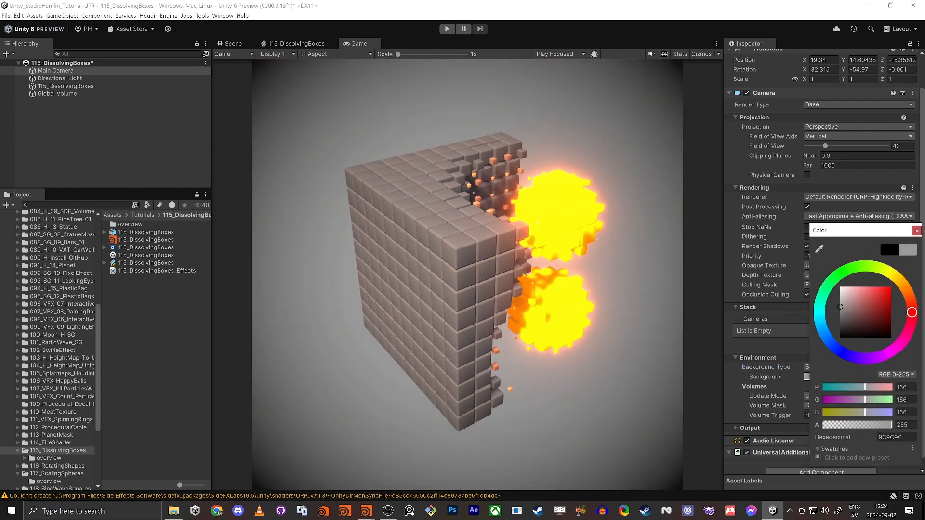
pyautogui.click(916, 231)
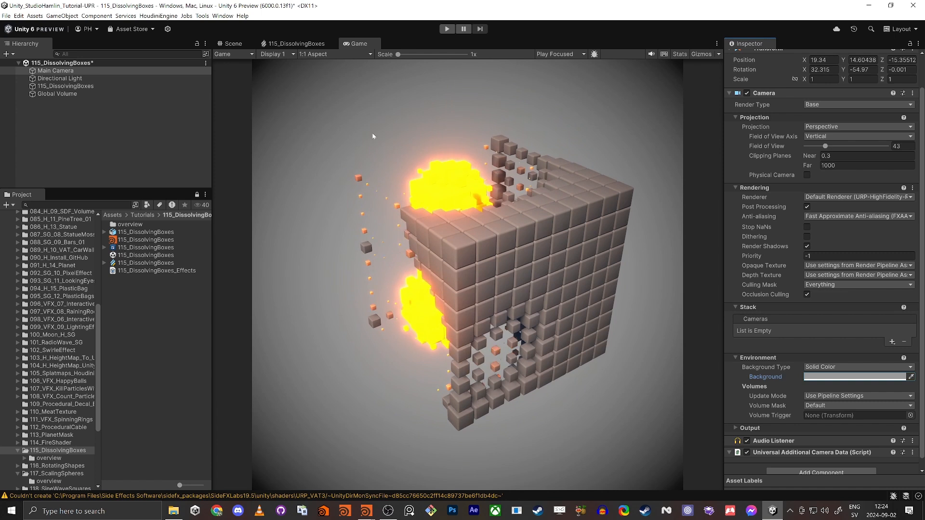
# - Make Color 1 in the 115_DissolvingBoxes VFX graph a dimmer orange (R 1.976, G 0.324, B 0), save the graph and show the Game view
pyautogui.click(295, 43)
pyautogui.click(313, 193)
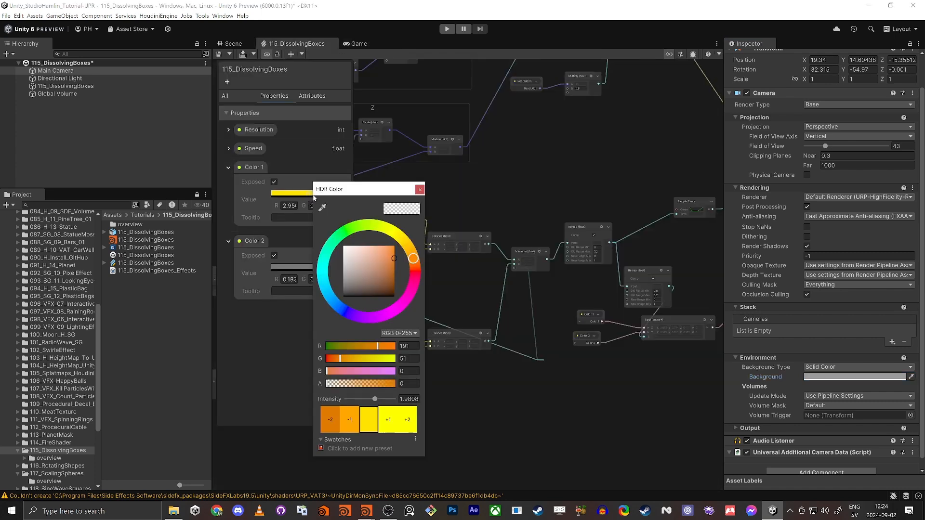
pyautogui.moveTo(414, 268); pyautogui.dragTo(421, 265)
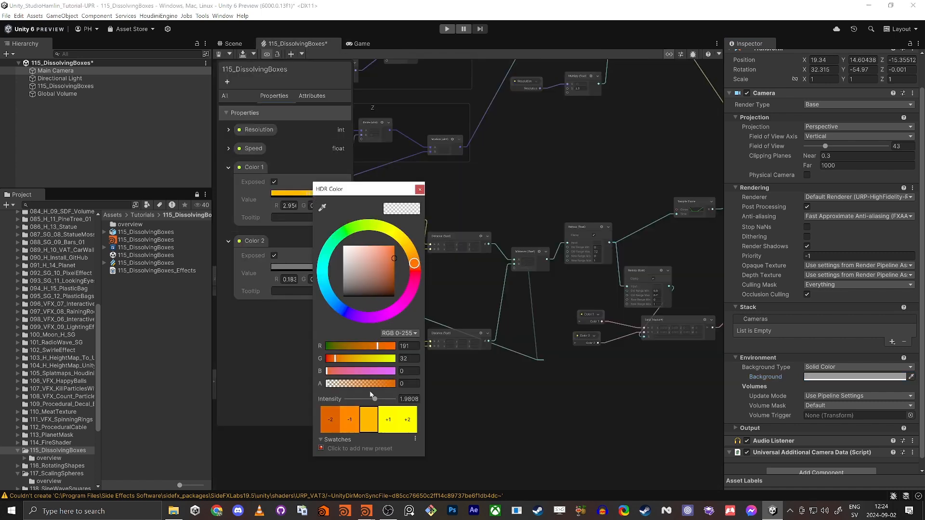
pyautogui.moveTo(375, 399); pyautogui.dragTo(375, 399)
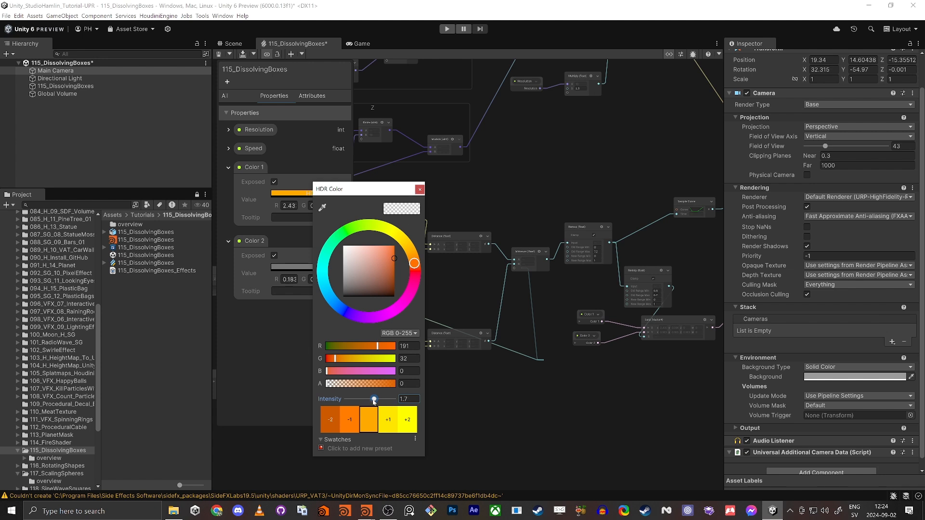
pyautogui.click(420, 190)
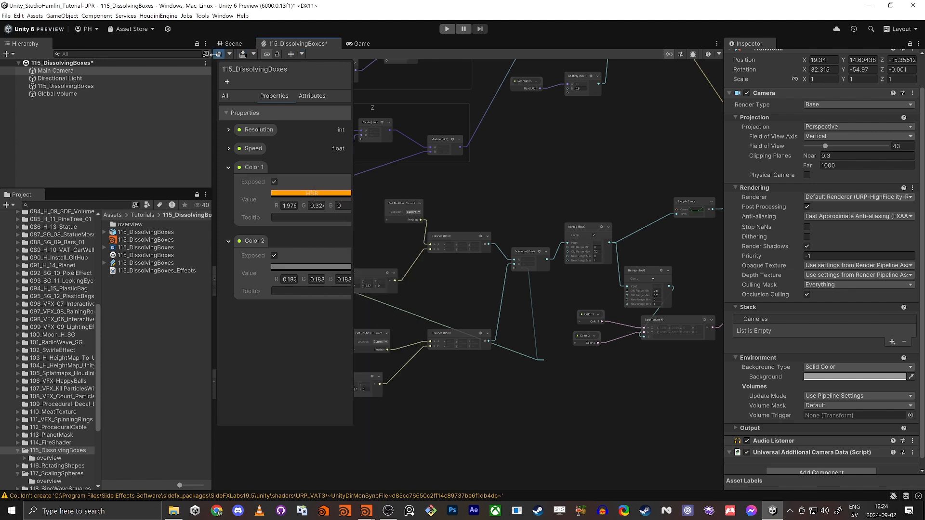
pyautogui.click(242, 54)
pyautogui.click(357, 44)
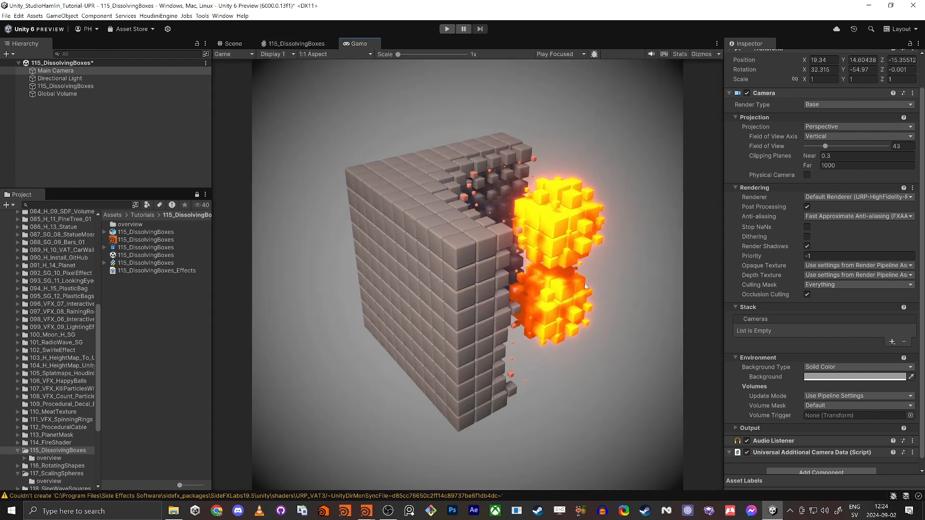